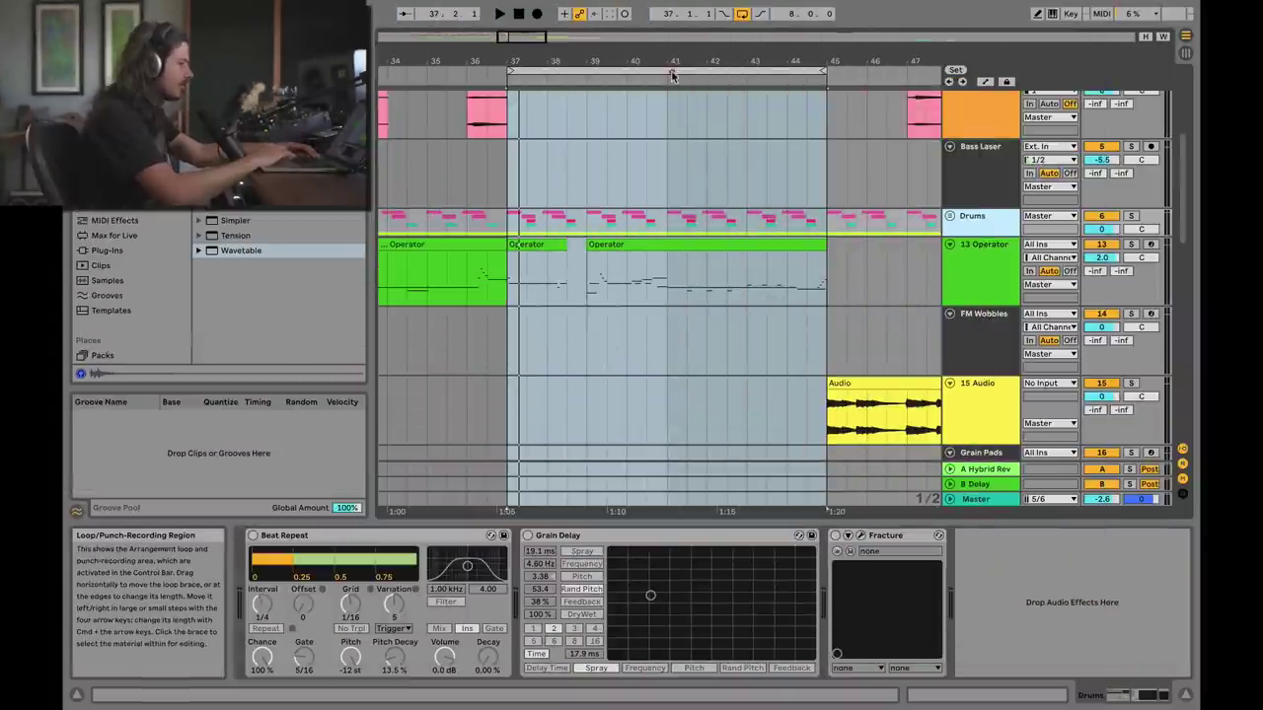
Play back the looped section from bar 37 to bar 45 without the drum effects
left_click(642, 69)
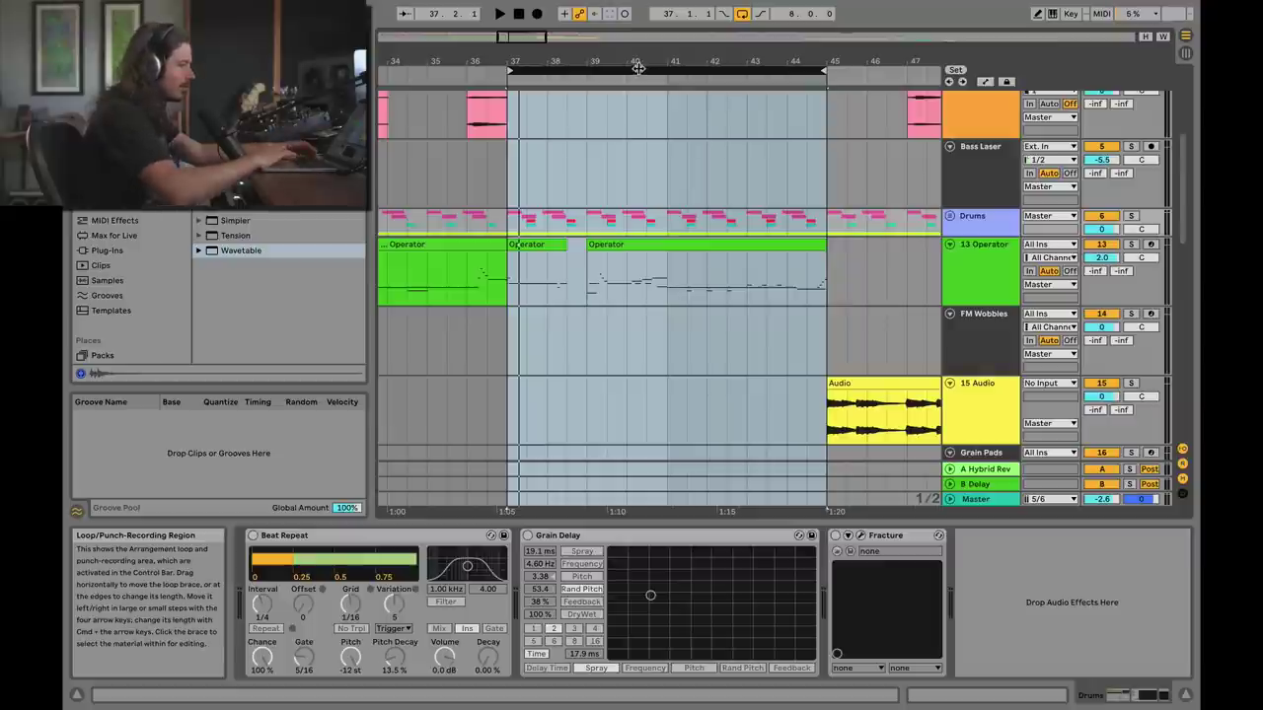
key("space")
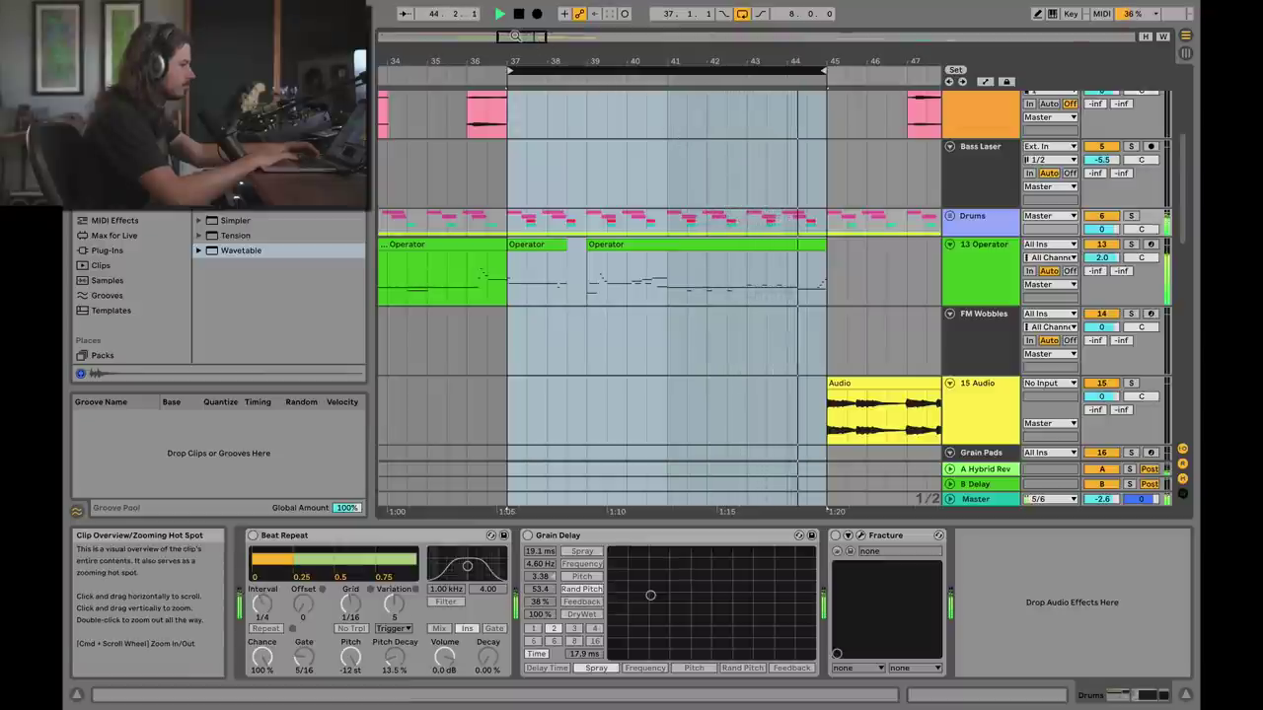
key("space")
Unfold the Drums group, look through its individual tracks, and fold the group again
left_click(972, 217)
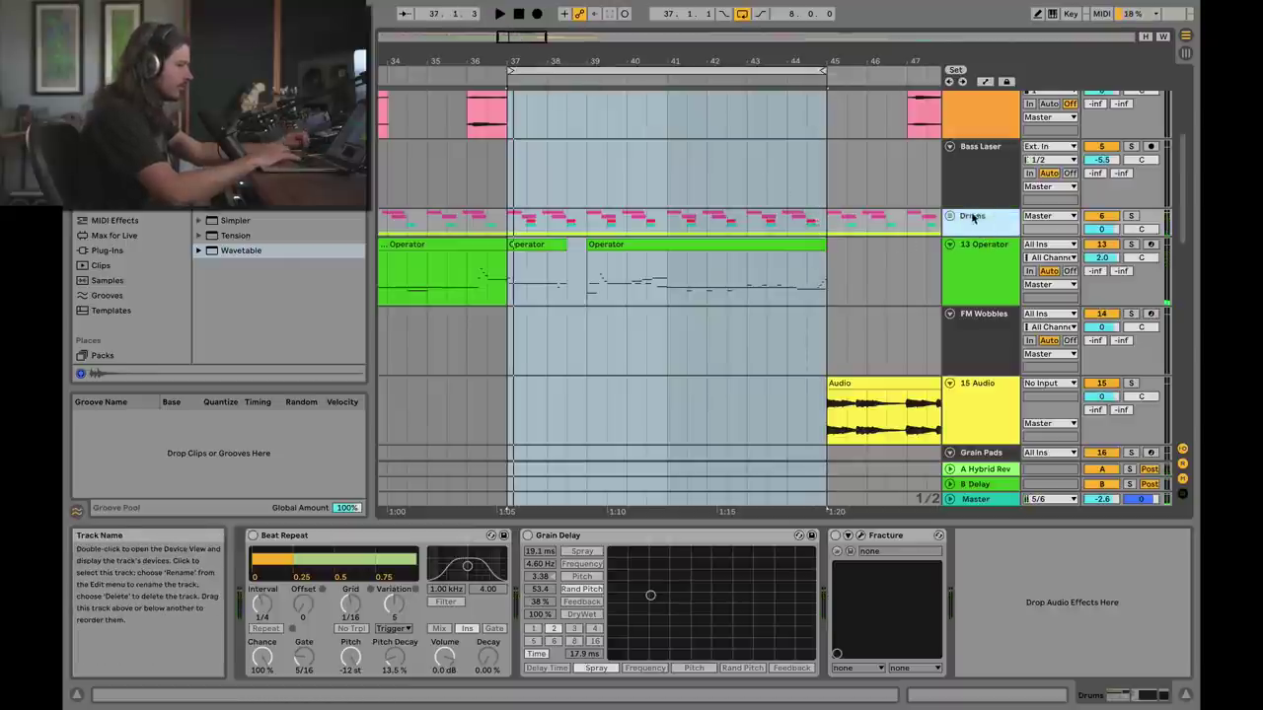
left_click(948, 215)
scroll(981, 259, "down", 5)
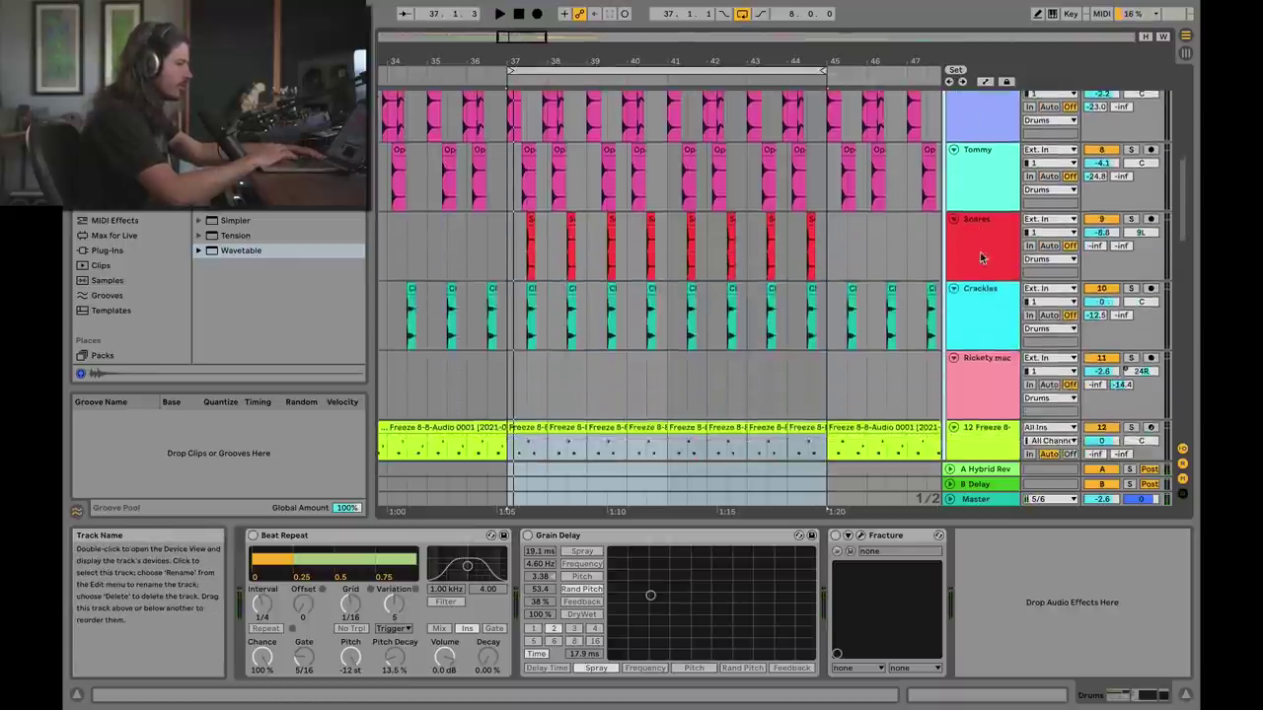
scroll(980, 258, "up", 3)
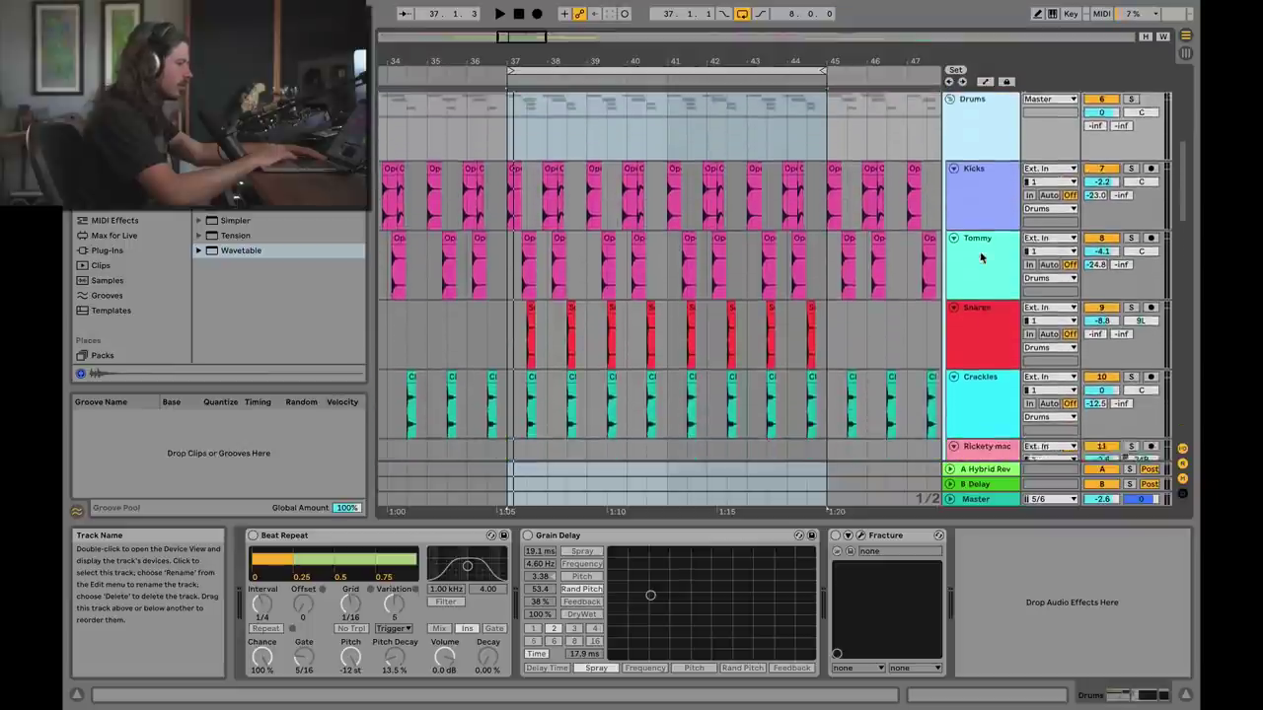
scroll(821, 308, "up", 4)
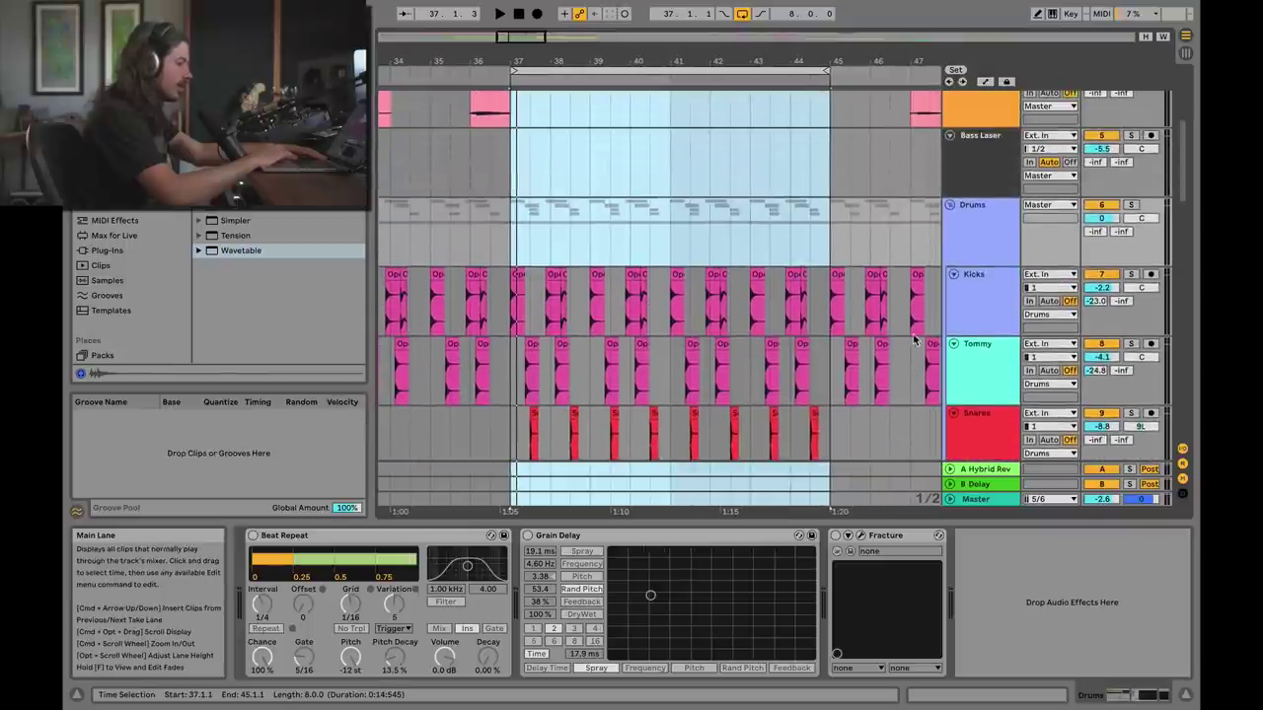
left_click(949, 205)
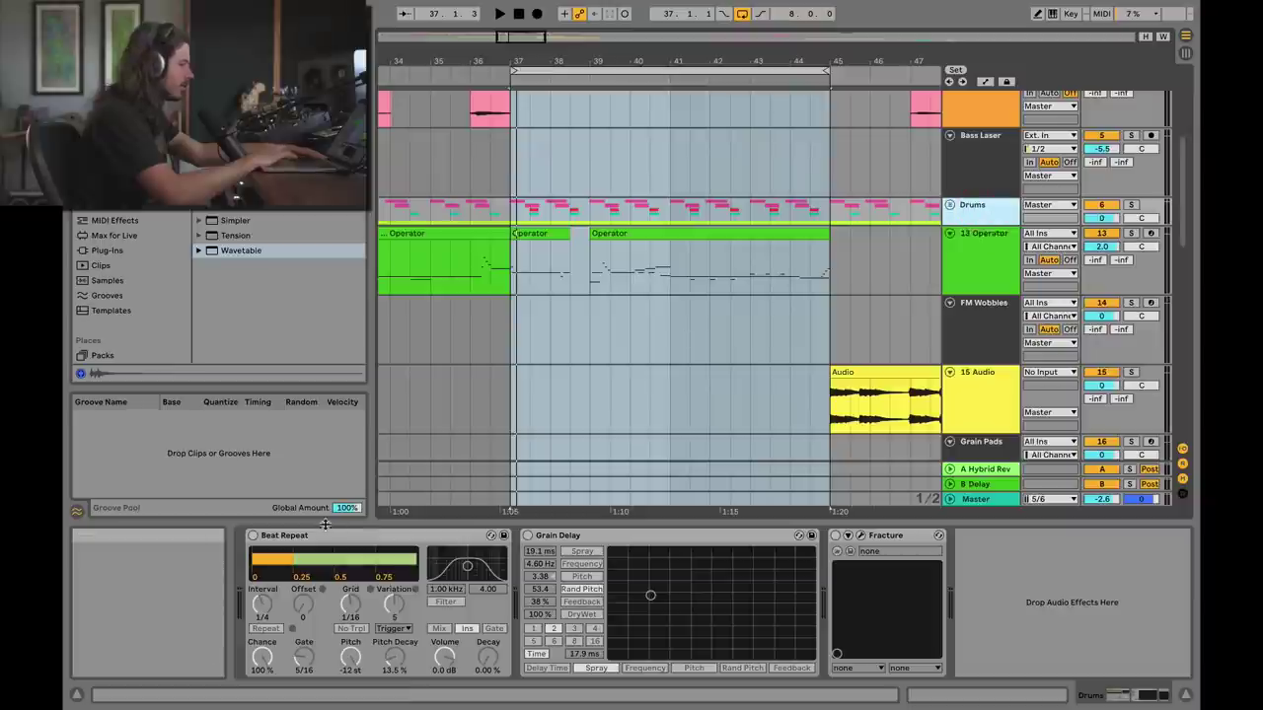
Review the Beat Repeat, Grain Delay and Fracture effects on the Drums group
left_click(321, 534)
left_click(567, 534)
left_click(881, 534)
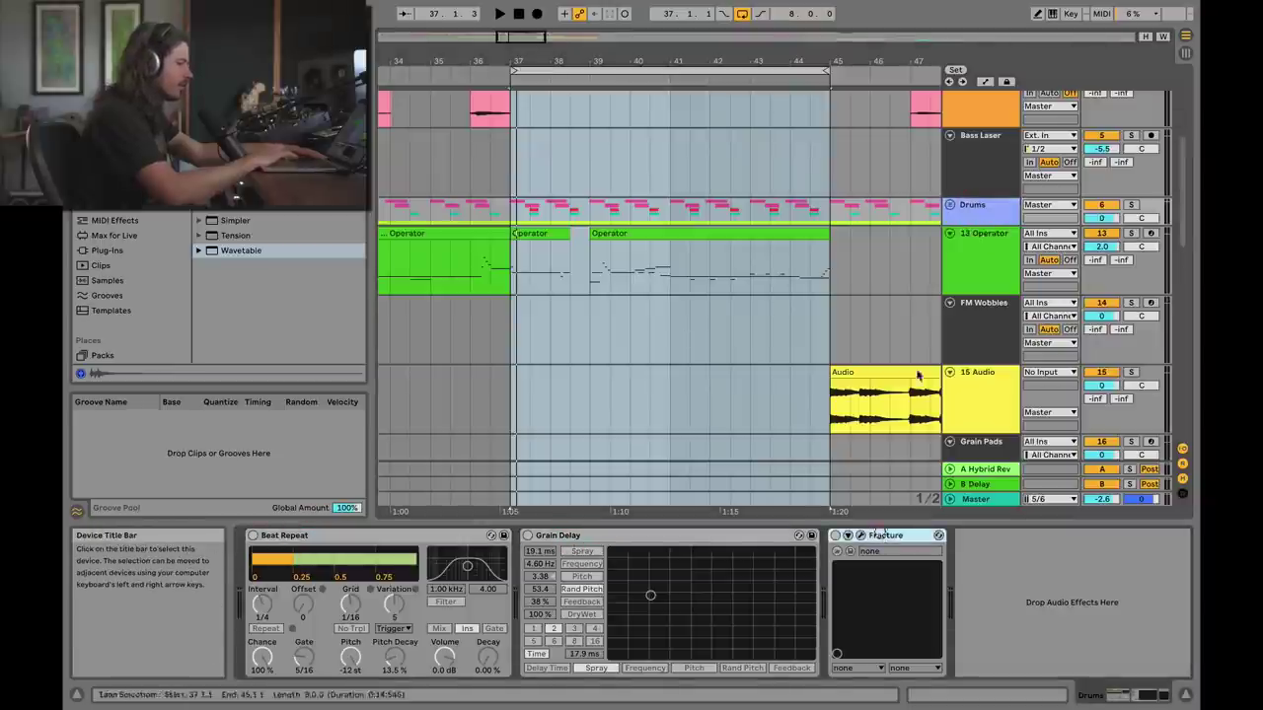
left_click(981, 208)
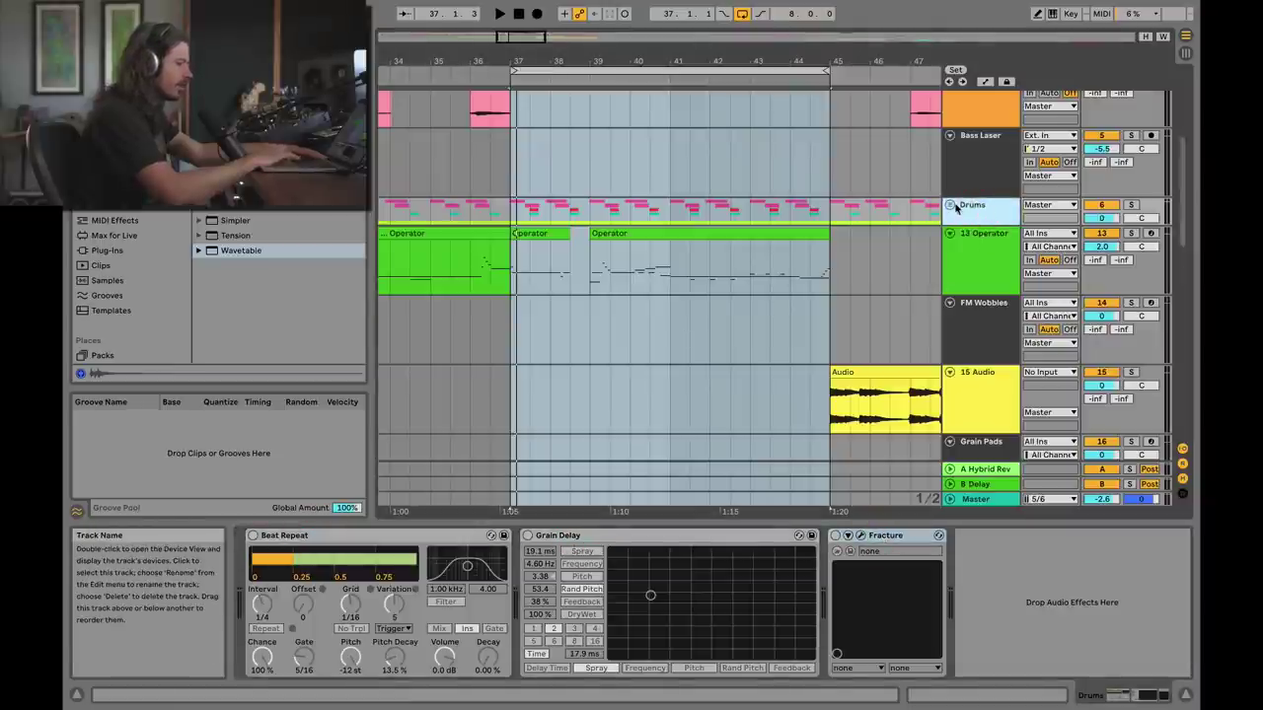
left_click(949, 206)
left_click(949, 205)
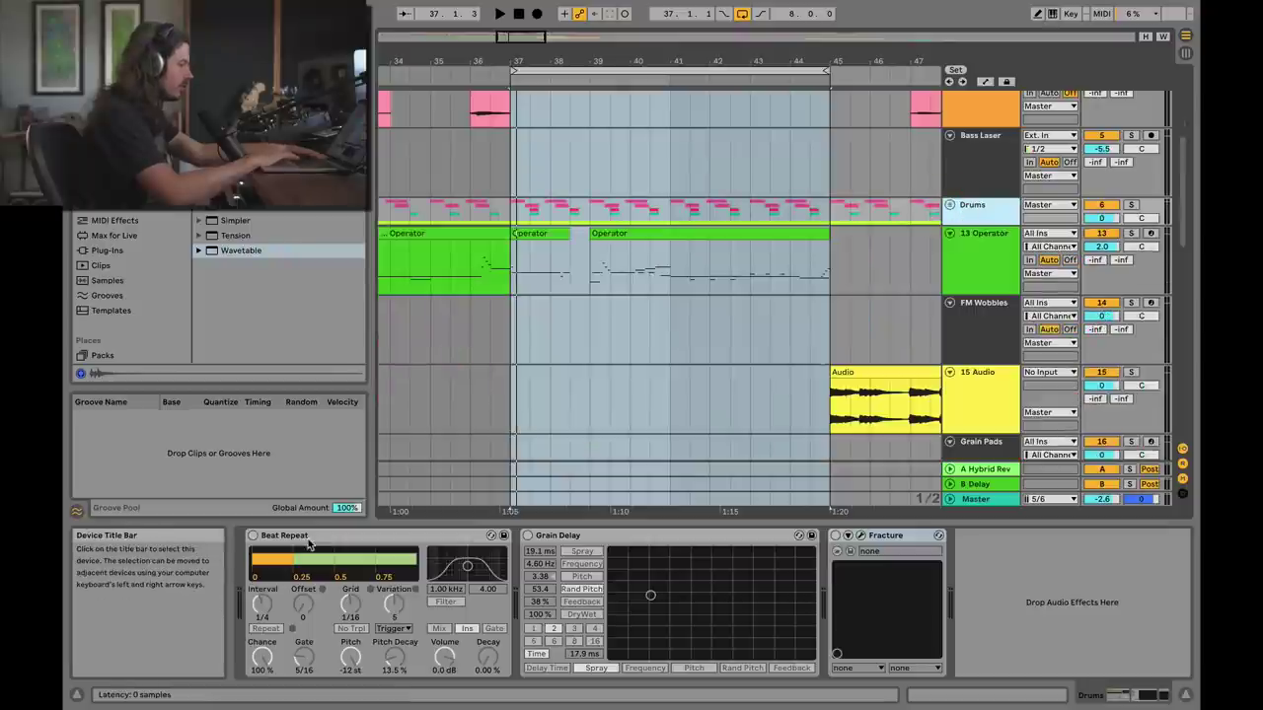
Turn on Beat Repeat on the Drums group, keeping Grain Delay bypassed
left_click(350, 603)
left_click(253, 536)
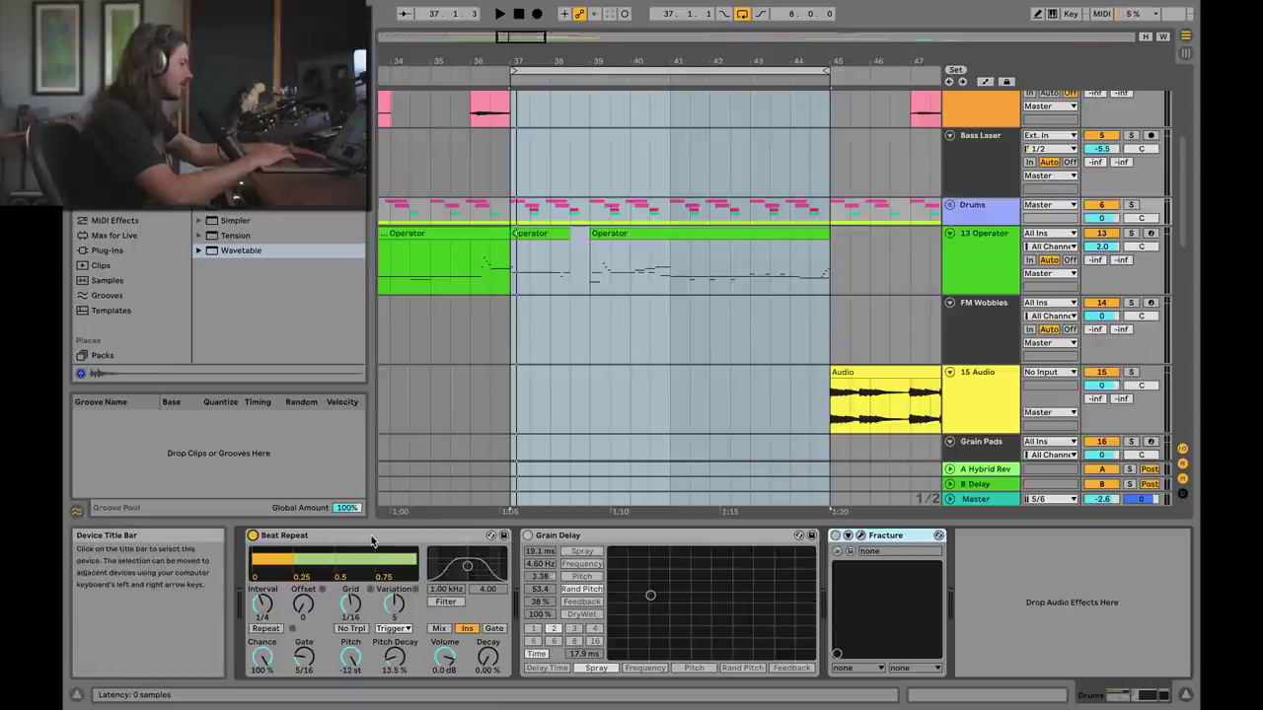
left_click(303, 538)
left_click(528, 534)
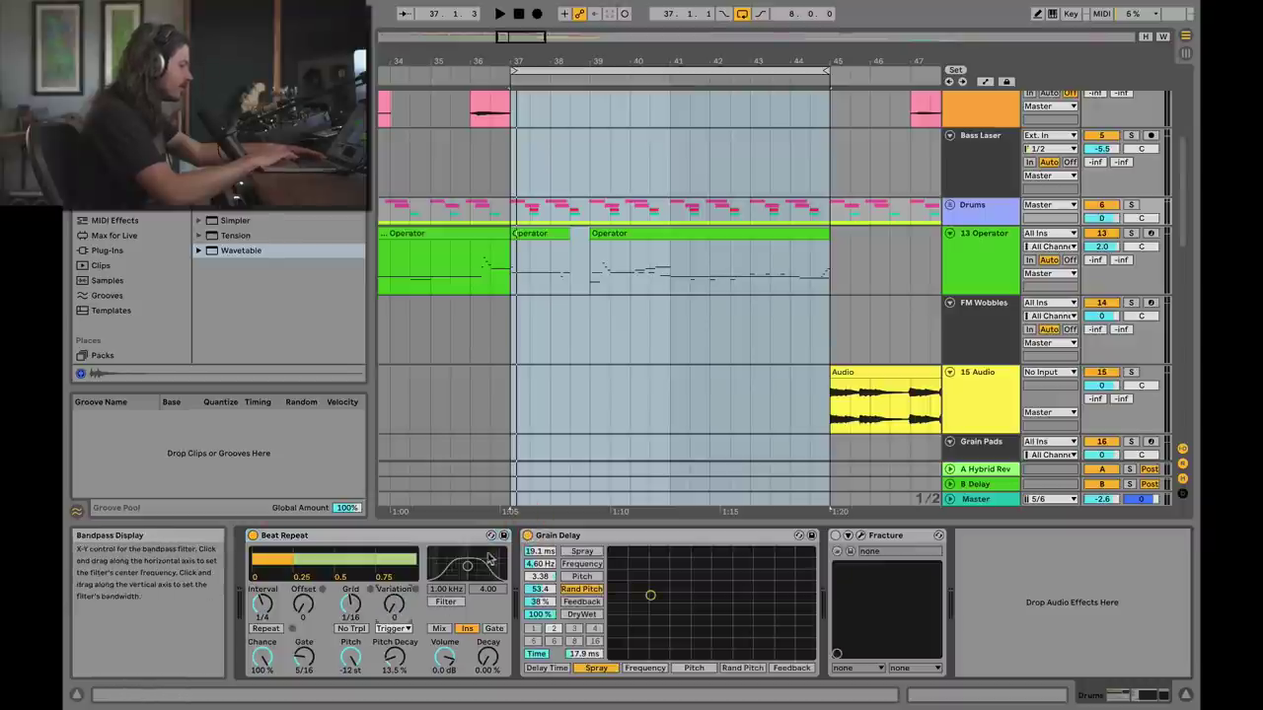
left_click(527, 535)
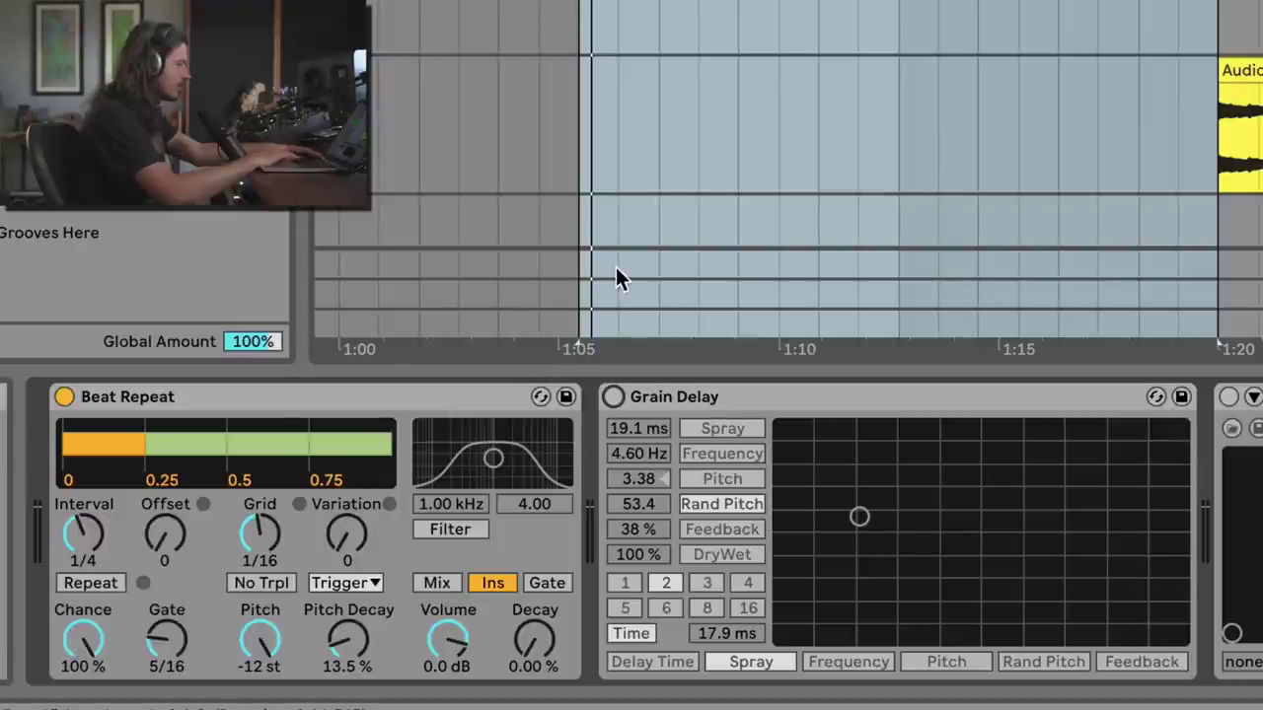
Audition the drums through Beat Repeat and set its Variation to 5
key("space")
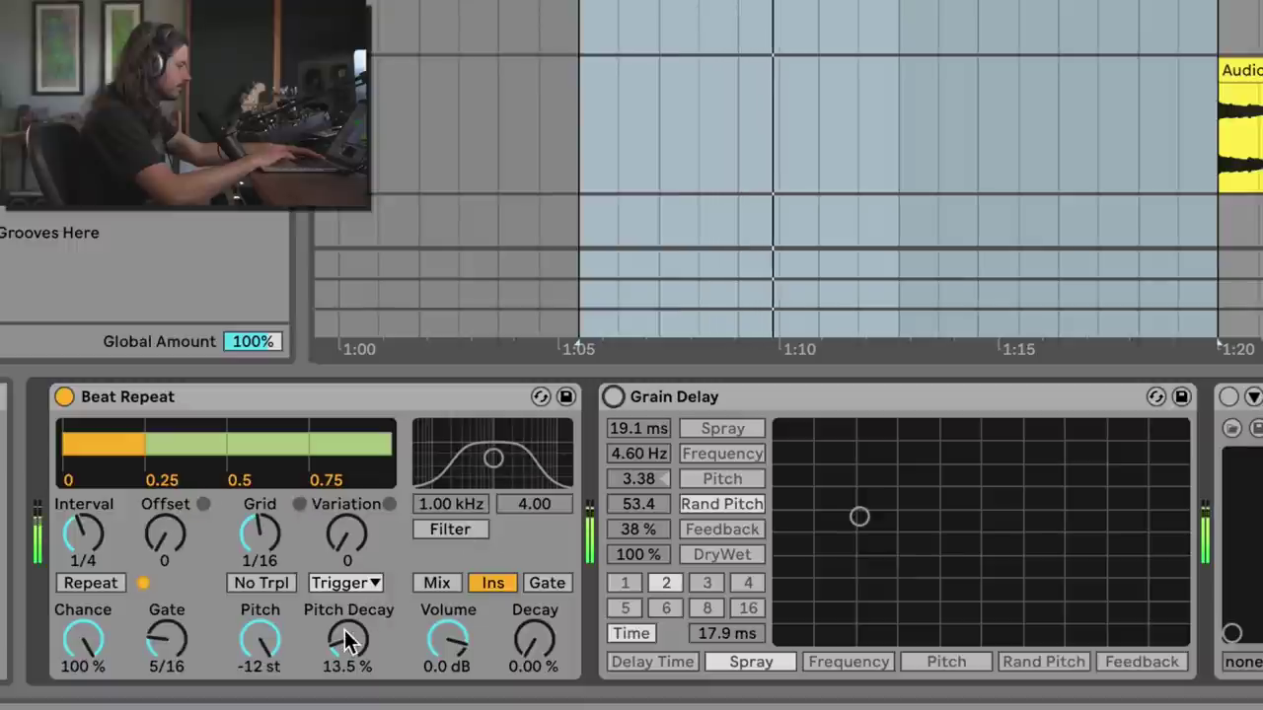
key("space")
left_click(385, 532)
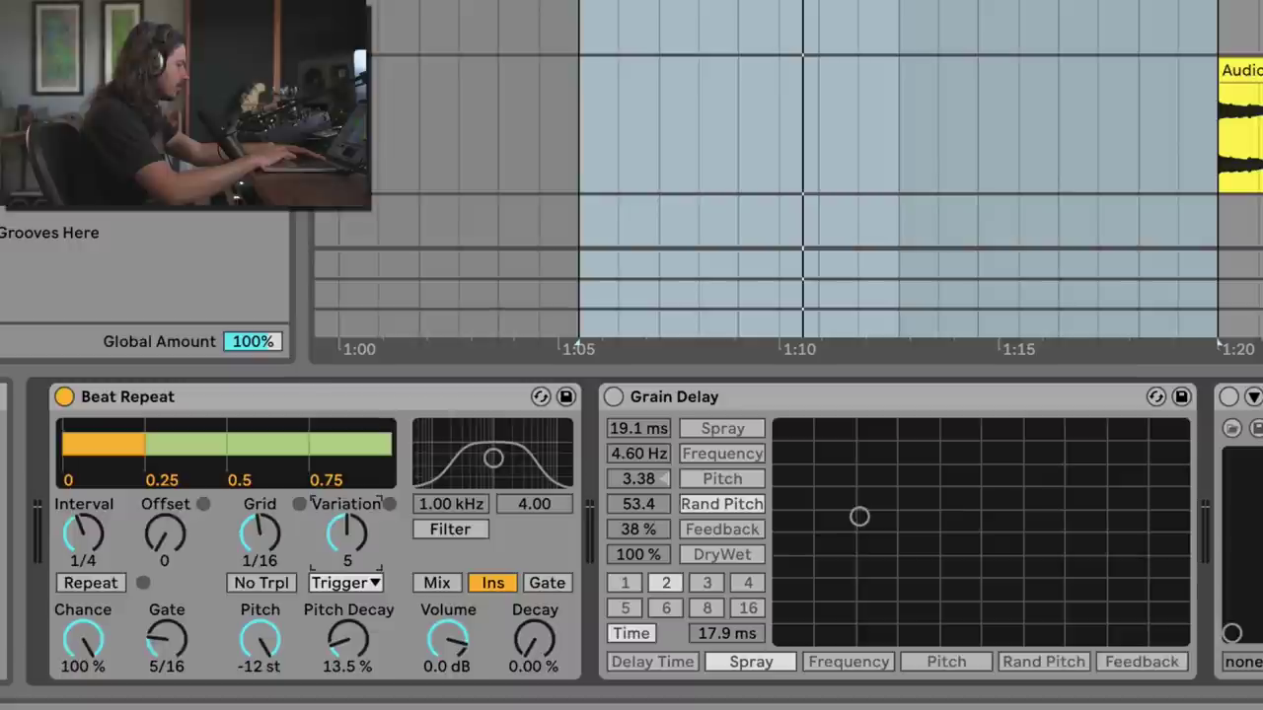
left_click_drag(347, 547, 347, 508)
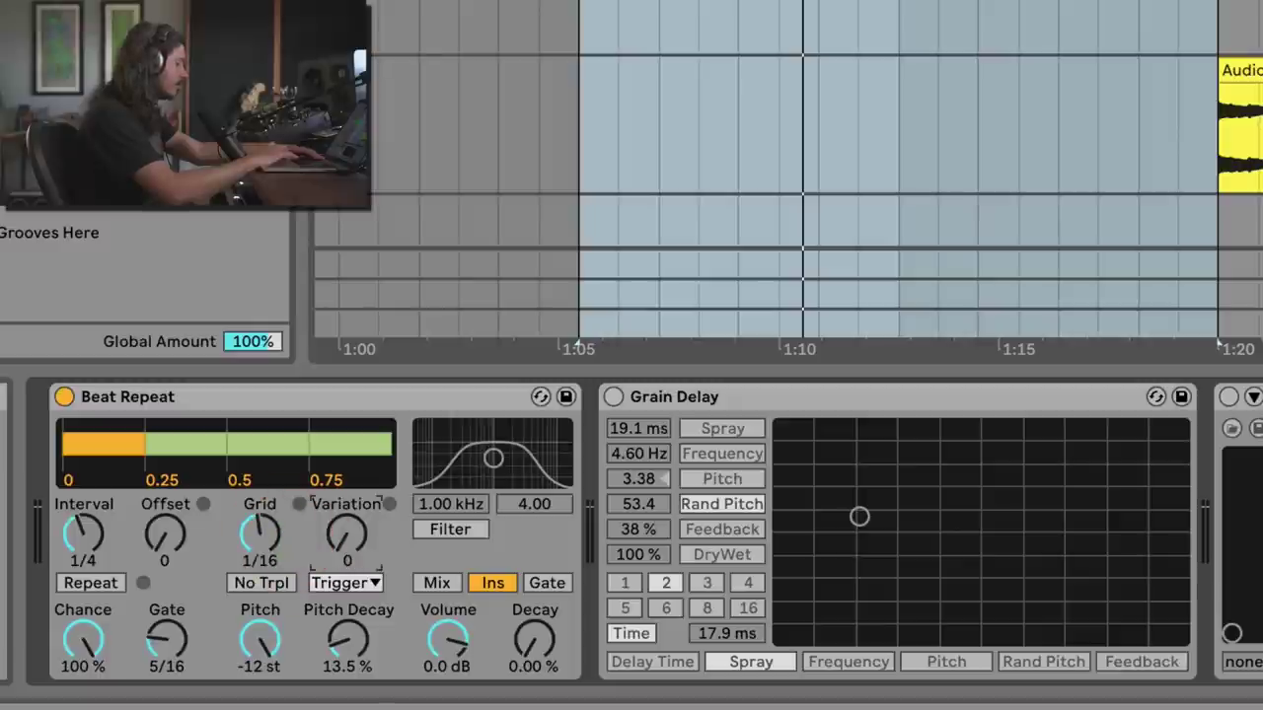
left_click_drag(342, 544, 343, 518)
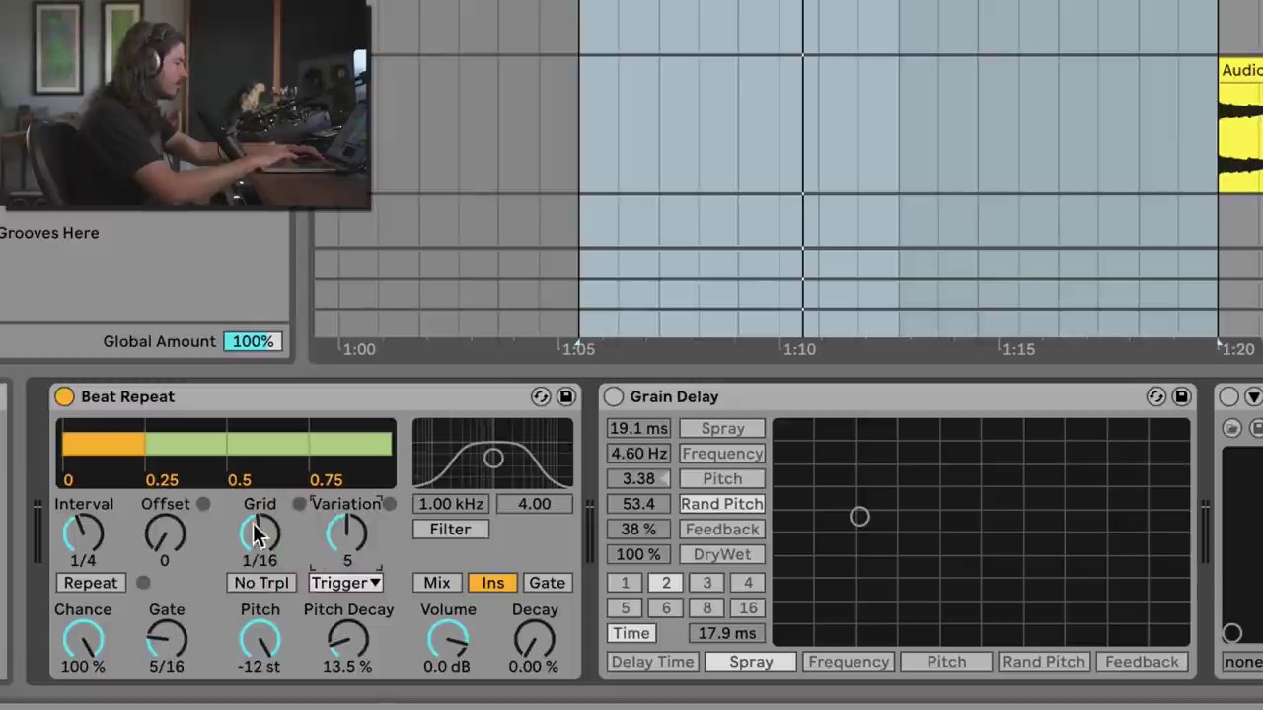
Play the loop to hear Beat Repeat's varied repeats and examine its Pitch Decay and output mode settings
key("space")
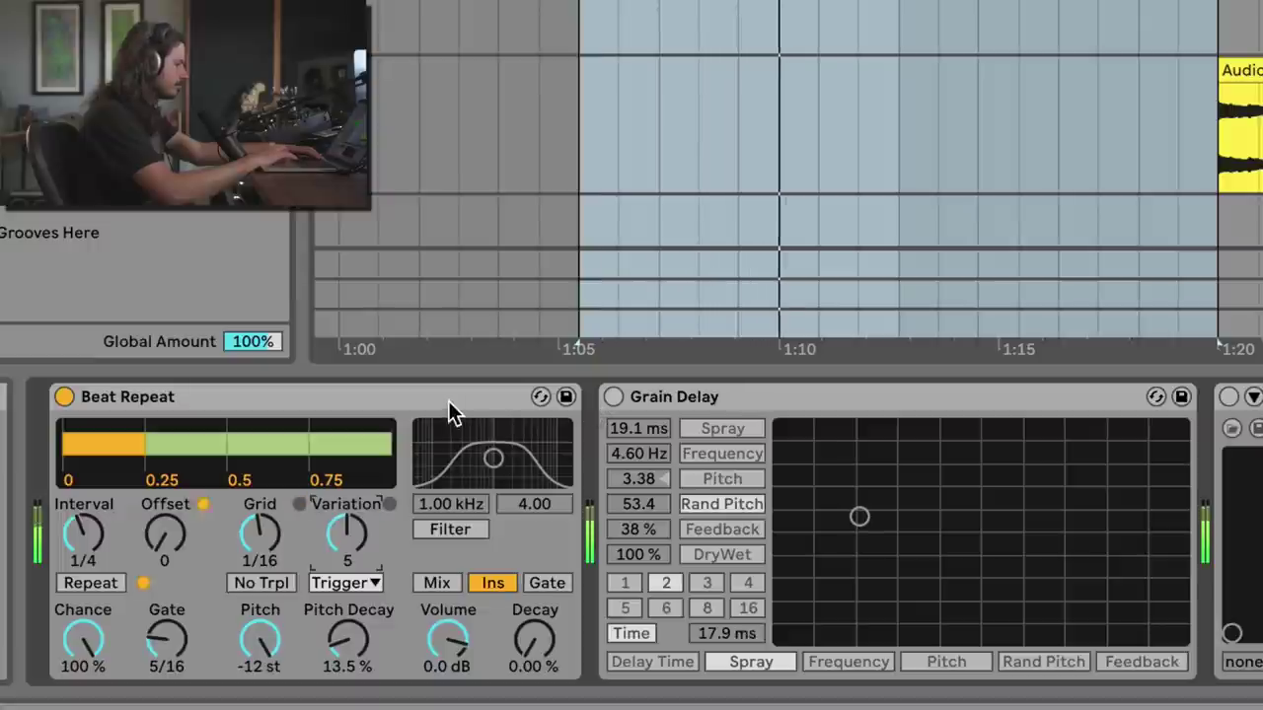
left_click_drag(347, 639, 347, 651)
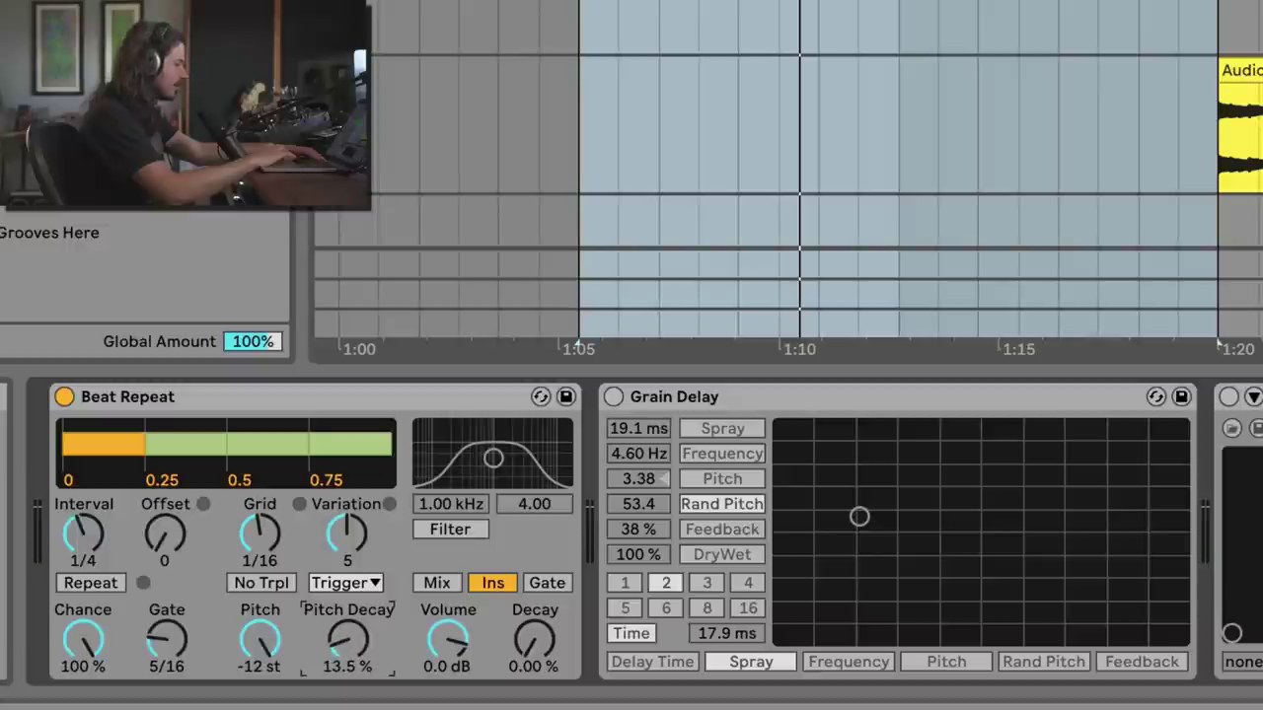
left_click(342, 597)
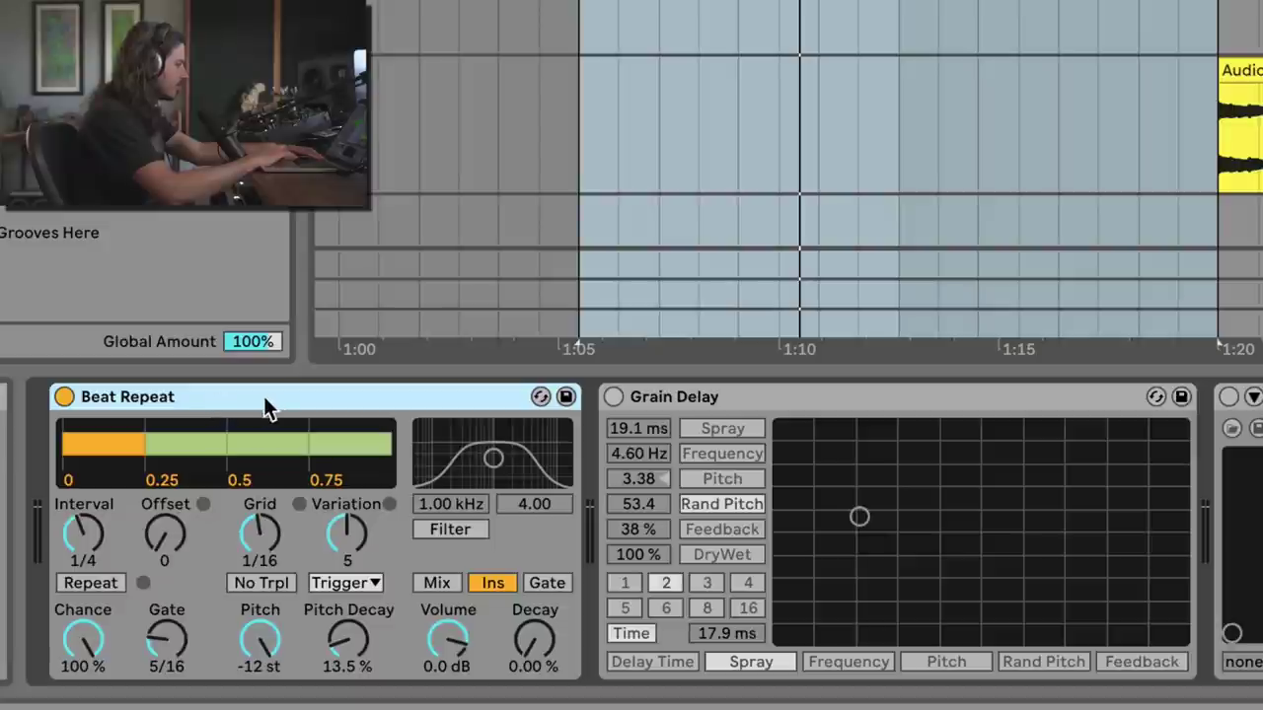
left_click(465, 592)
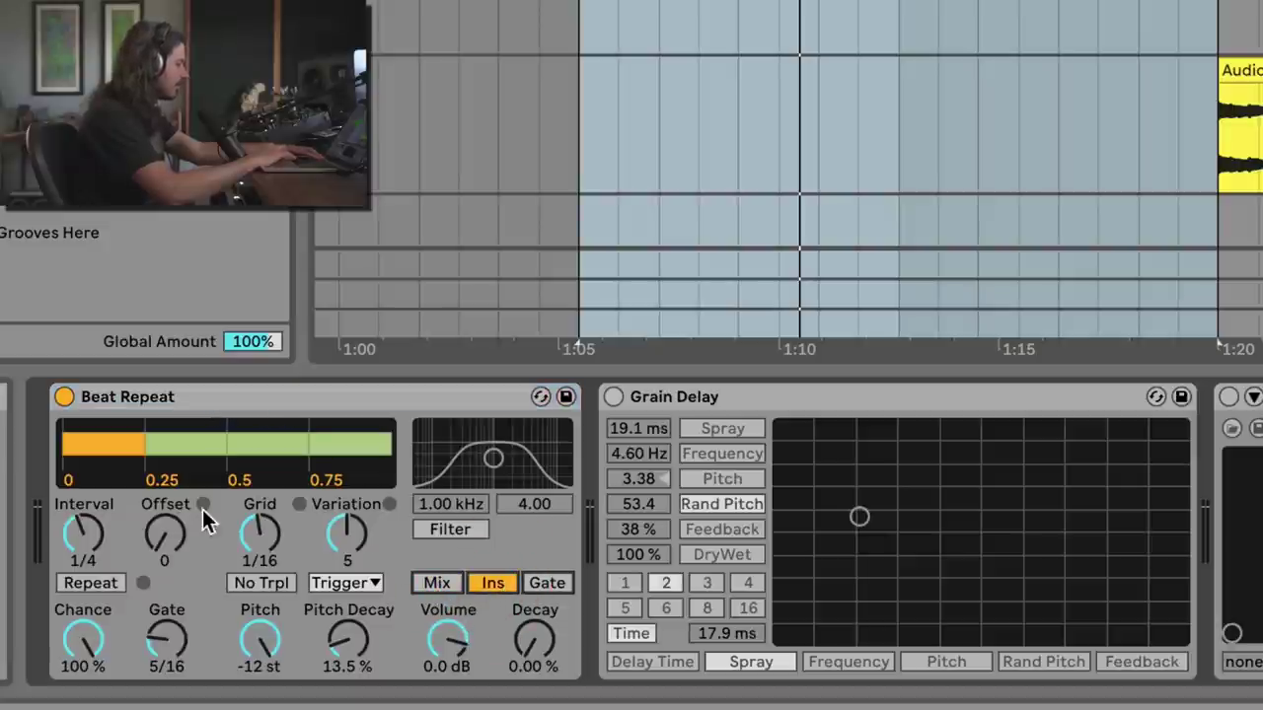
Try Beat Repeat in Mix mode during playback, and switch it back to Ins mode
left_click(433, 583)
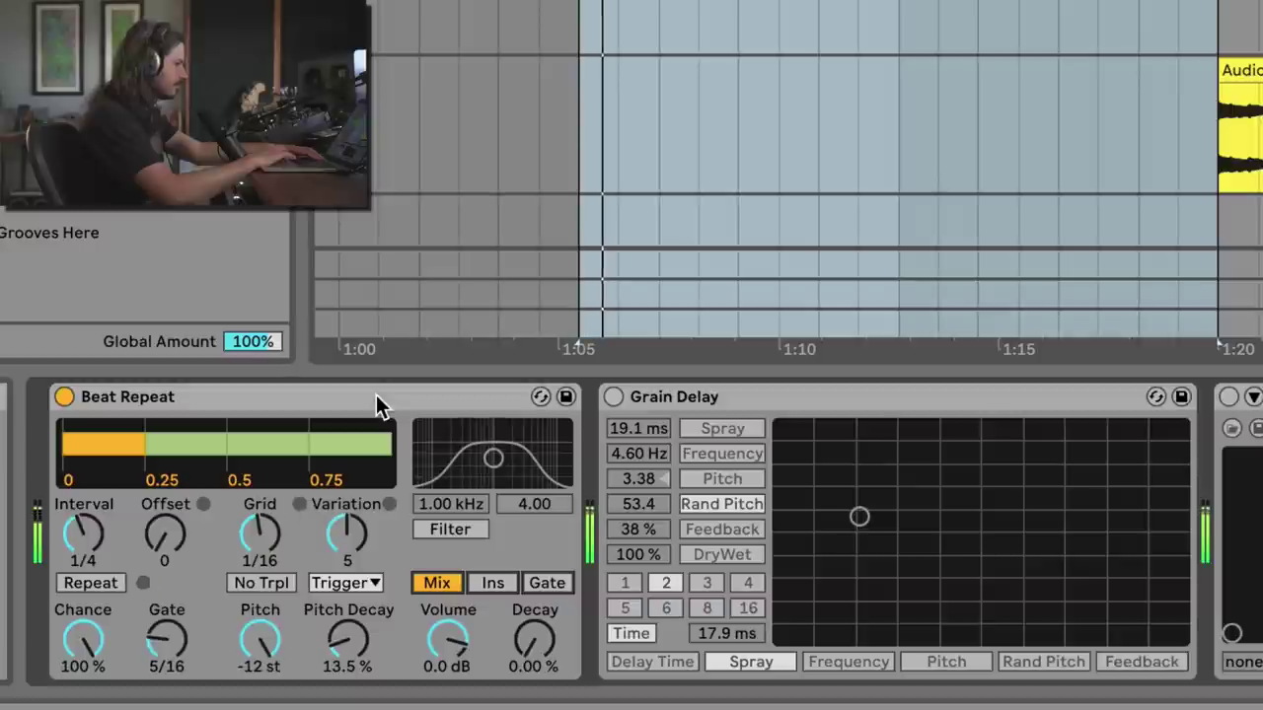
left_click(492, 583)
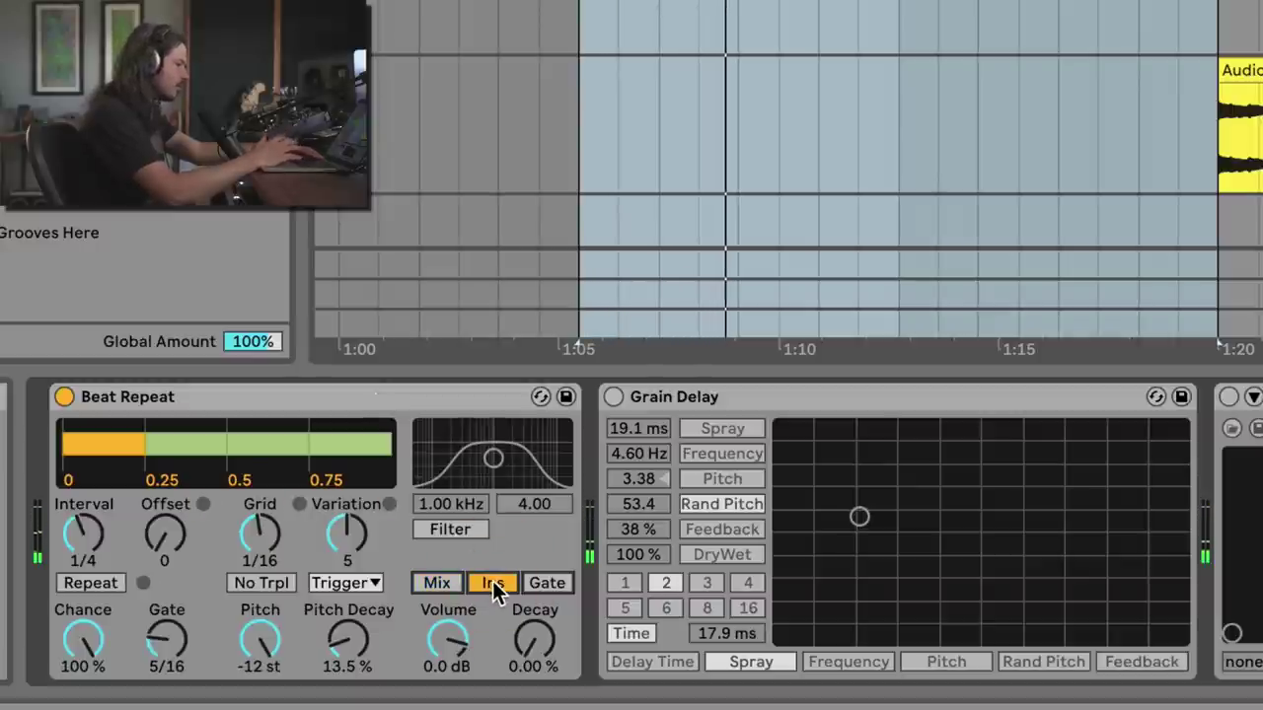
left_click(211, 387)
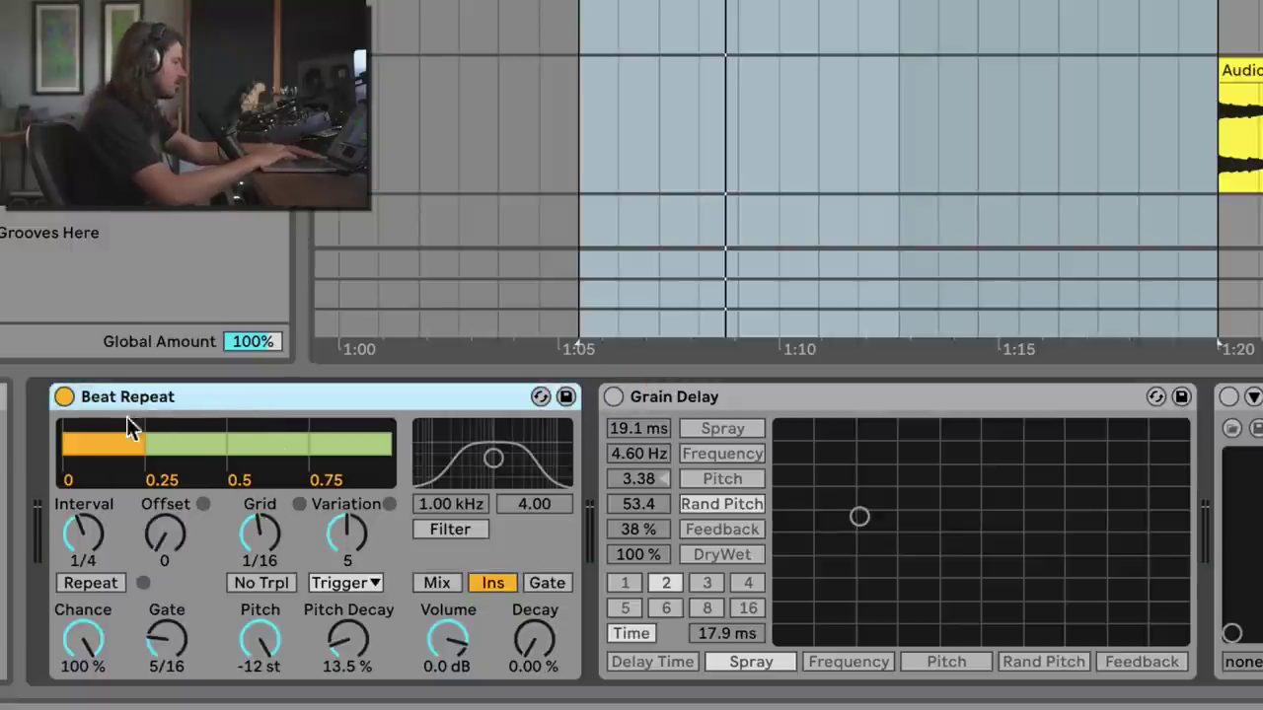
left_click(302, 392)
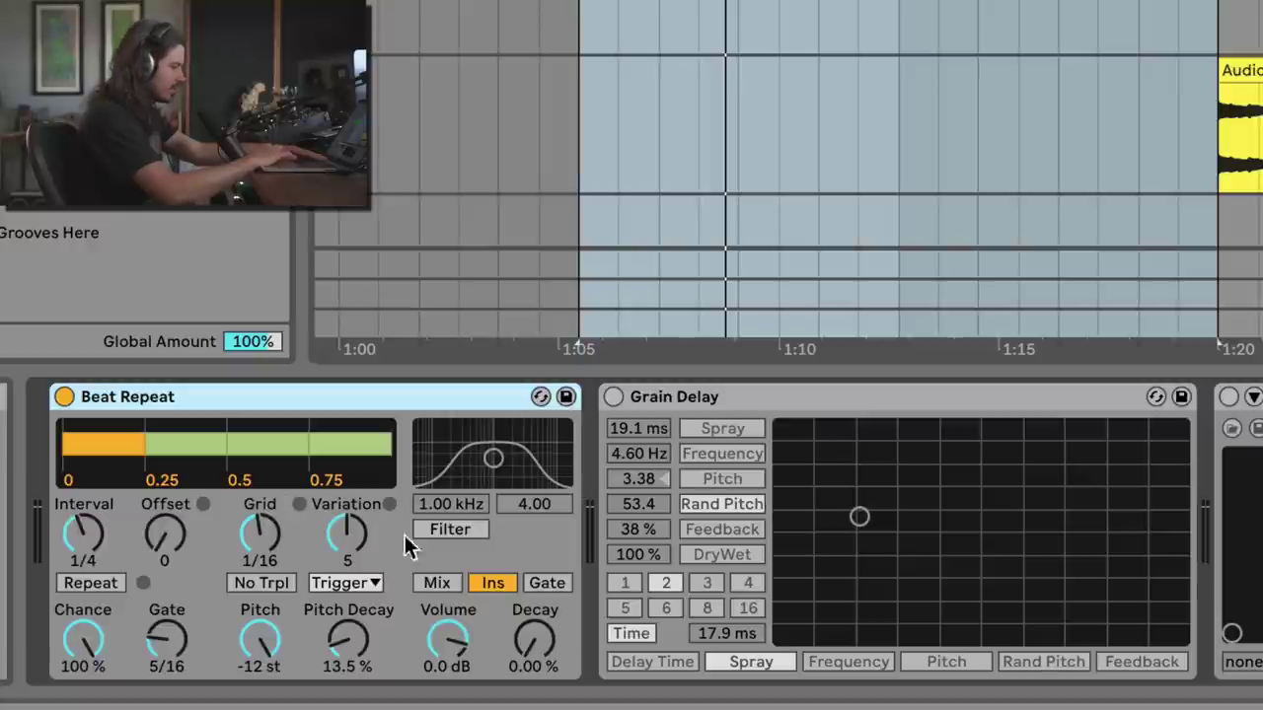
Turn on Grain Delay after Beat Repeat with a Frequency of 4.43 Hz and play the loop through both effects
left_click(612, 396)
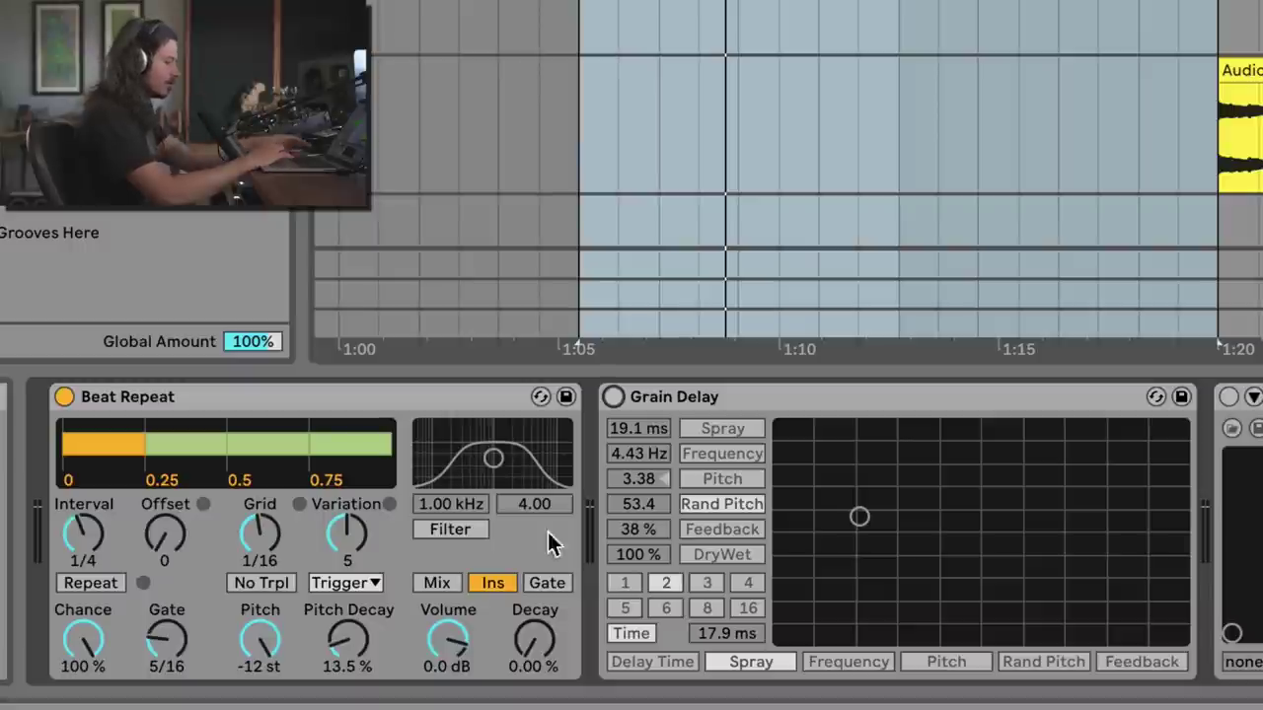
left_click(613, 396)
left_click(612, 396)
left_click(612, 396)
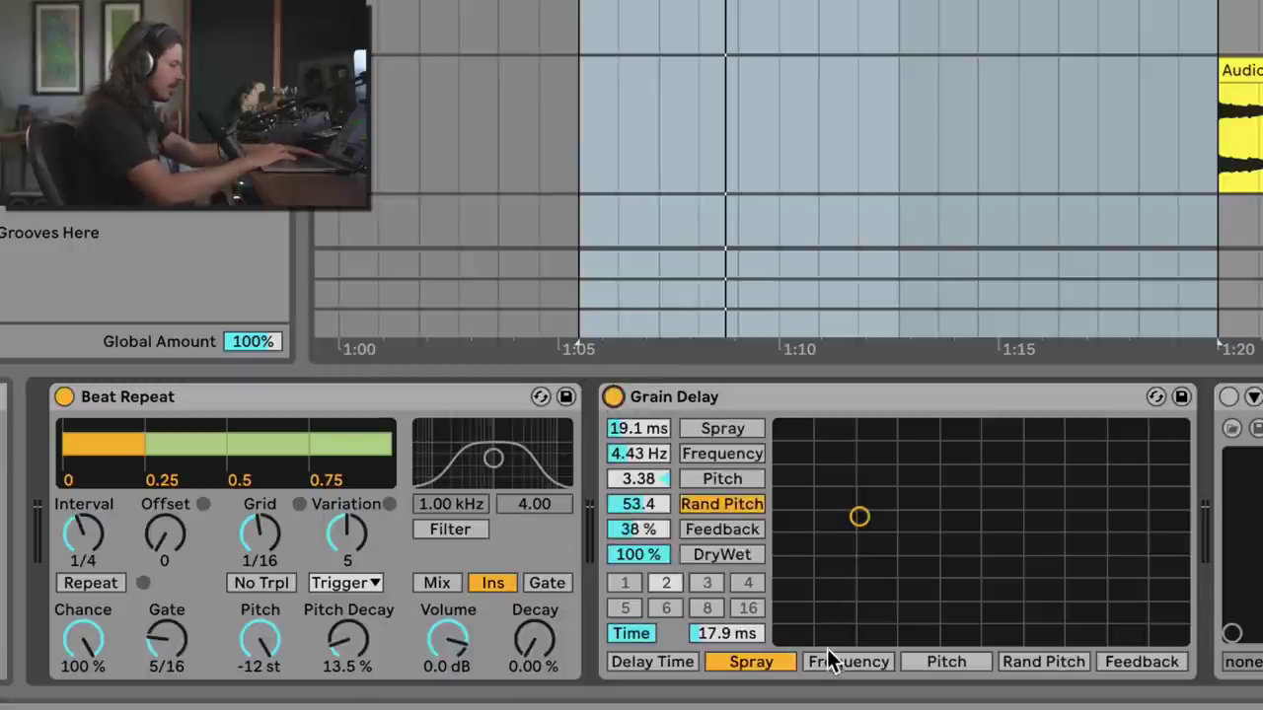
key("space")
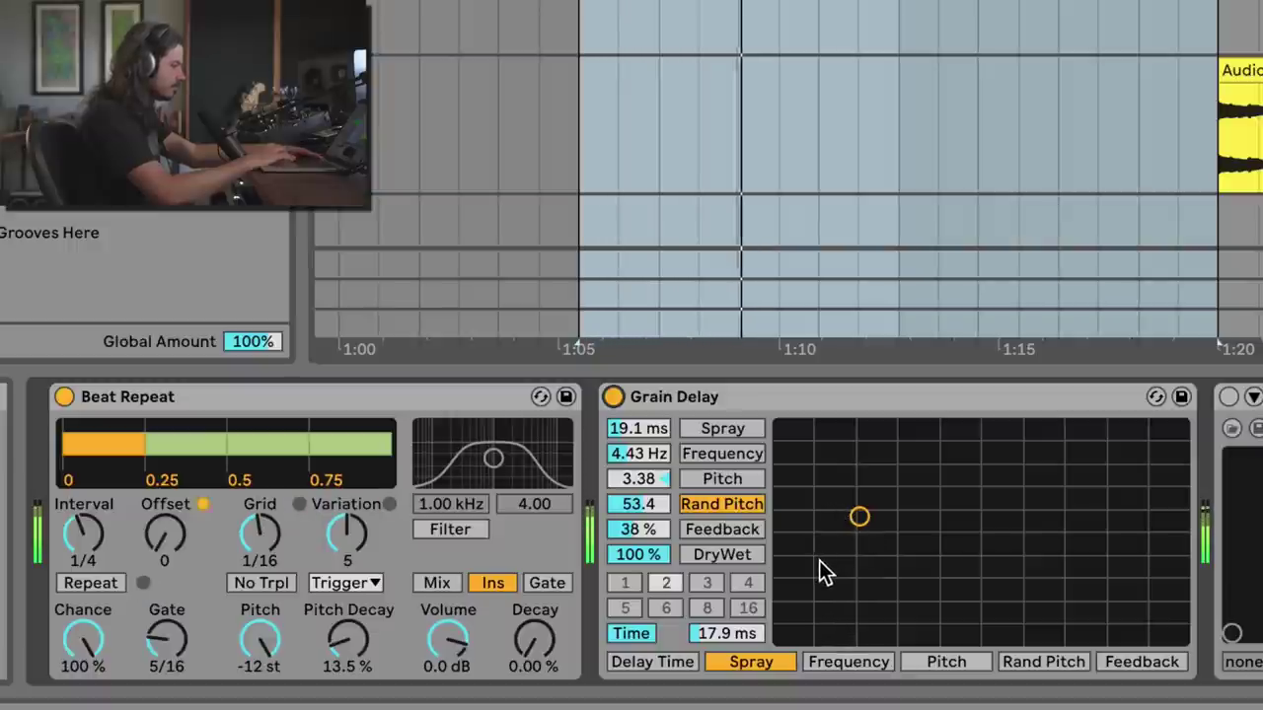
Map Grain Delay's vertical axis to Spray and horizontal axis to Pitch, and set Spray to 31.2 ms and Pitch to 2.67 during playback
left_click(722, 479)
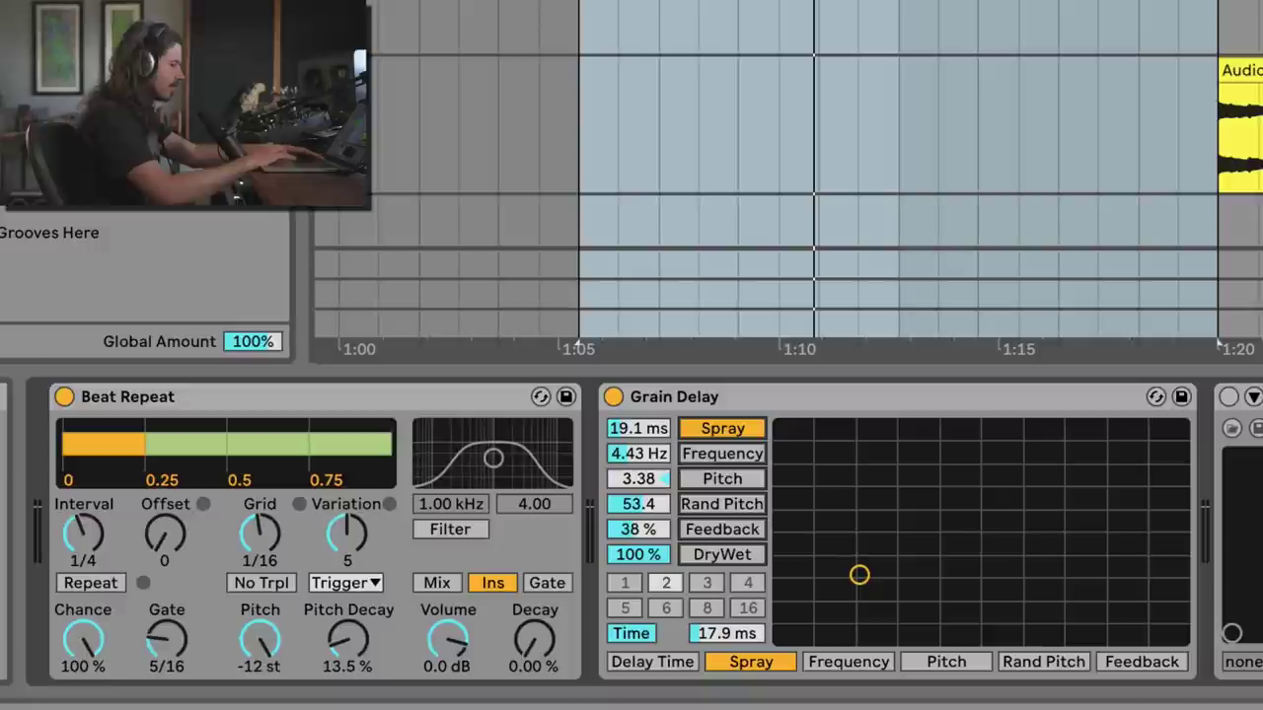
left_click(945, 662)
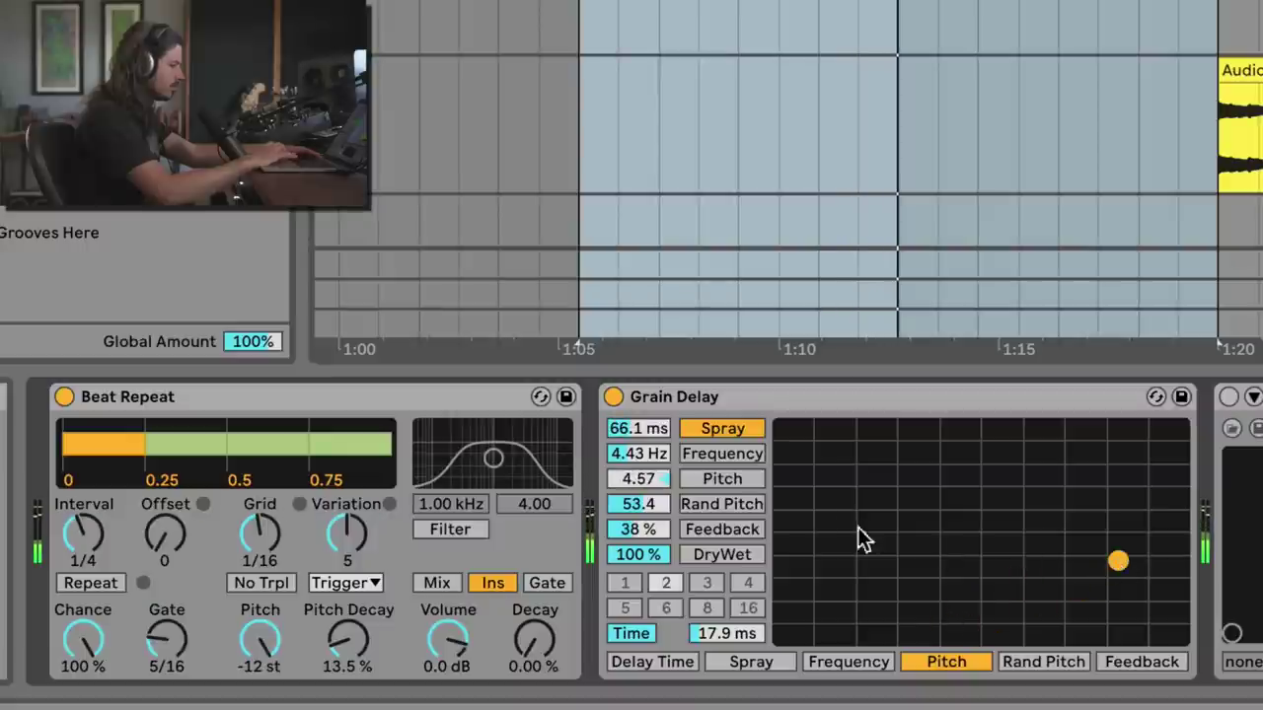
key("space")
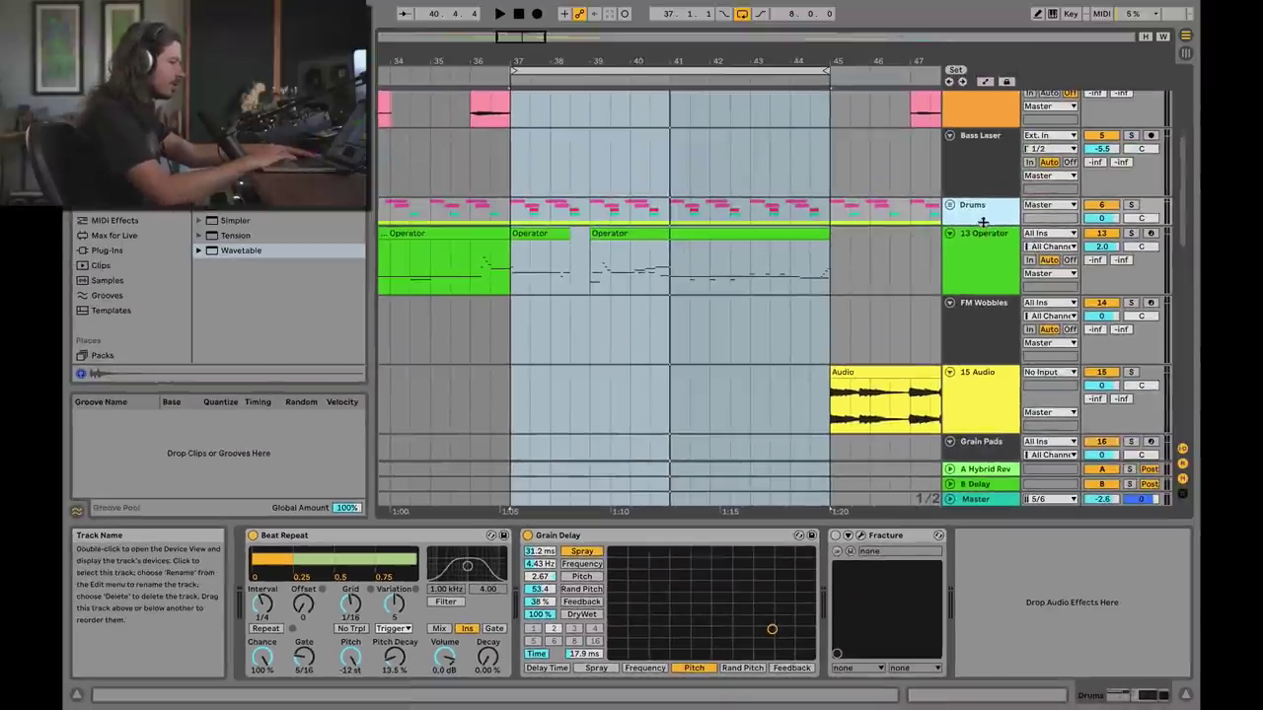
Show the automation lanes in the arrangement and fold the Drums group
key("Right")
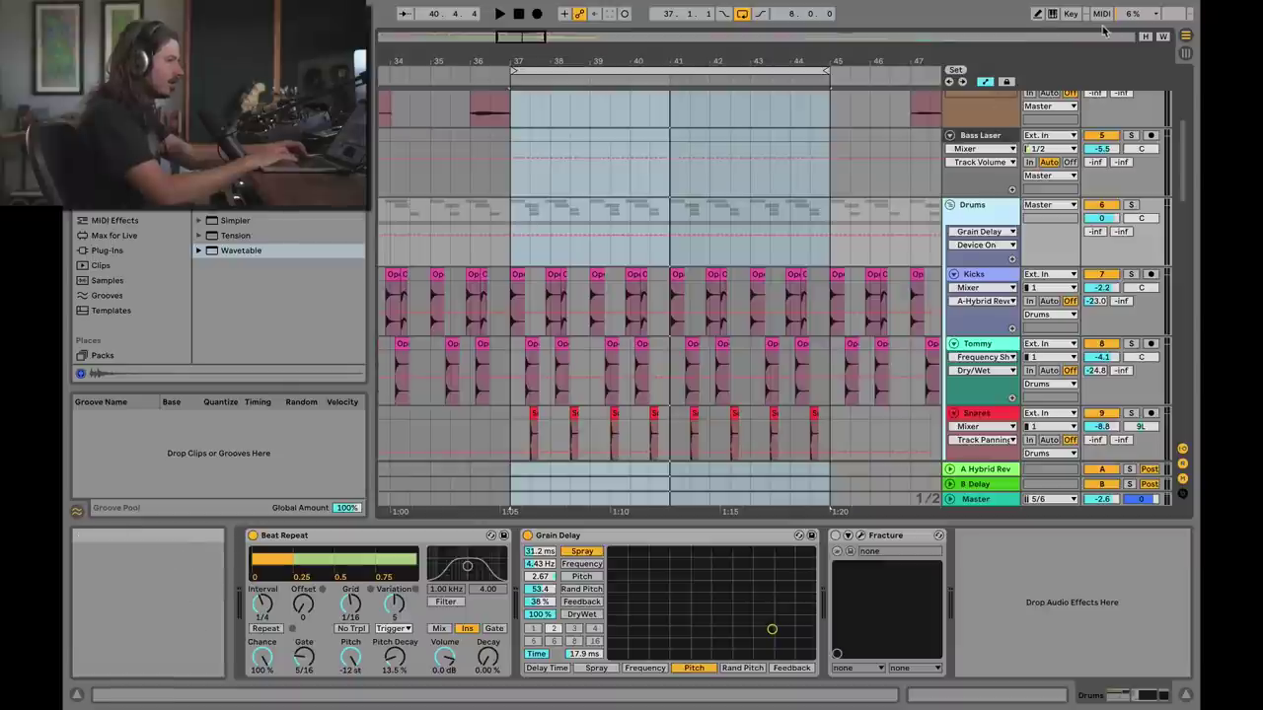
left_click(985, 82)
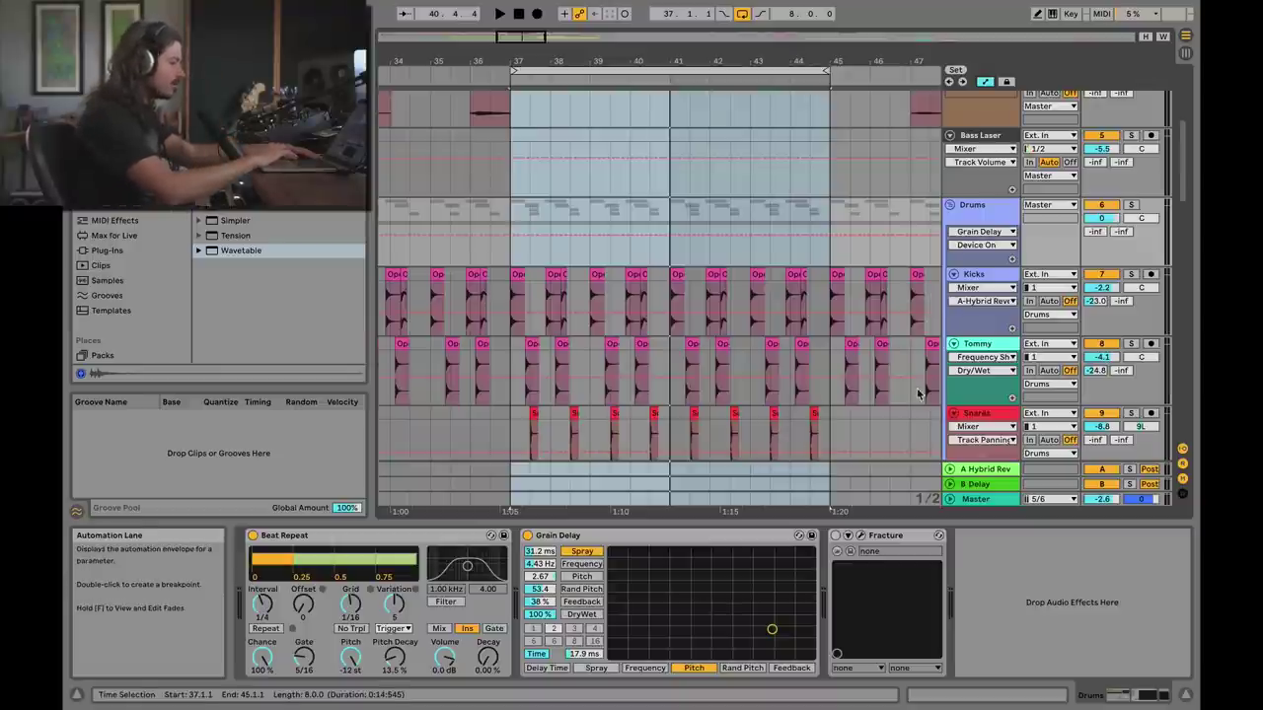
left_click(951, 207)
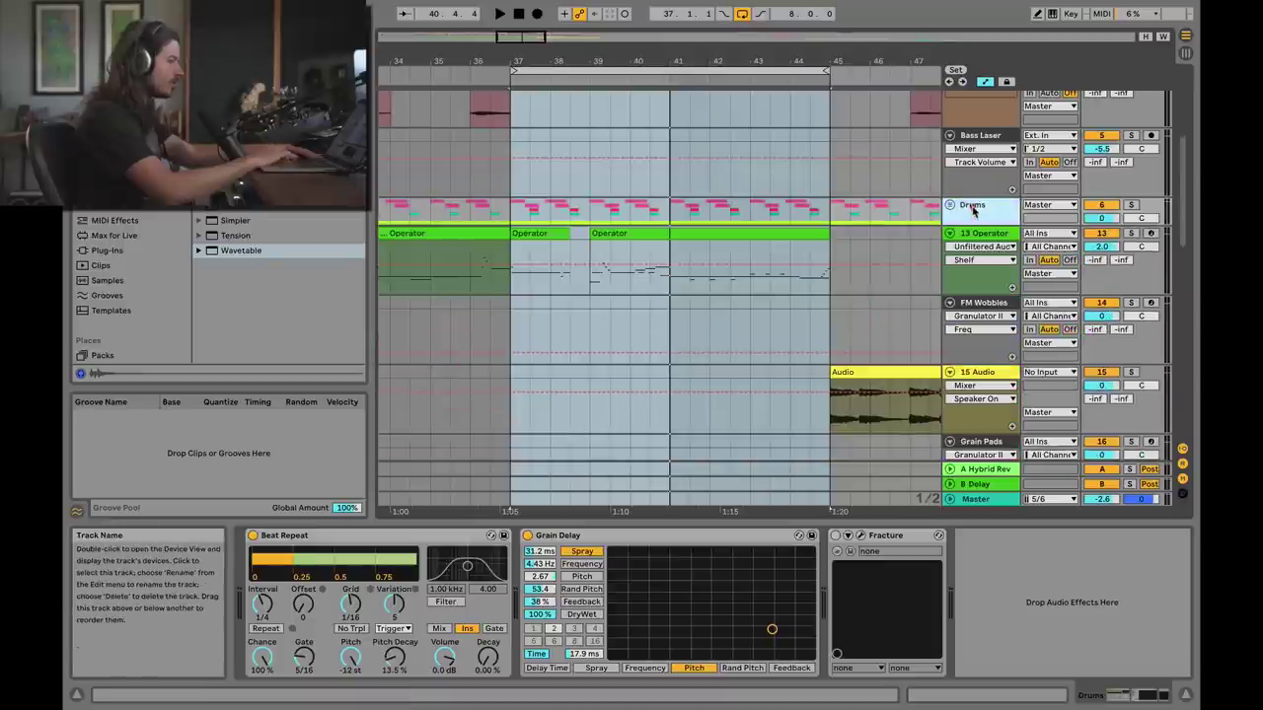
Insert a new audio track directly below the Drums group
right_click(973, 208)
left_click(990, 321)
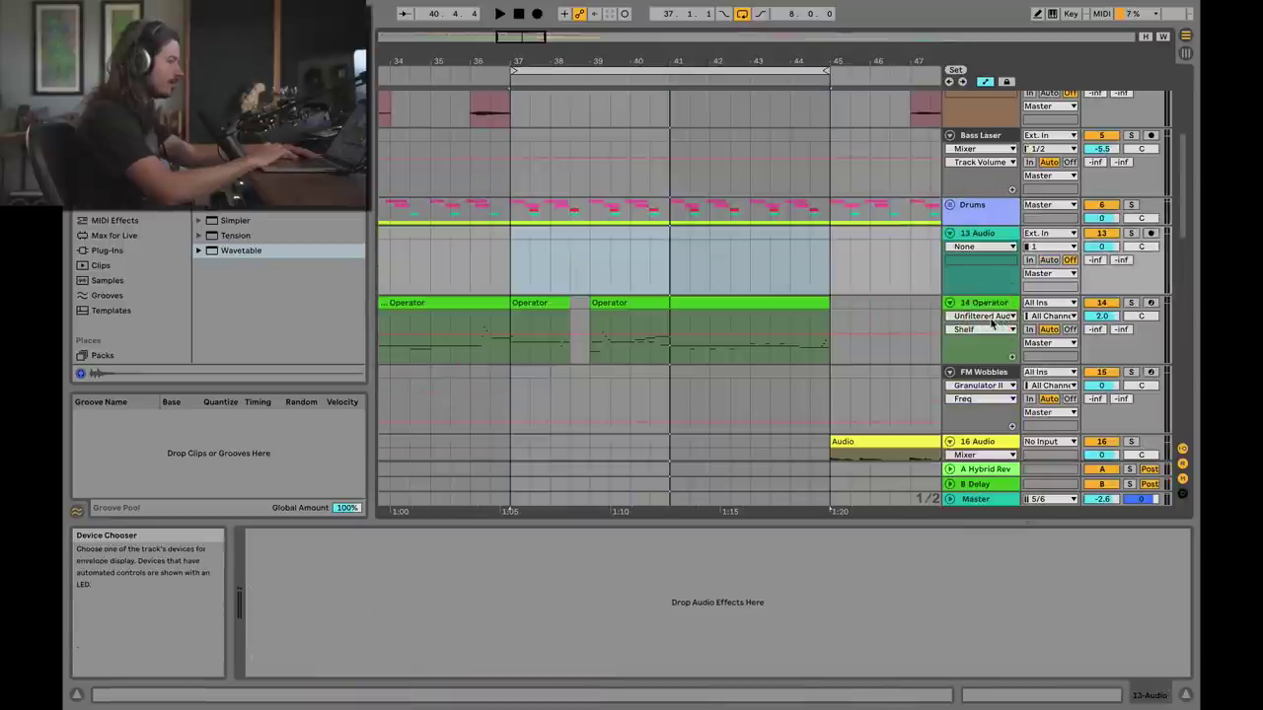
Rename the new audio track below the Drums group as Glitches
right_click(980, 235)
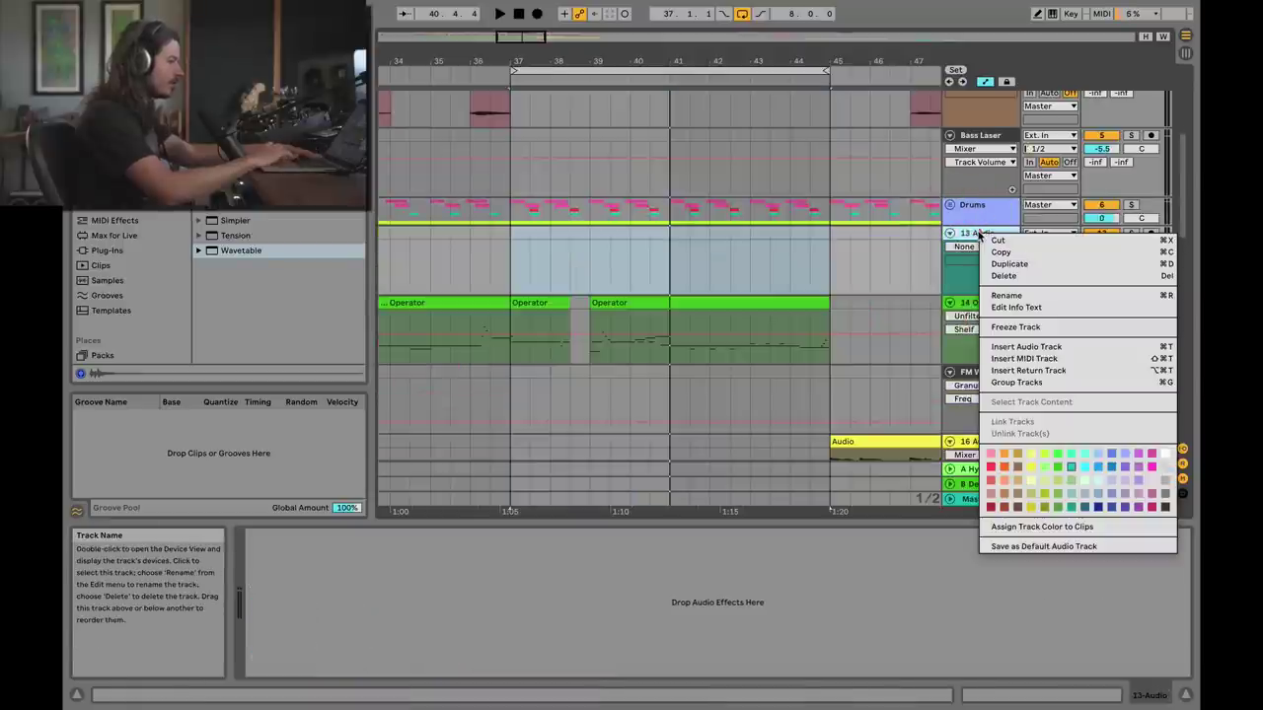
left_click(1006, 295)
type("Glitch")
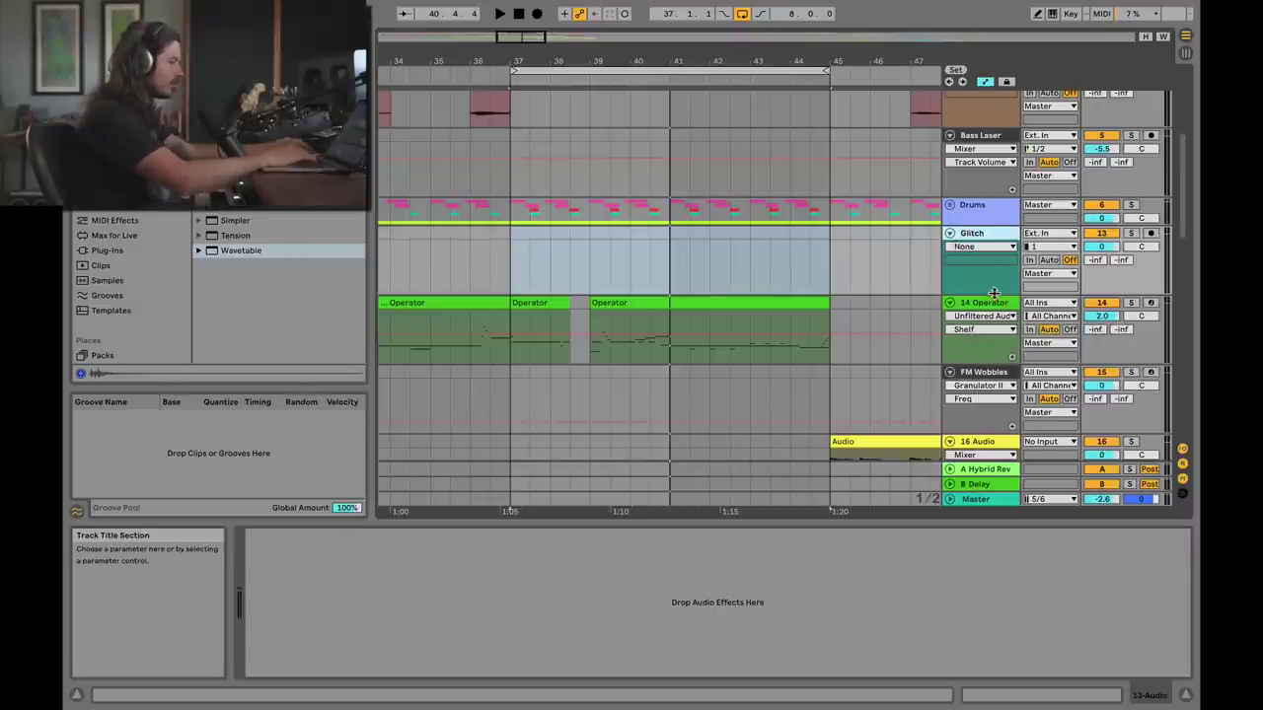
type("ed")
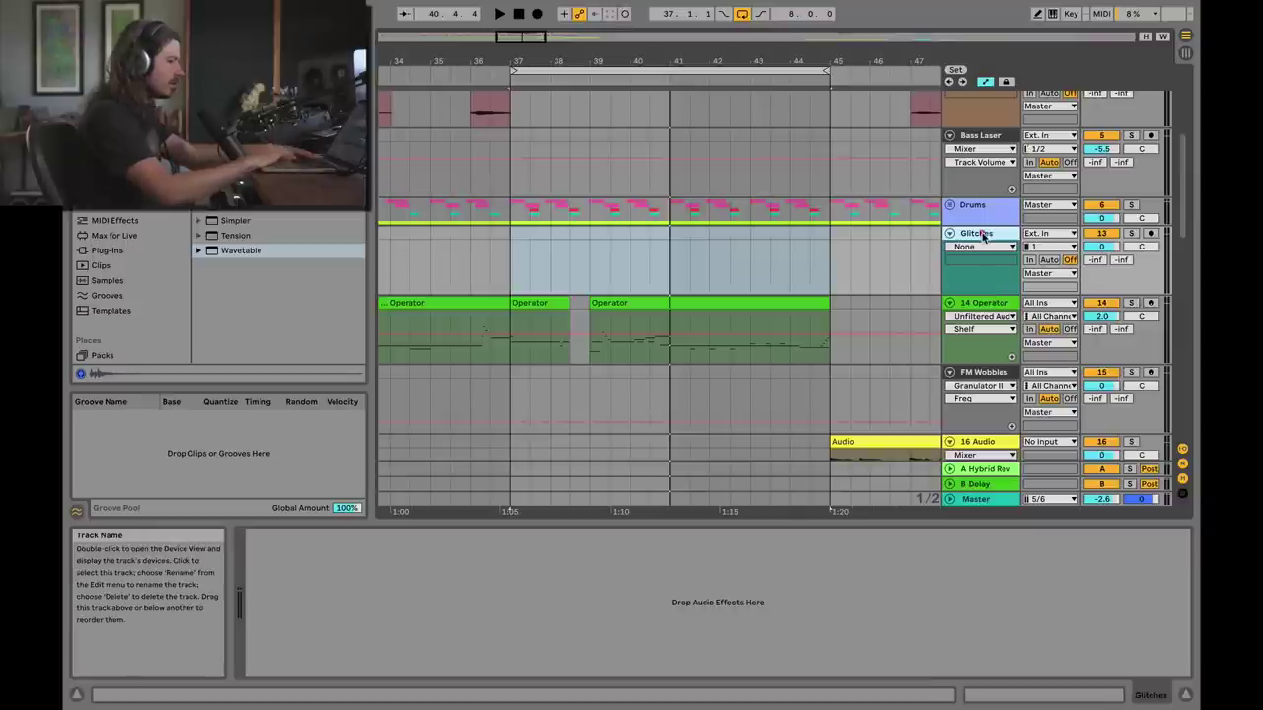
Set the Glitches track's audio input to the Drums group and arm the track for recording
left_click(976, 236)
left_click(966, 213)
left_click(968, 231)
left_click(969, 209)
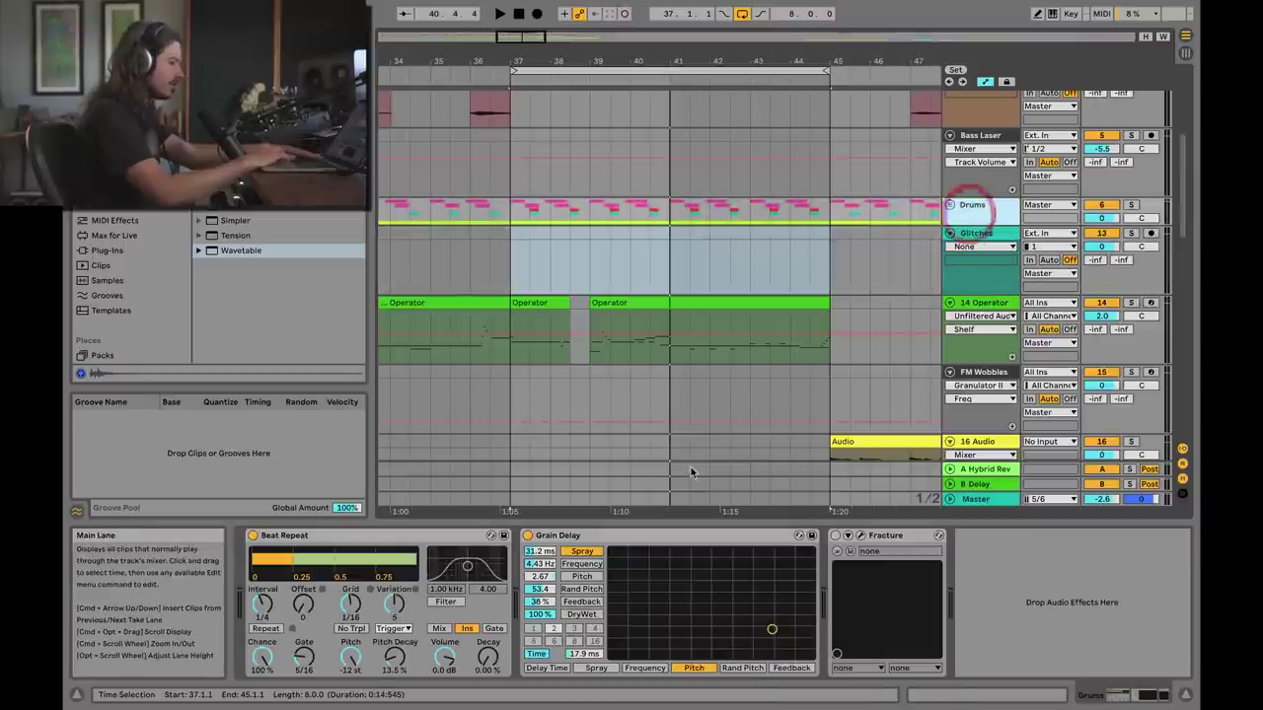
left_click(980, 236)
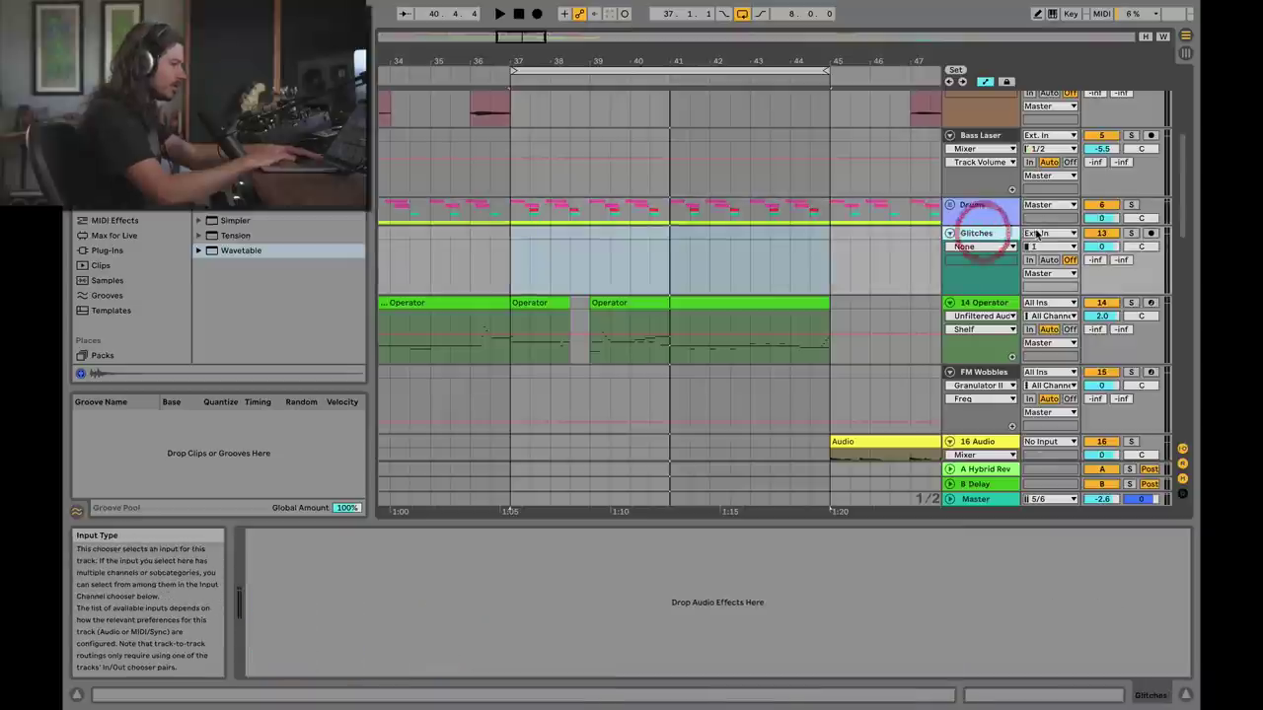
left_click(1034, 234)
left_click(1035, 235)
left_click(1042, 237)
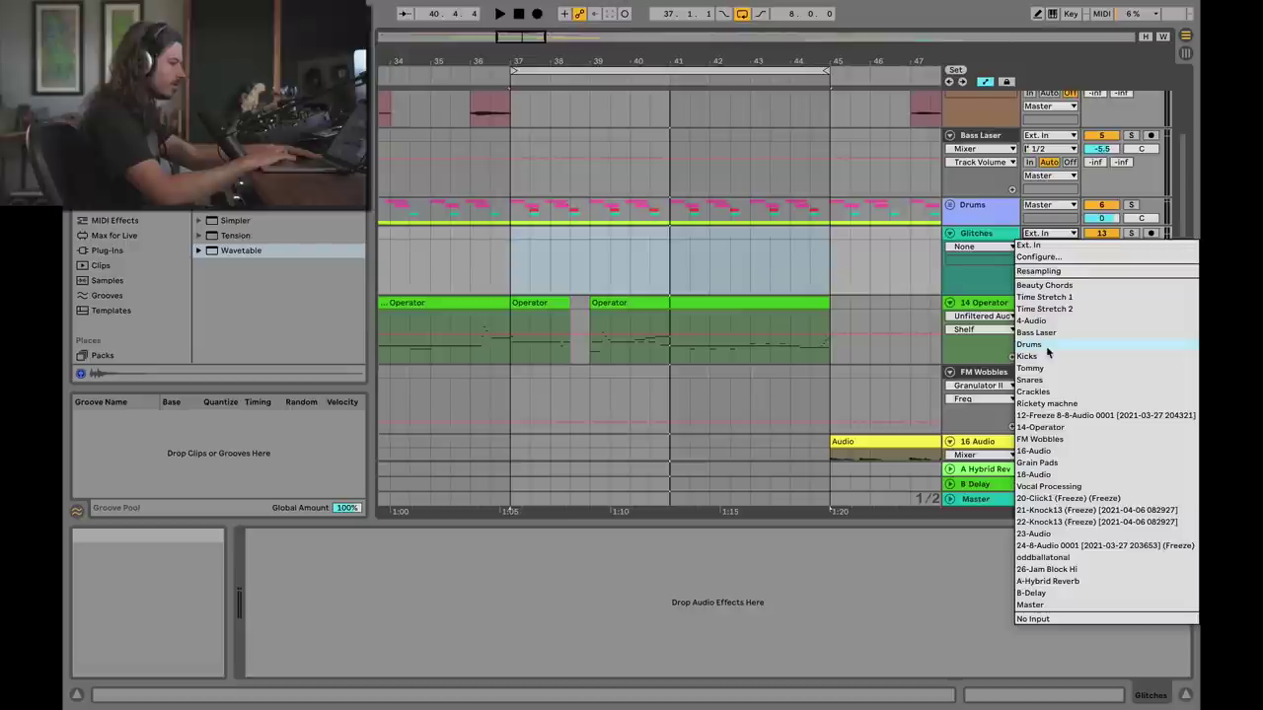
left_click(1031, 344)
left_click(976, 235)
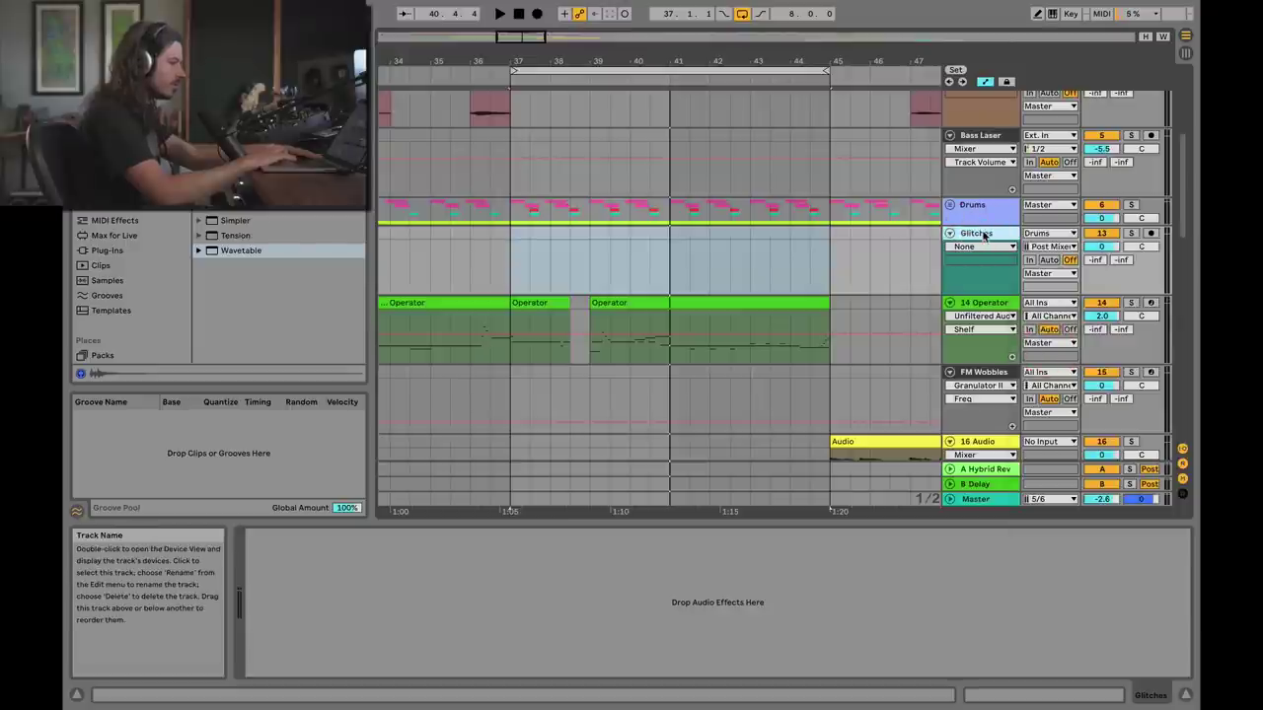
left_click(1150, 234)
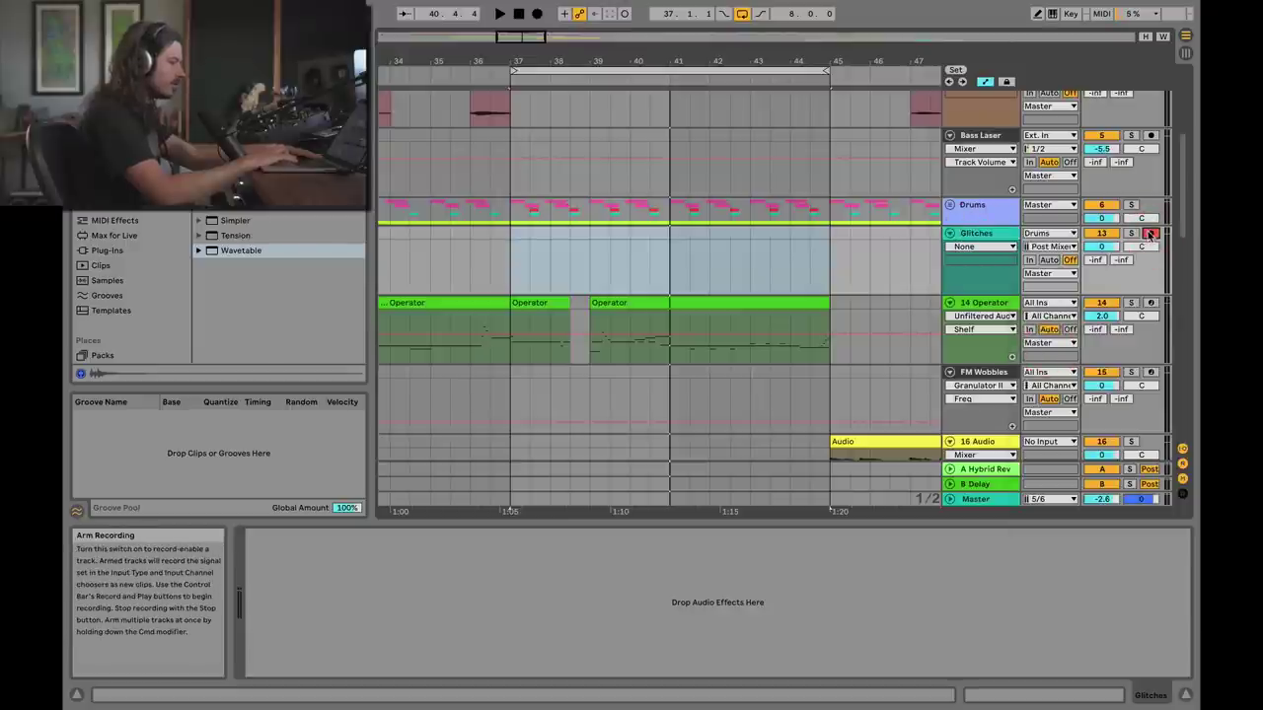
Hide the automation in the arrangement and show the take lanes of the Glitches track
left_click(985, 83)
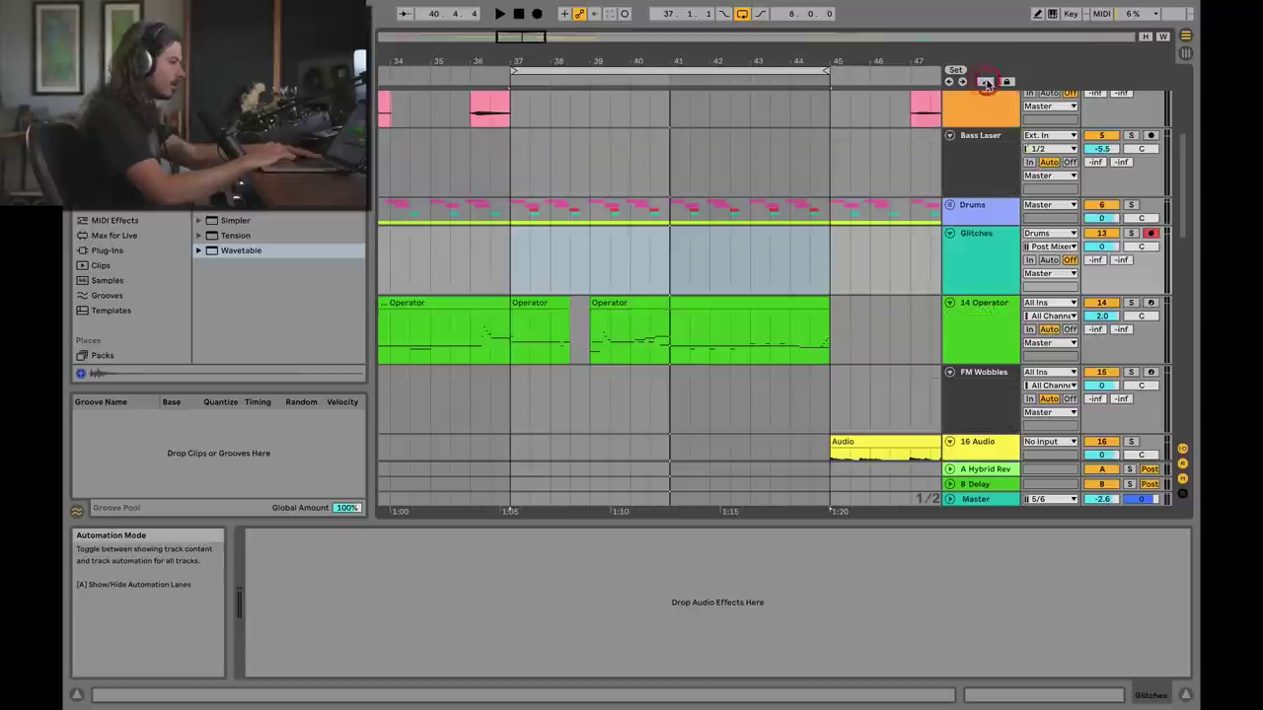
right_click(977, 245)
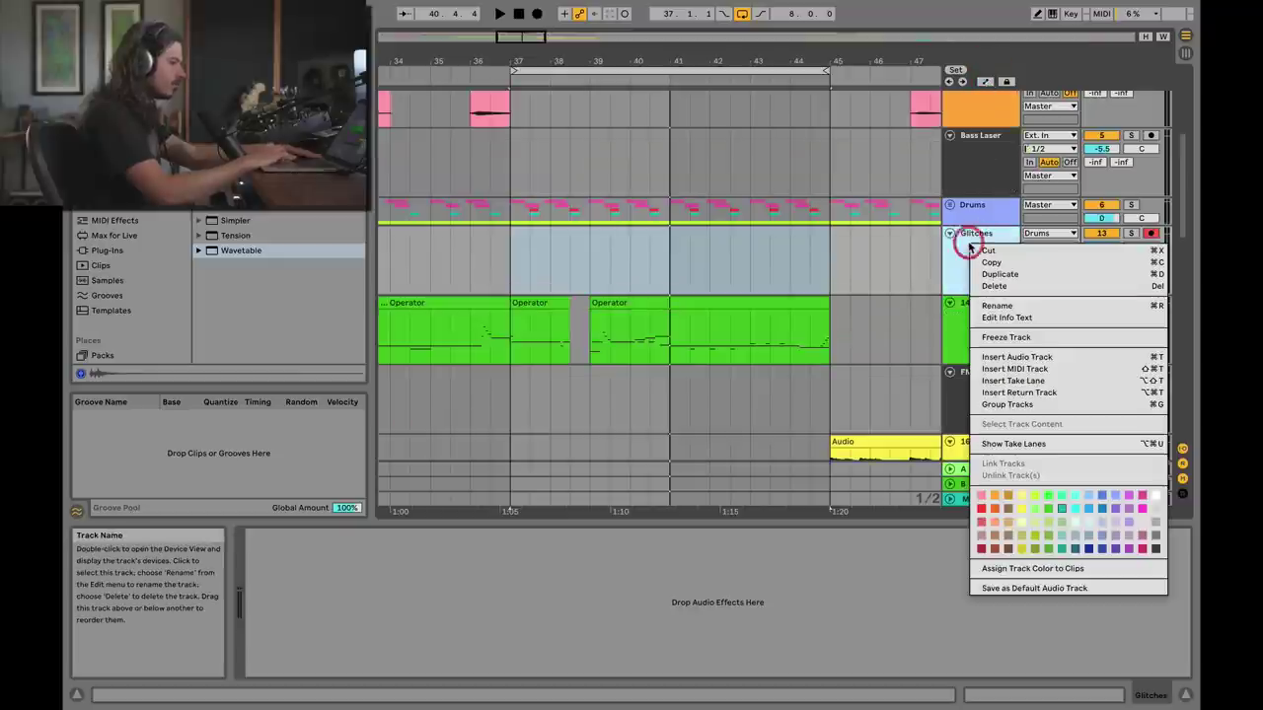
left_click(996, 449)
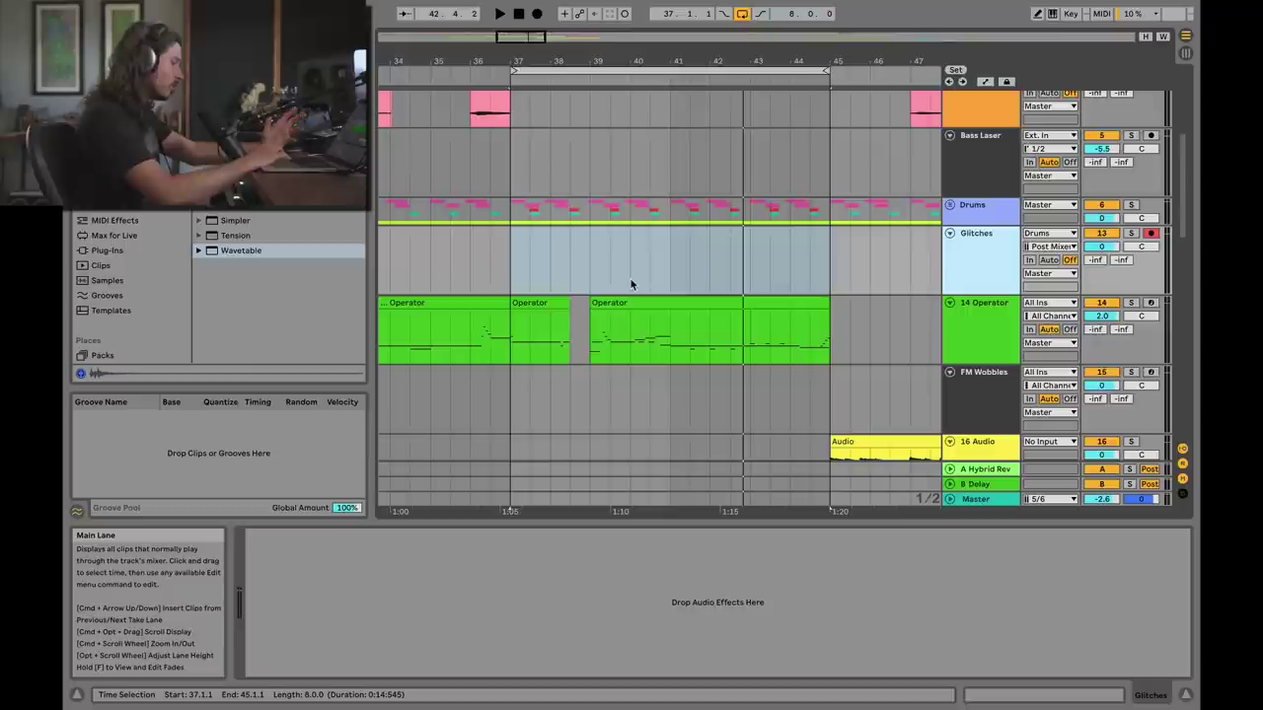
Start recording the first glitch take, setting Beat Repeat's Pitch Decay to 19.0 %, Pitch to 0 st and Decay to 45.2 %, and Grain Delay's Pitch to -2.10
left_click(988, 228)
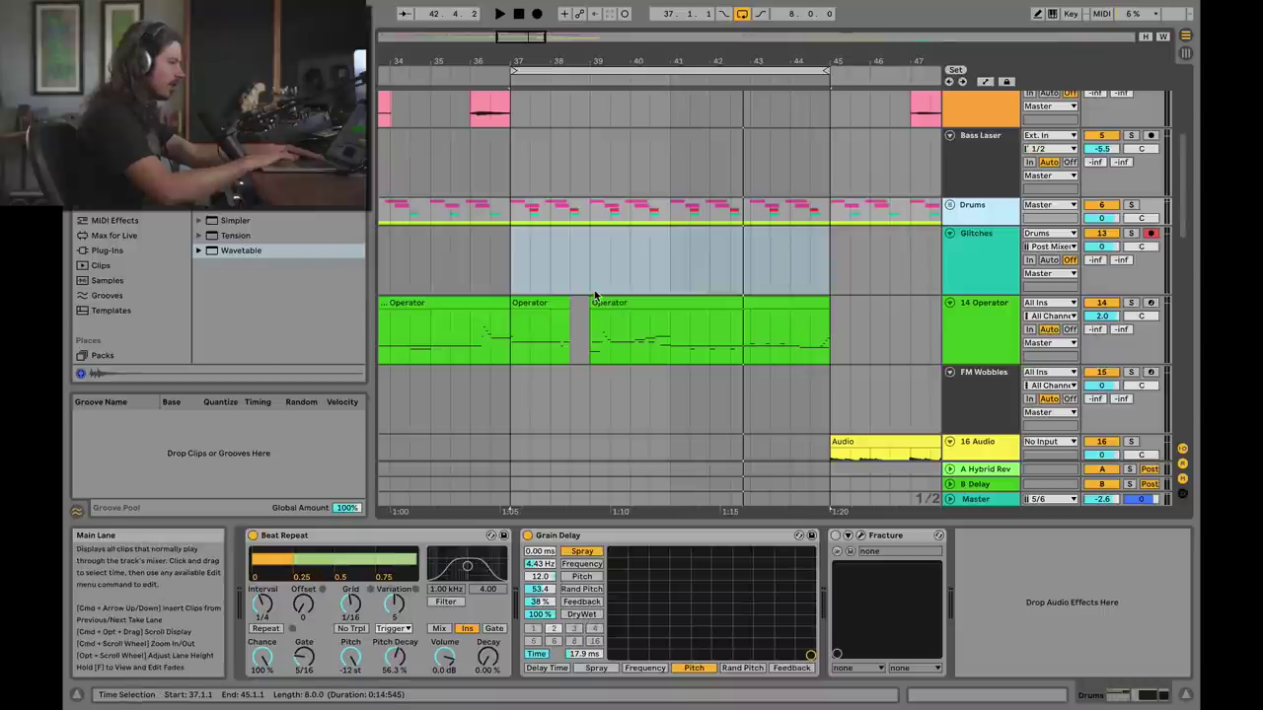
left_click(536, 13)
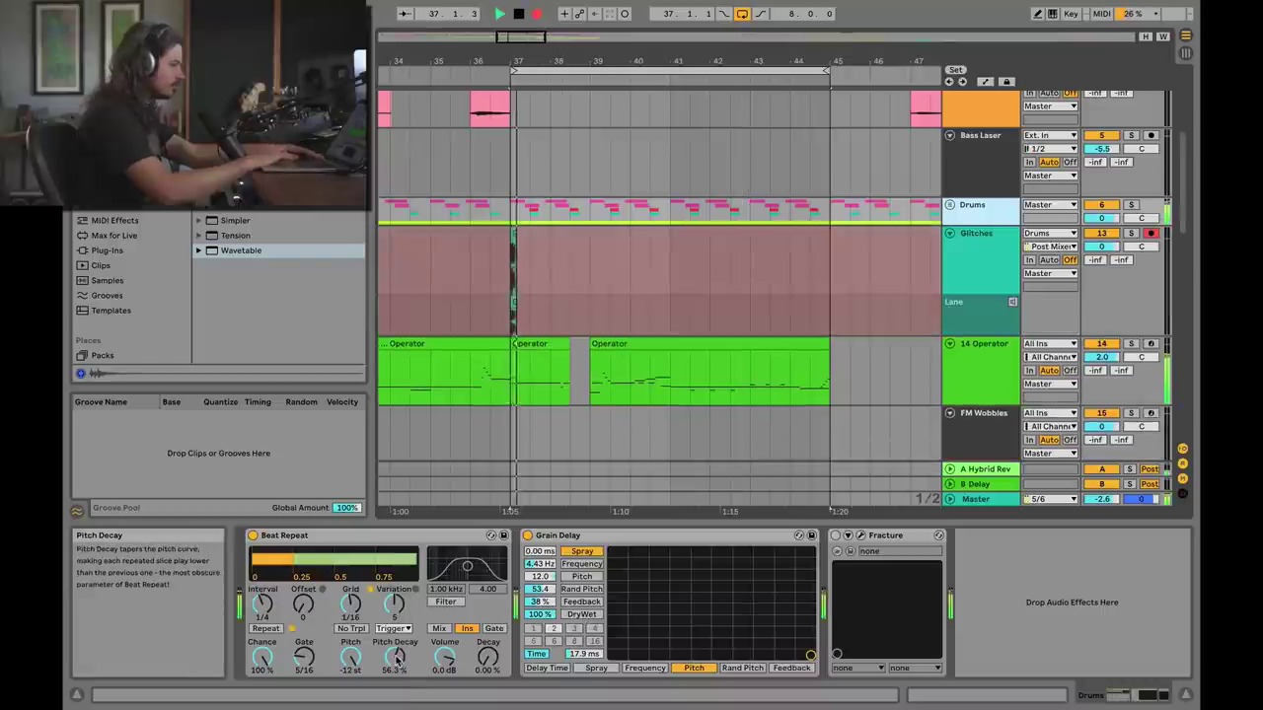
left_click_drag(395, 657, 394, 697)
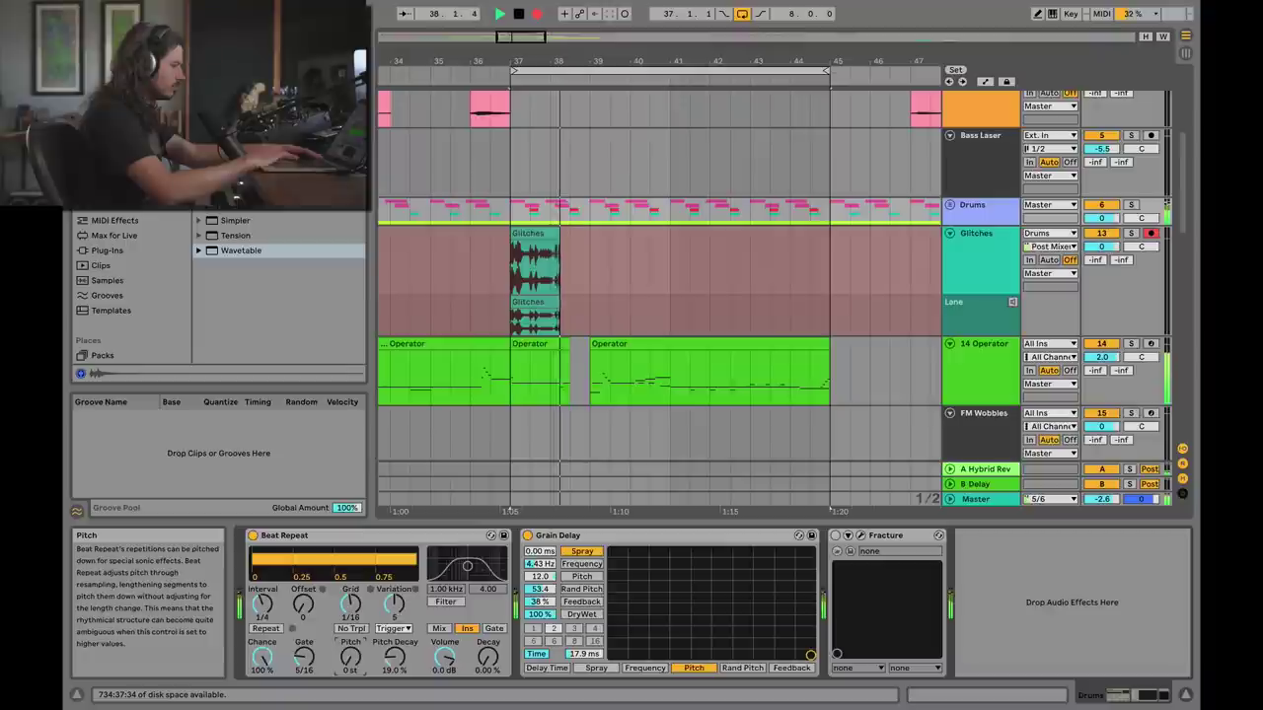
left_click_drag(350, 657, 350, 708)
mouse_move(668, 631)
left_mouse_down()
mouse_move(674, 598)
mouse_move(752, 643)
mouse_move(795, 626)
mouse_move(775, 655)
mouse_move(666, 629)
mouse_move(752, 655)
left_mouse_up()
left_click_drag(490, 657, 490, 620)
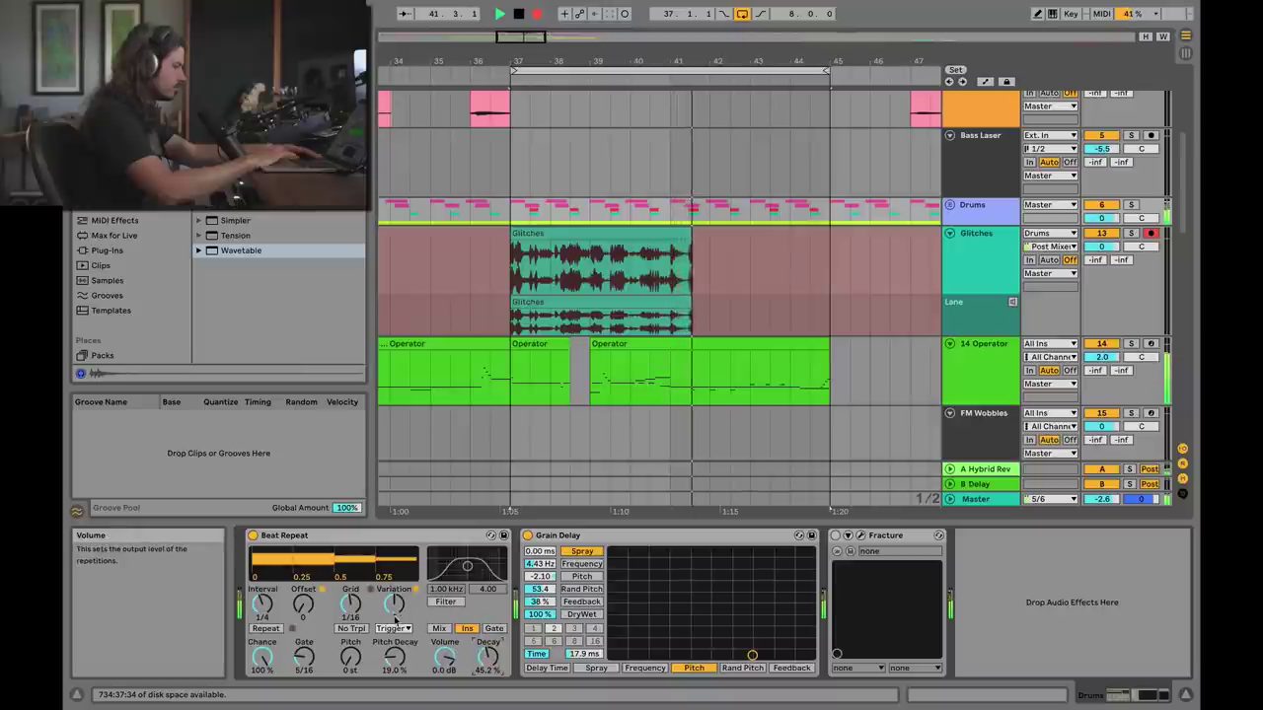
During recording, set Beat Repeat's Variation to 8, Grid to 1/24, Pitch to -12 st and Decay to 3.17 %, and Grain Delay to 43.6 ms Spray
left_click_drag(395, 605, 351, 612)
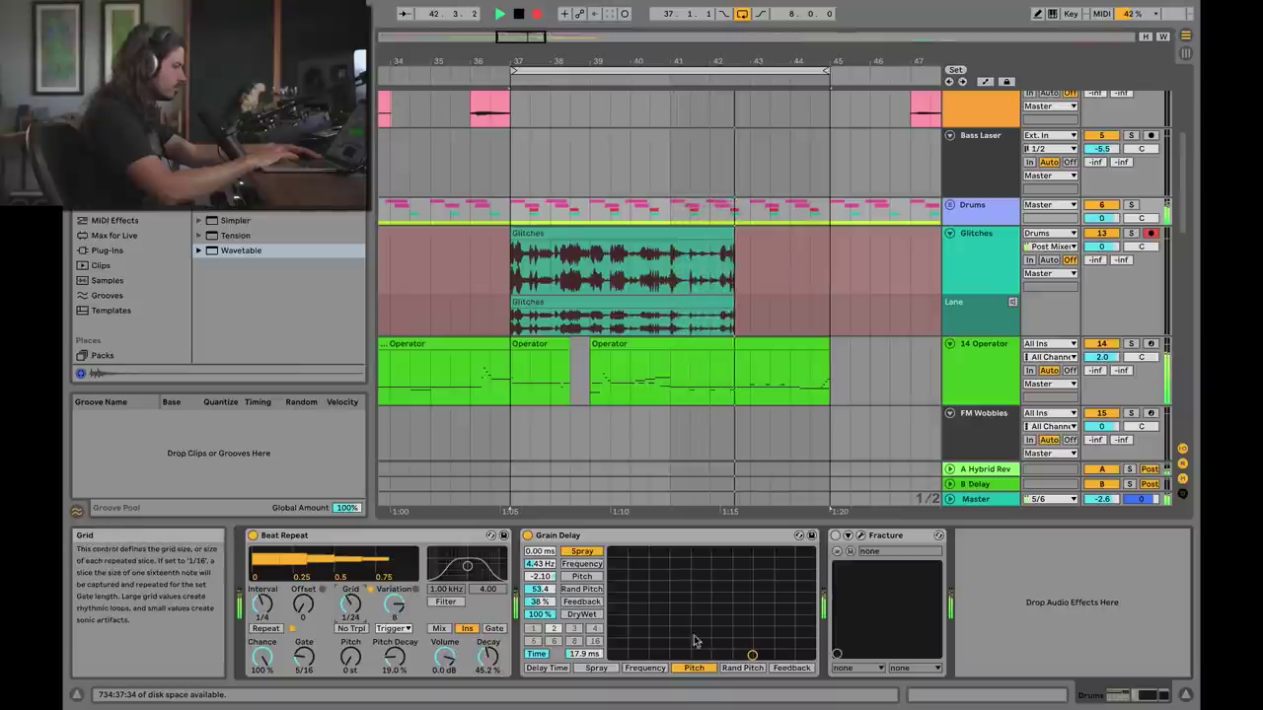
left_click_drag(719, 645, 746, 624)
left_click_drag(395, 657, 350, 697)
left_click_drag(489, 657, 488, 692)
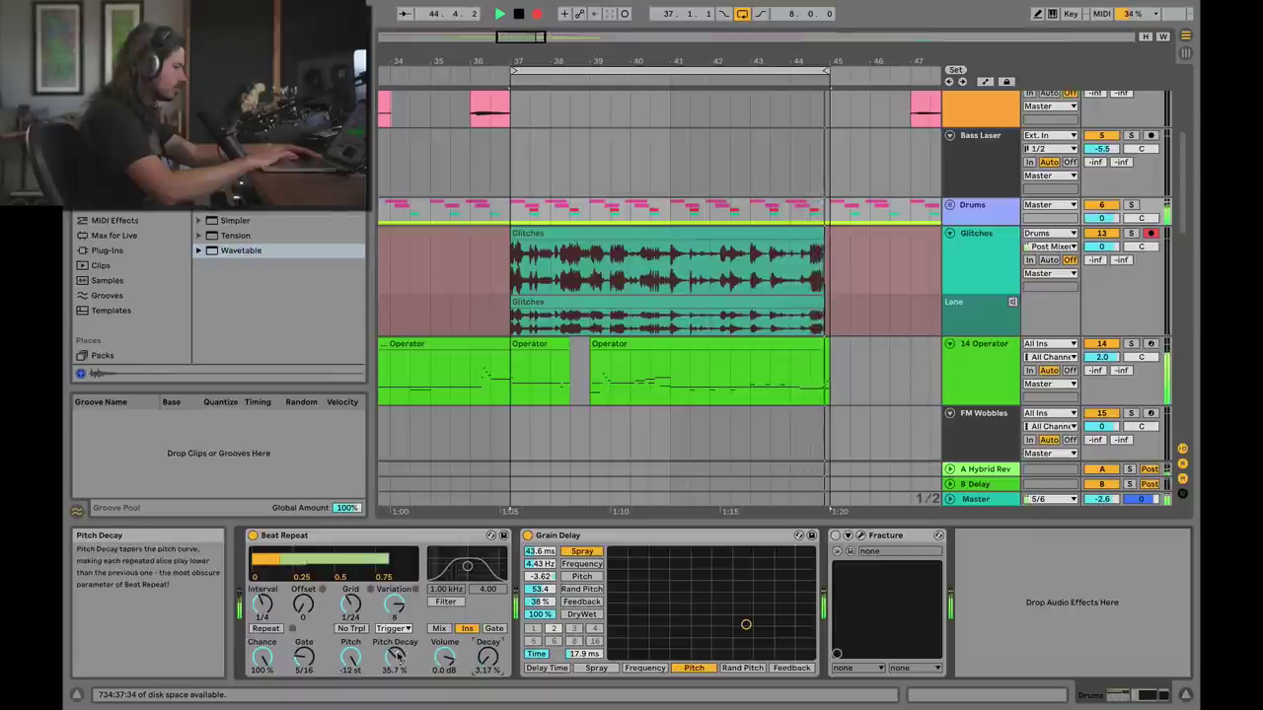
Record a second take while setting Beat Repeat's Grid to 1/6, Variation to 3, Decay to 33.3 % and Pitch Decay to 35.7 %
left_click_drag(395, 655, 350, 552)
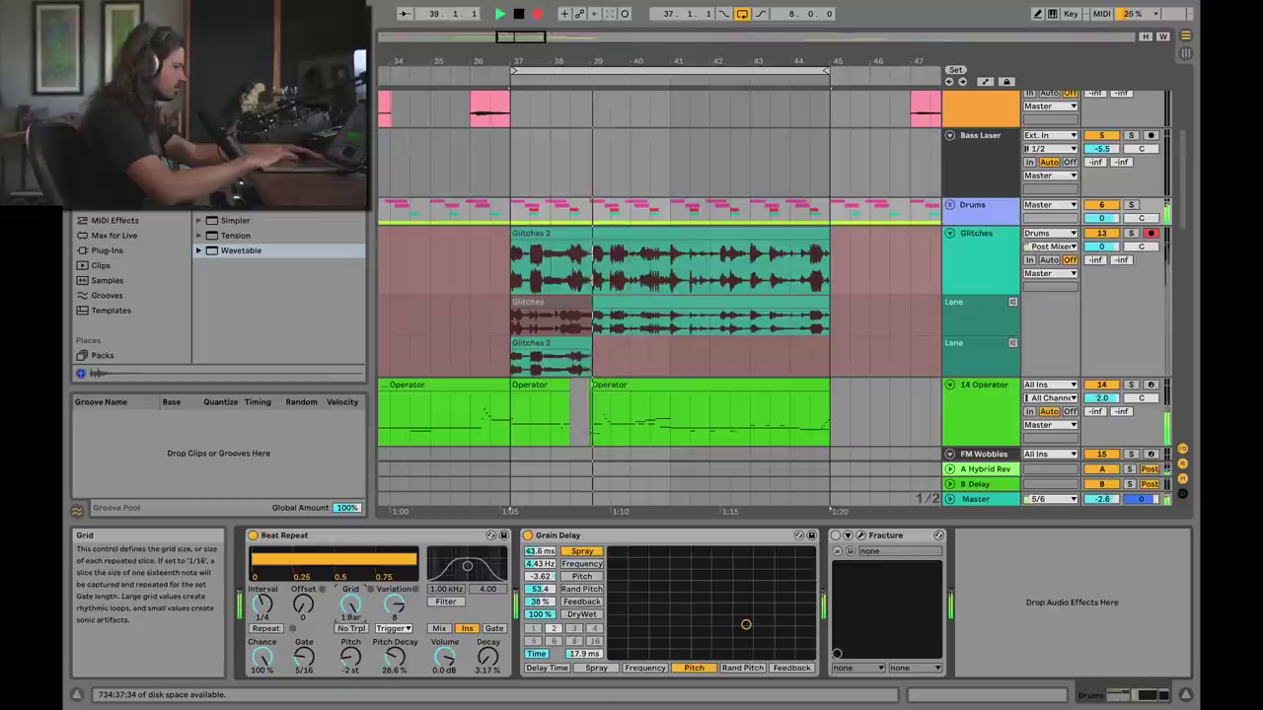
left_click_drag(351, 611, 395, 629)
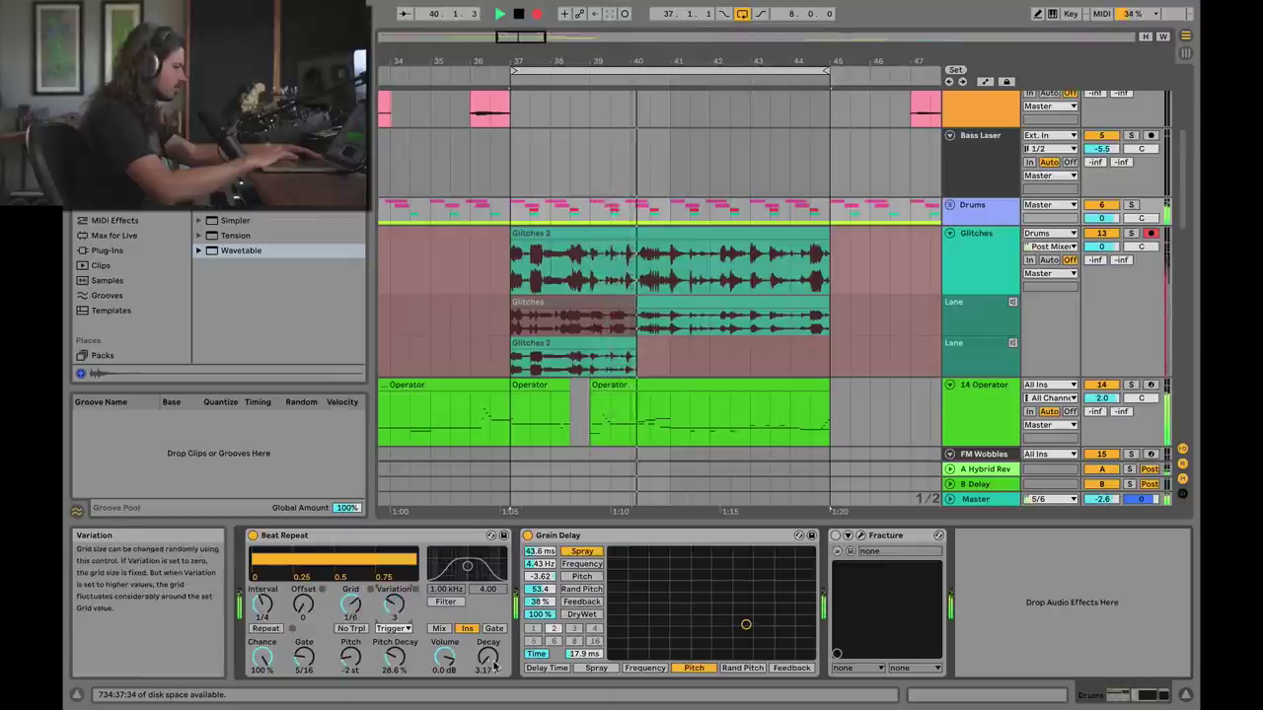
left_click_drag(488, 658, 488, 628)
left_click_drag(395, 657, 350, 650)
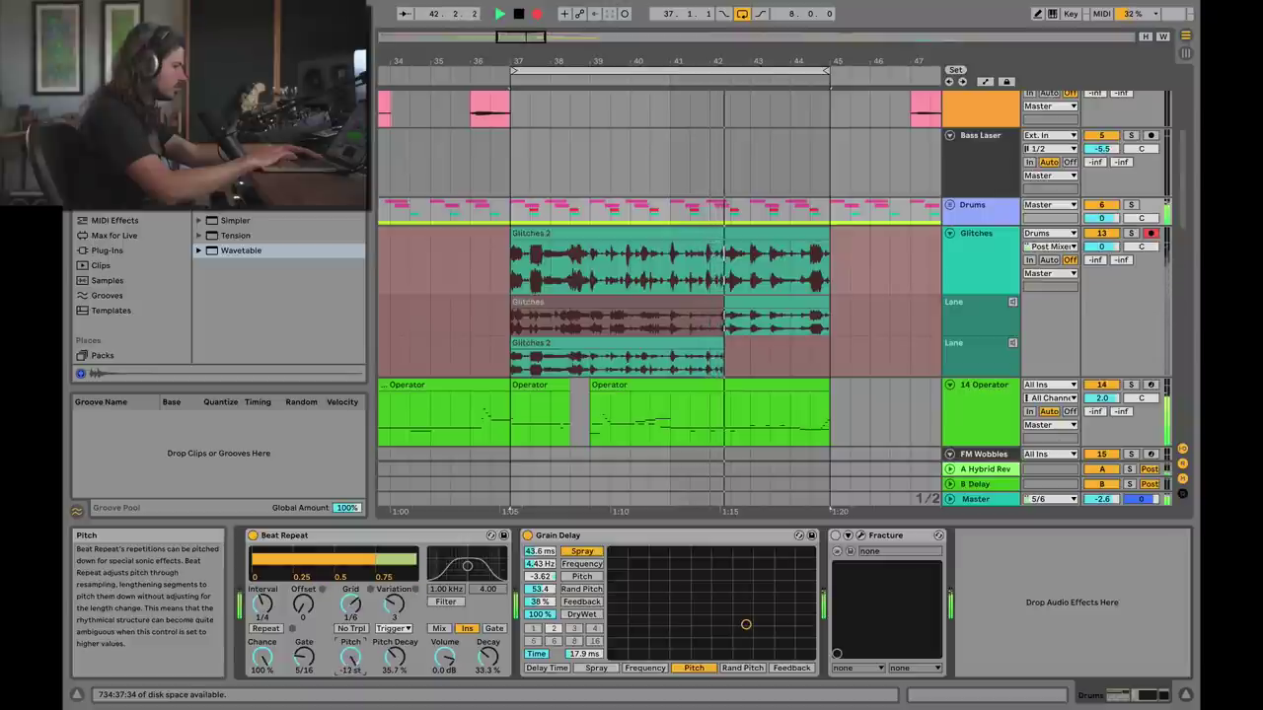
Finish the second take with Beat Repeat's Volume at -4.2 dB, Variation 10 and Grid 1/32, and remove the short overrun take
left_click_drag(444, 658, 444, 667)
left_click_drag(395, 604, 351, 627)
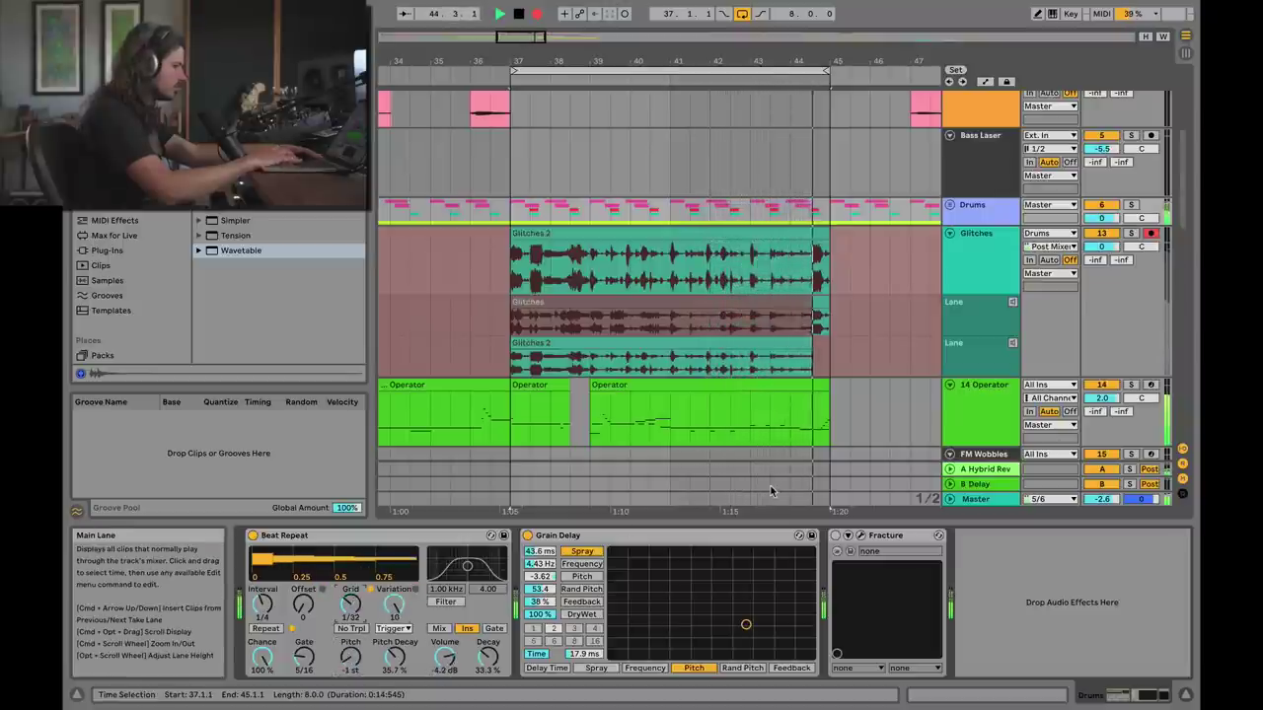
key("space")
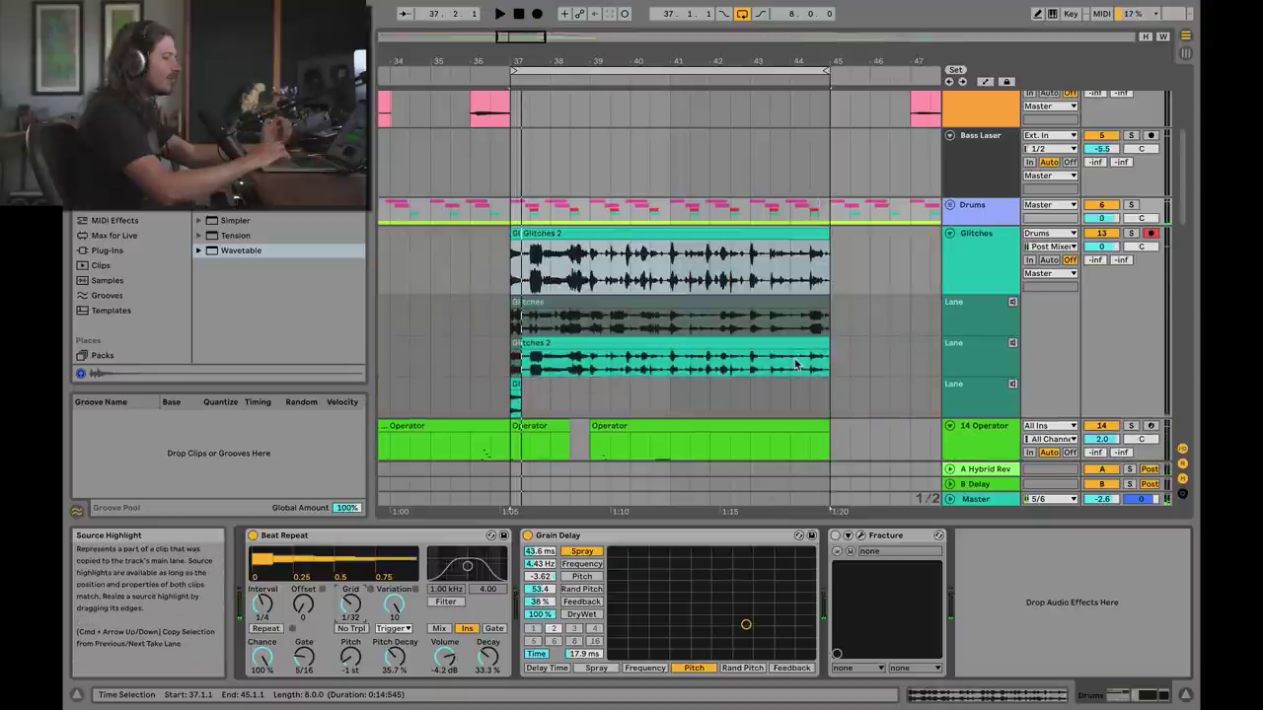
left_click(555, 402)
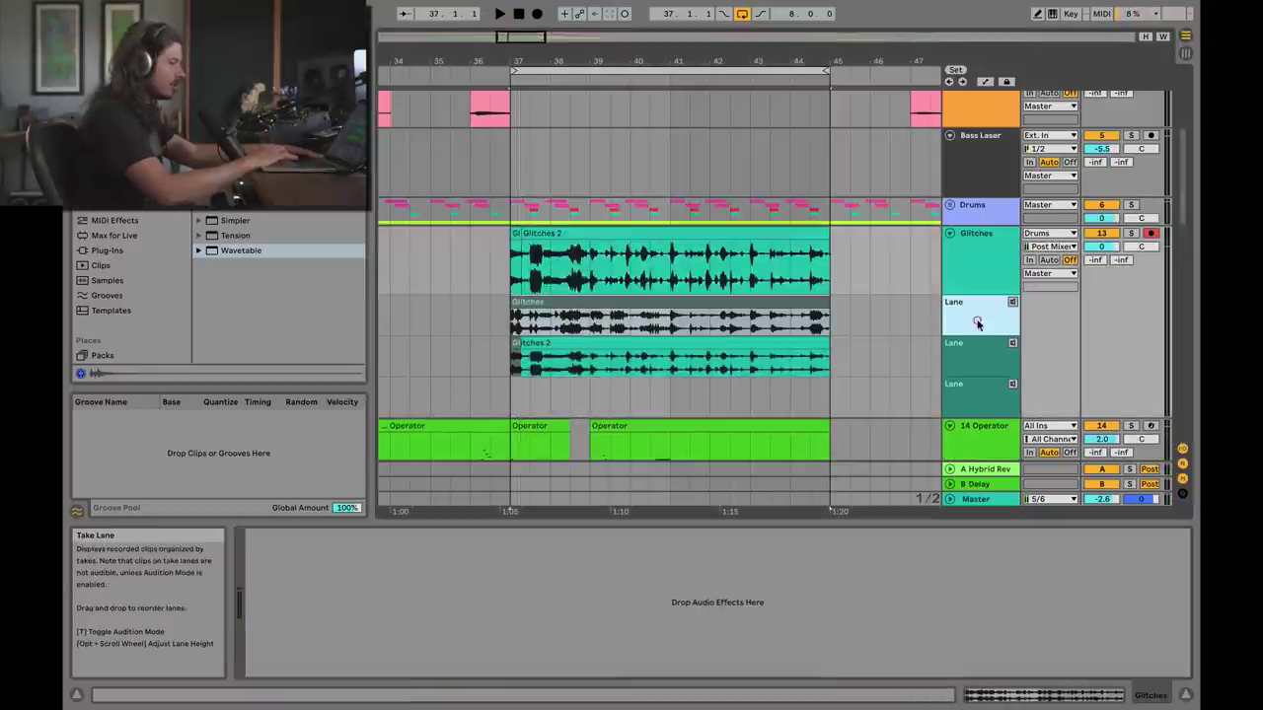
Turn off Grain Delay and Beat Repeat on the Drums group
left_click(981, 213)
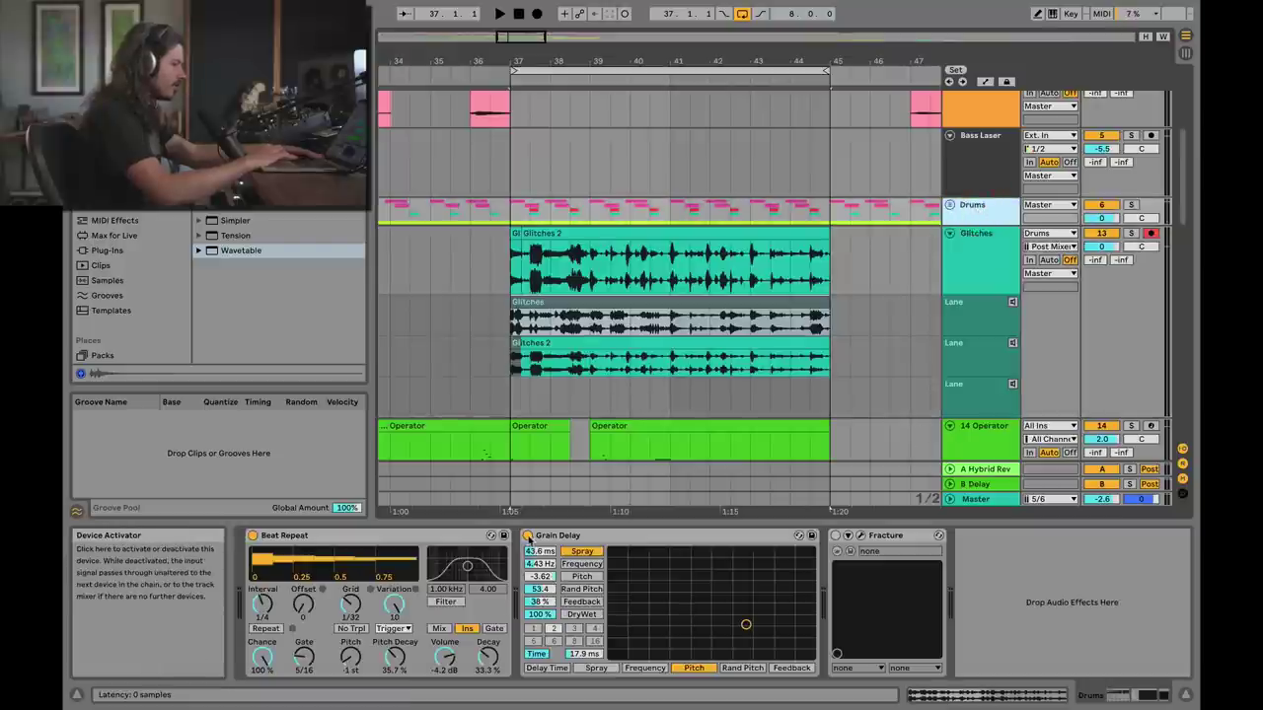
left_click(528, 536)
left_click(253, 535)
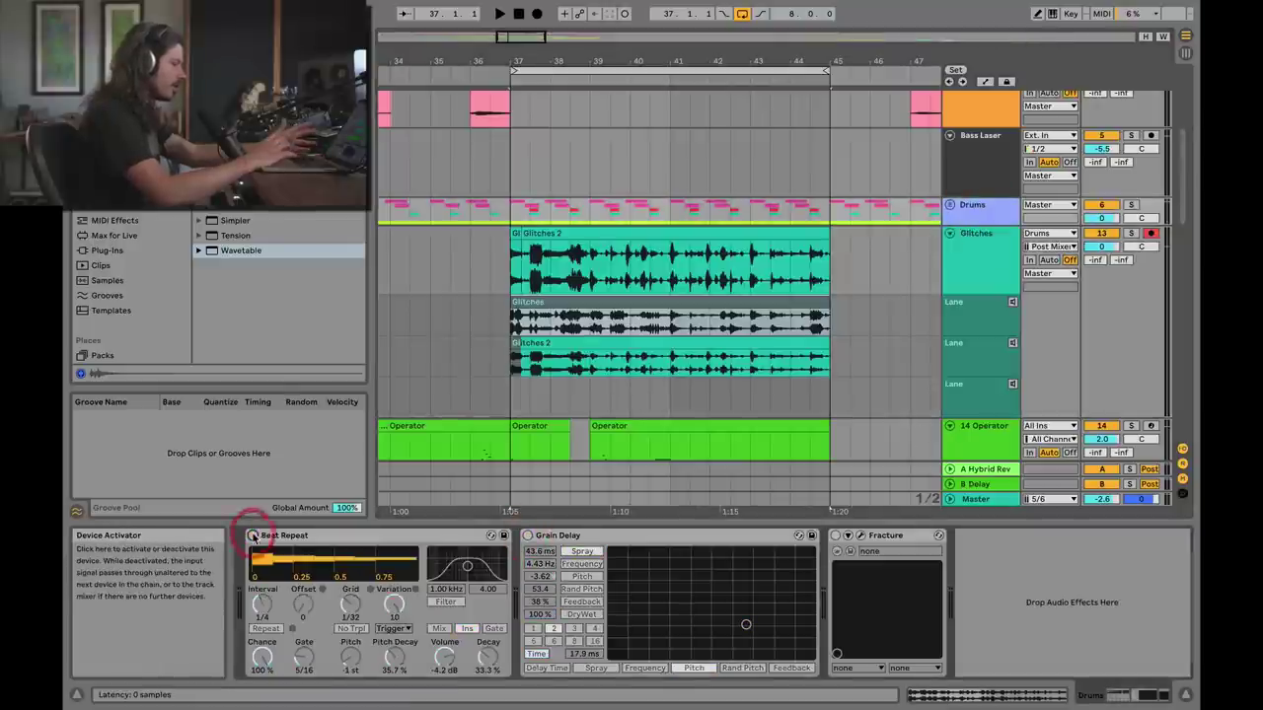
Turn on Fracture on the Drums group, open its plug-in window clear of the device chain, and set its Size to 98 ms
left_click(859, 535)
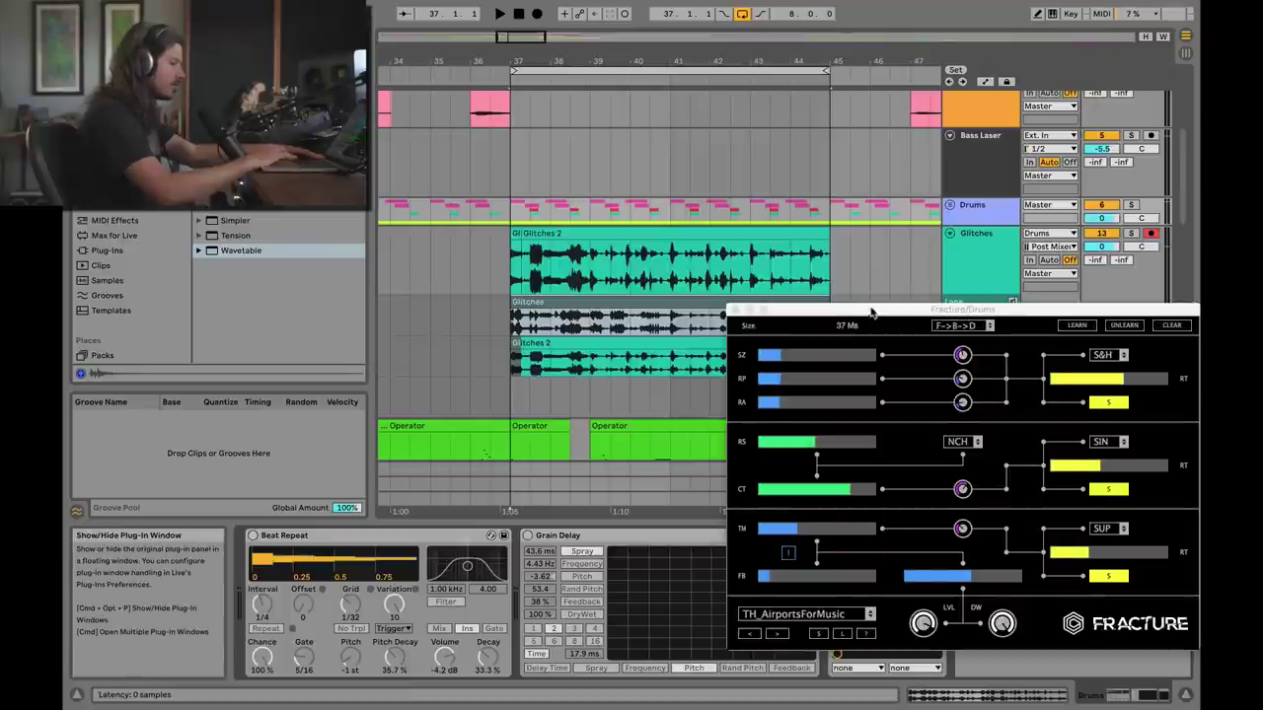
left_click_drag(872, 310, 581, 183)
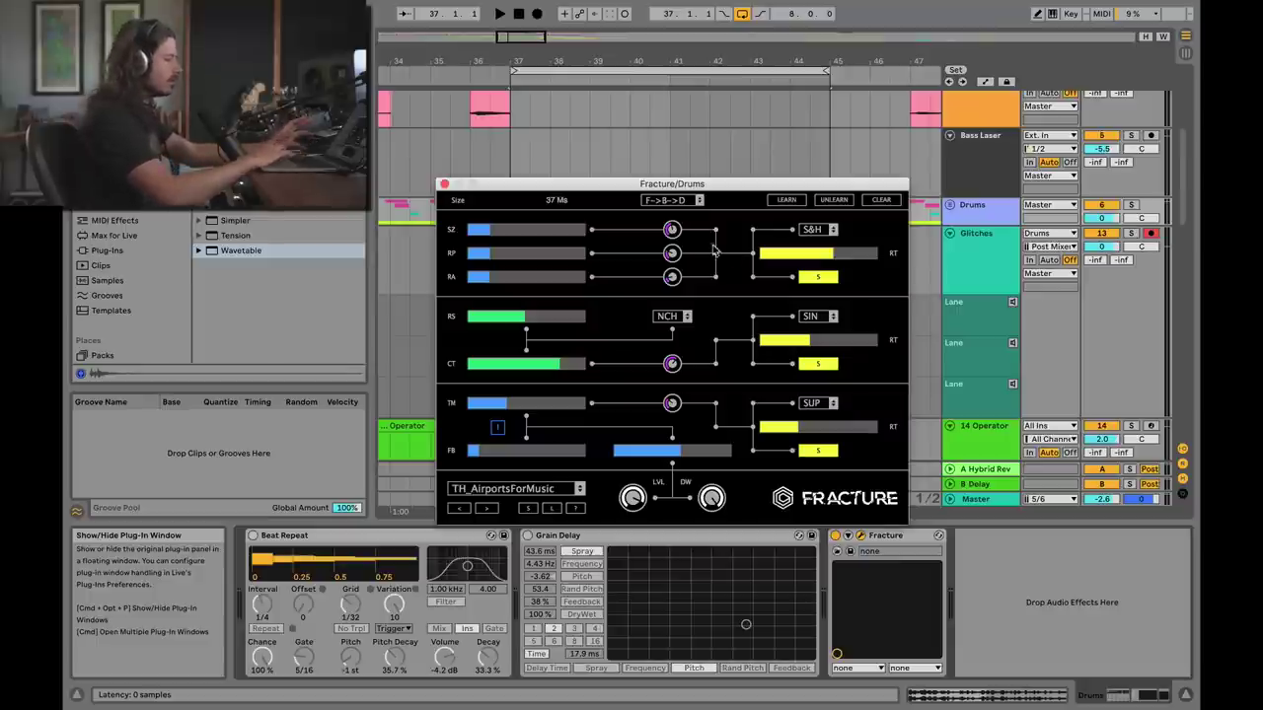
left_click_drag(544, 185, 508, 141)
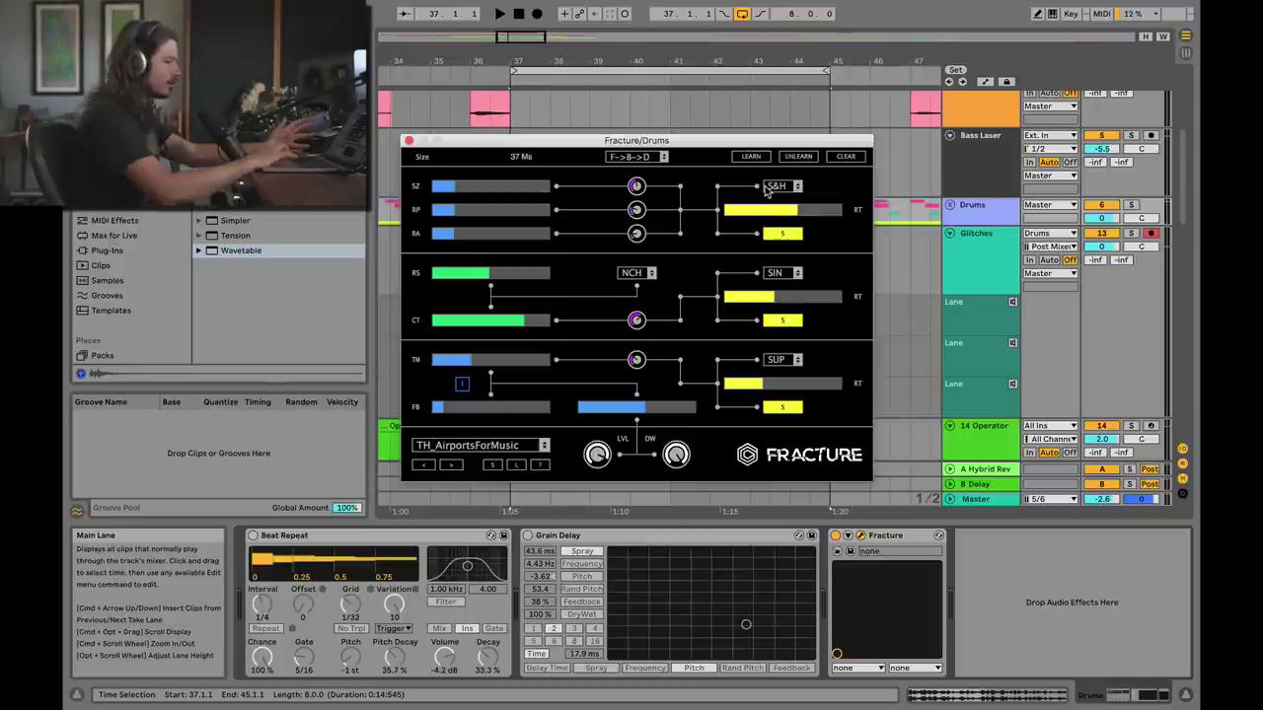
left_click_drag(598, 143, 589, 129)
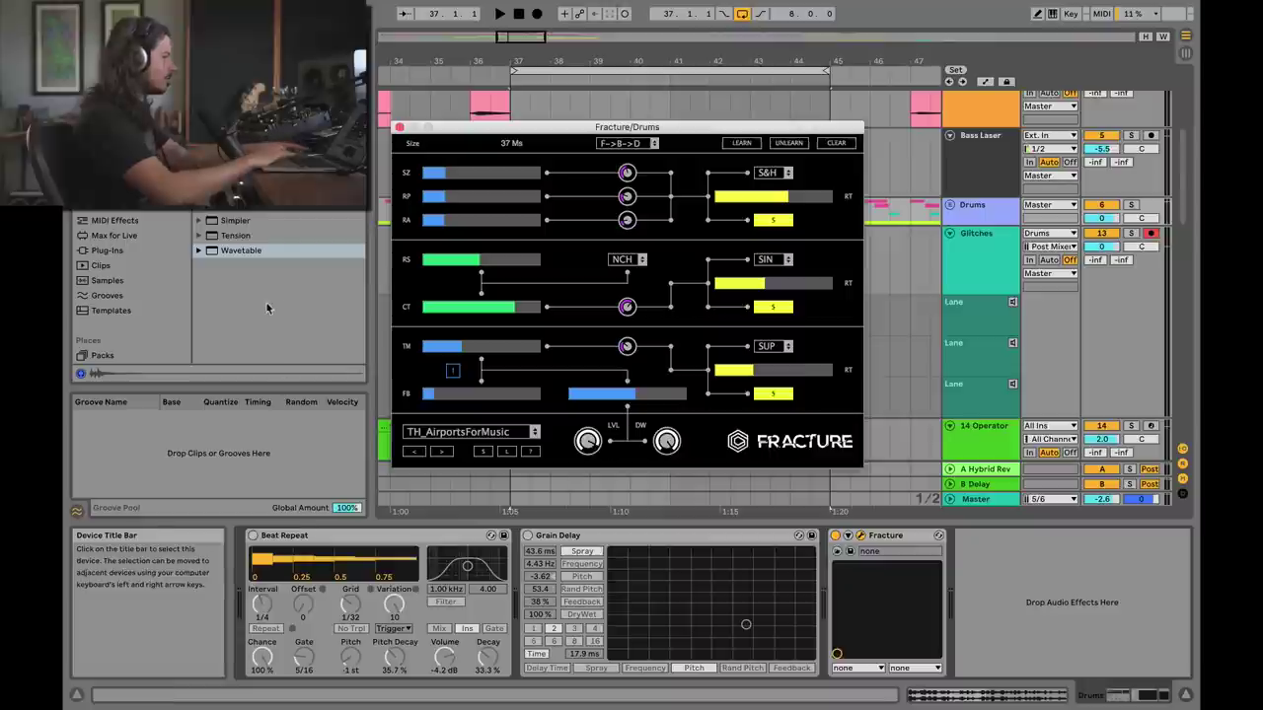
left_click_drag(464, 176, 467, 180)
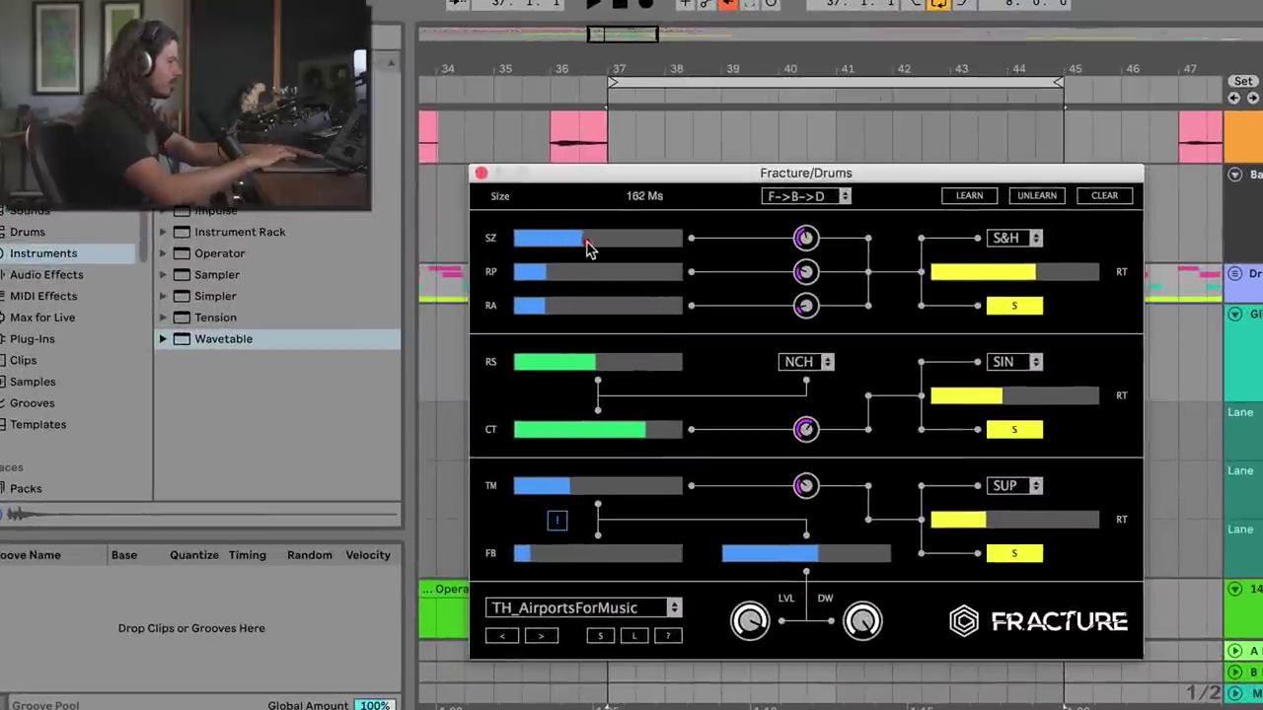
left_click_drag(586, 249, 563, 242)
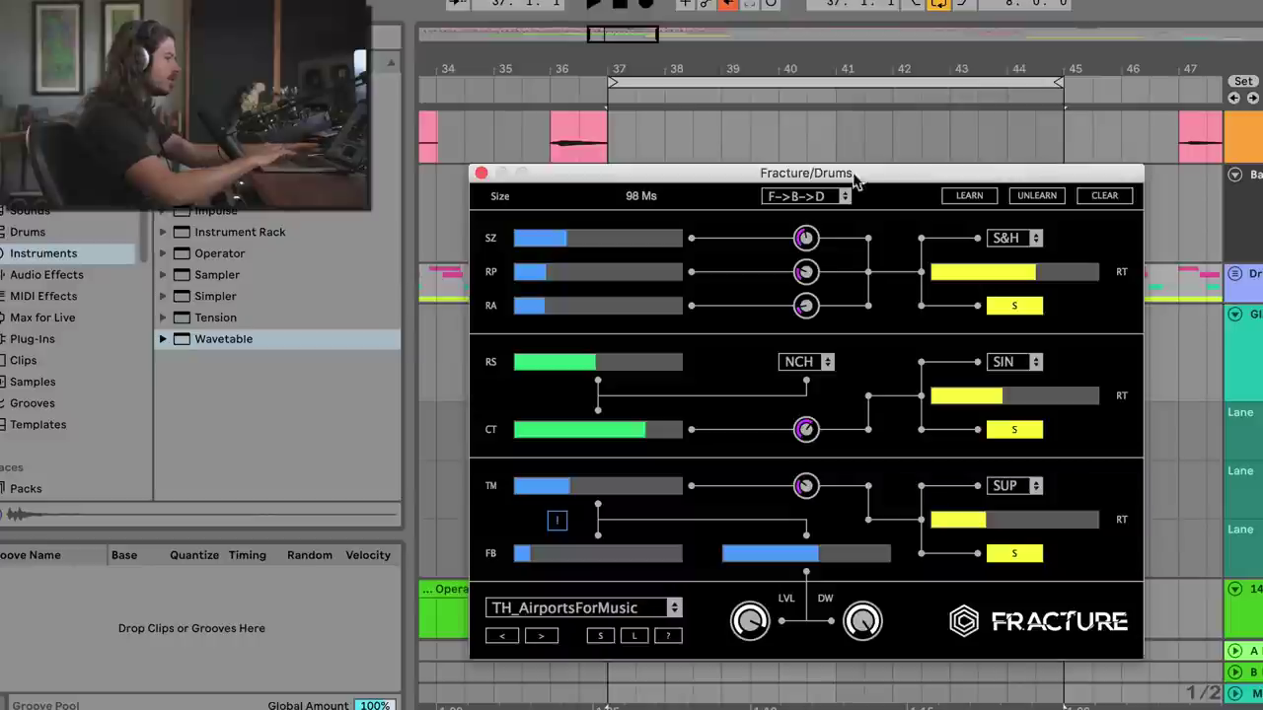
Examine the available processing orders for Fracture's effect sections
left_click(807, 198)
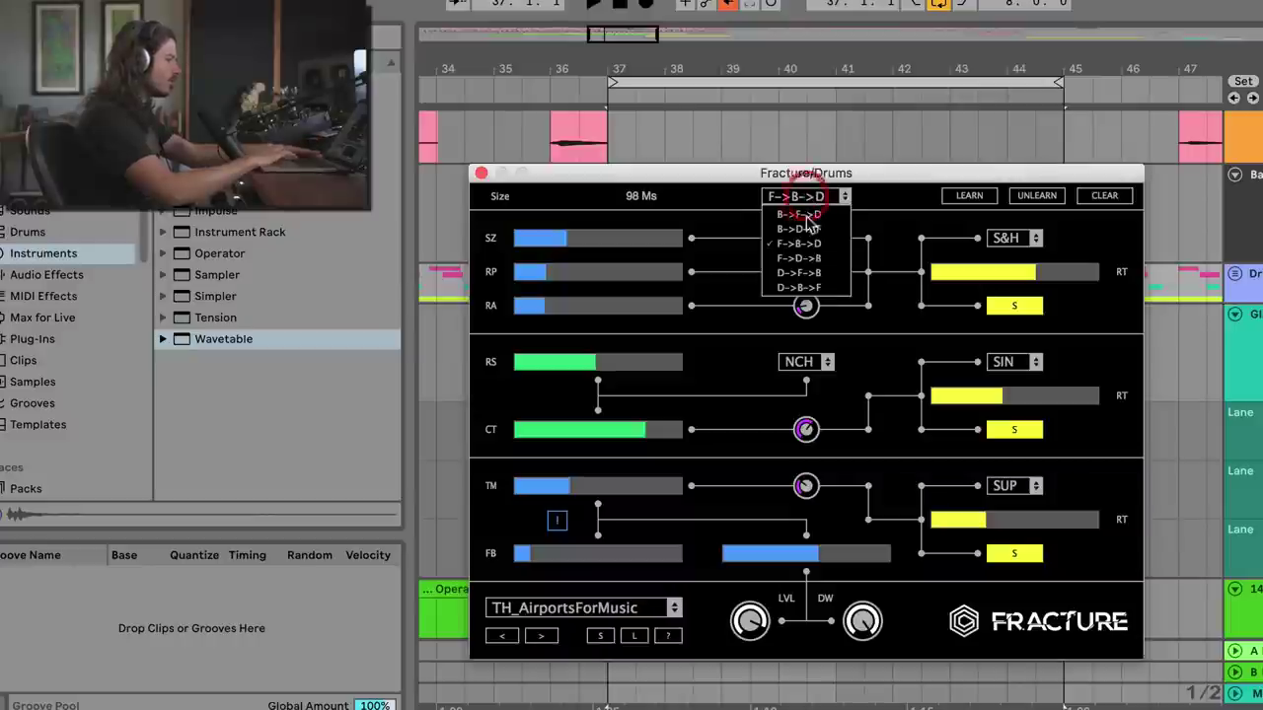
left_click(888, 193)
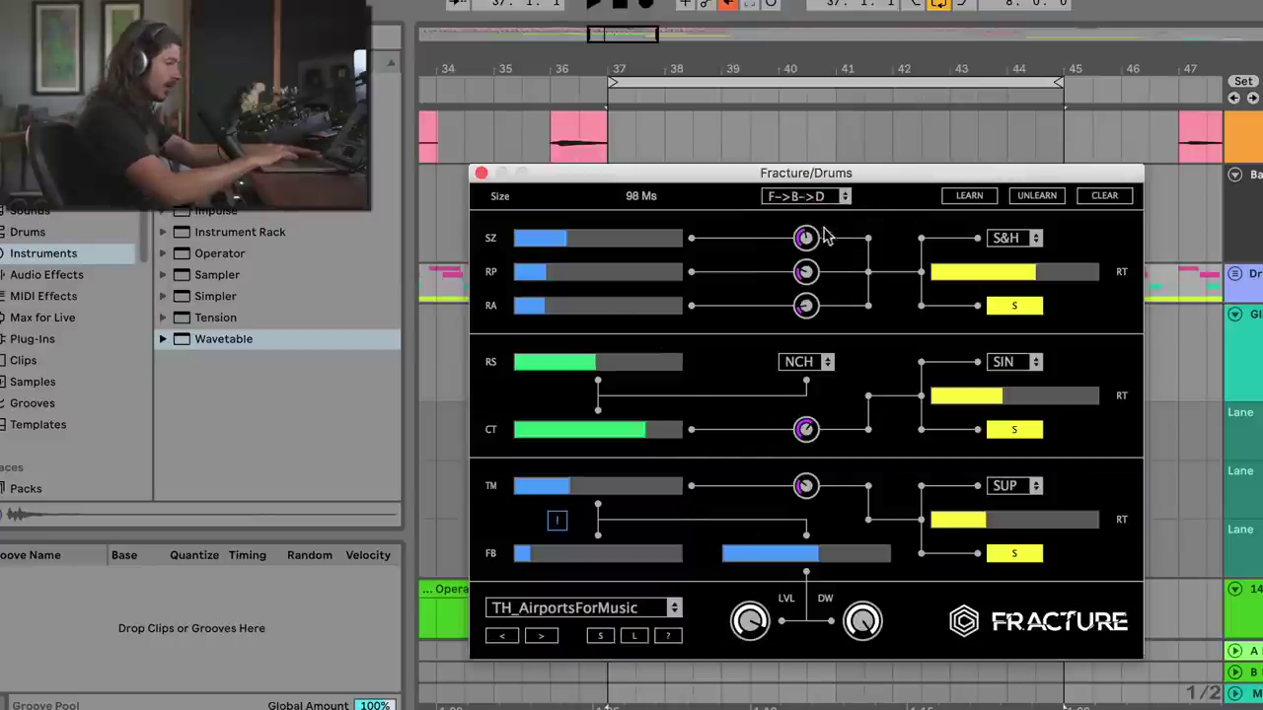
left_click(805, 197)
left_click(885, 183)
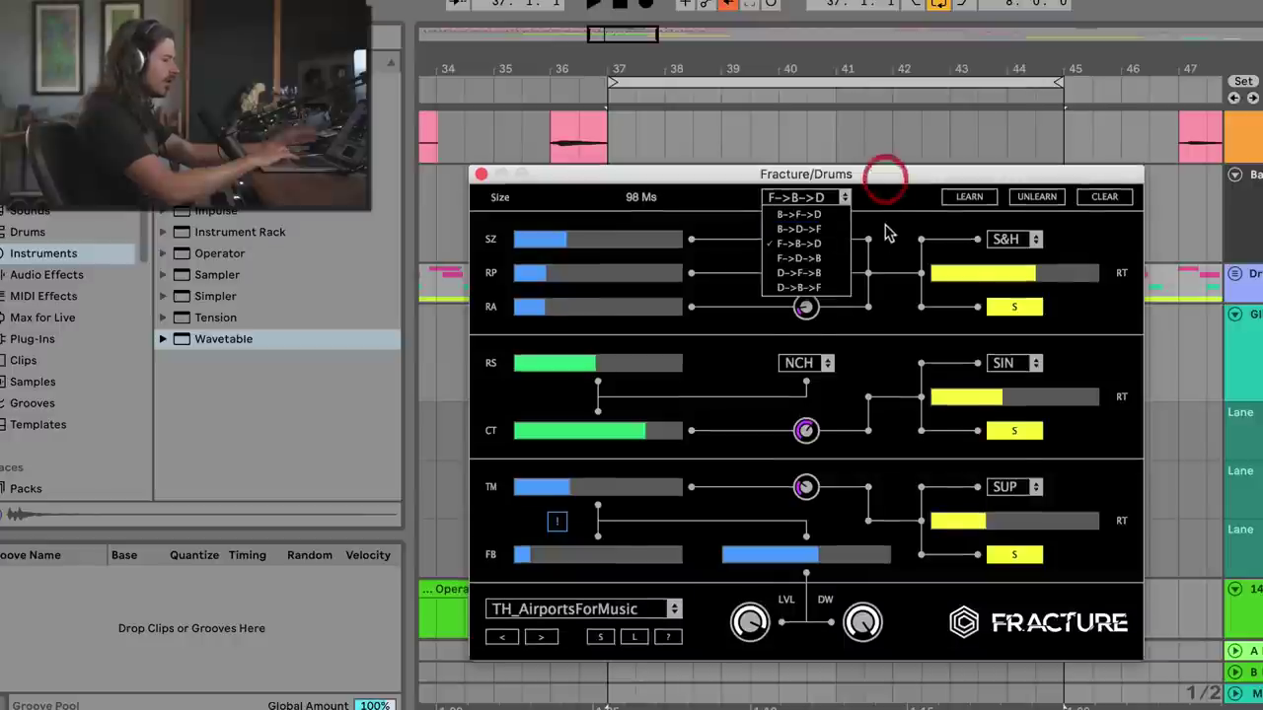
left_click_drag(724, 183, 858, 631)
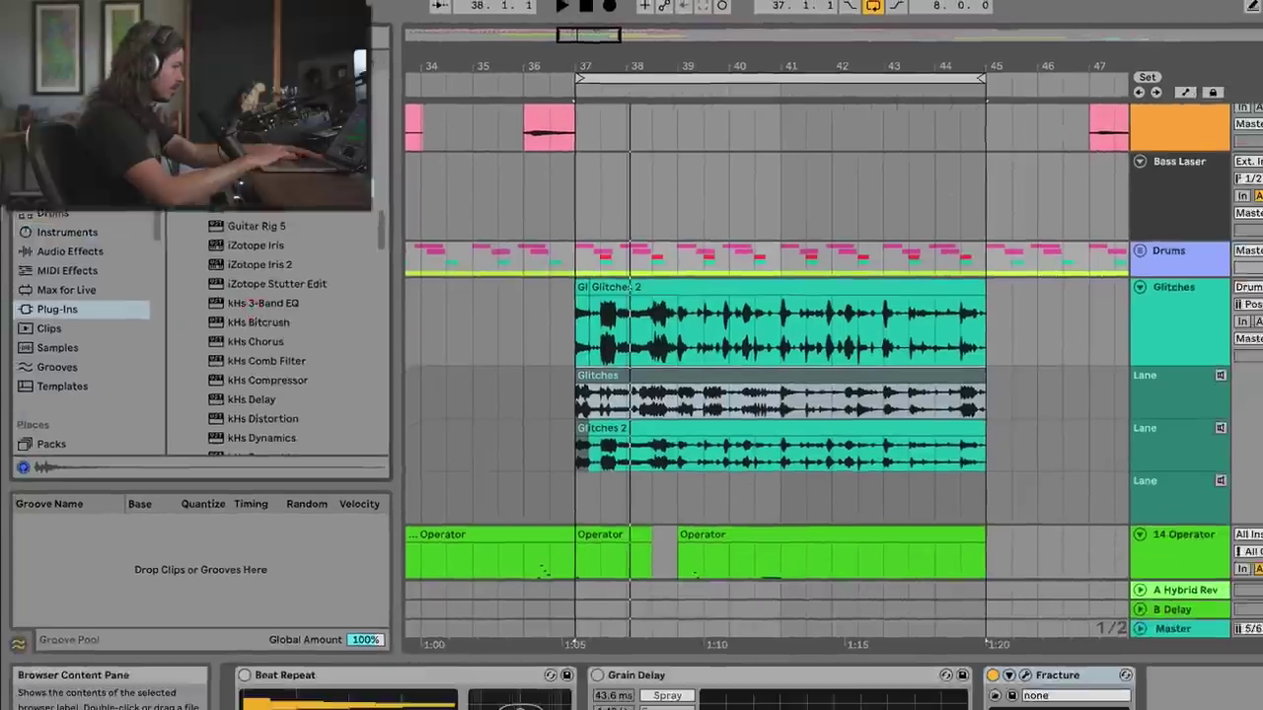
Reopen Fracture's plug-in window clear of the device chain and start recording a new take on the Glitches track
left_click_drag(259, 197, 892, 562)
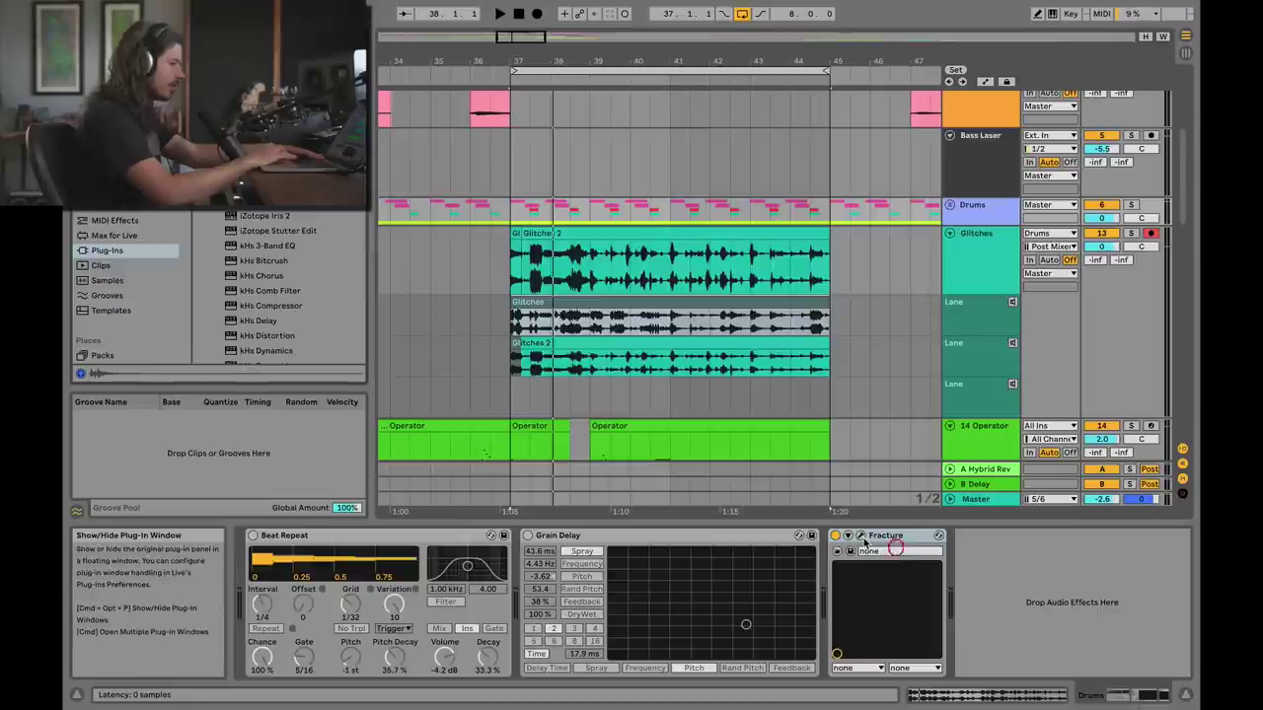
left_click(860, 535)
left_click_drag(509, 134, 523, 252)
left_click(537, 12)
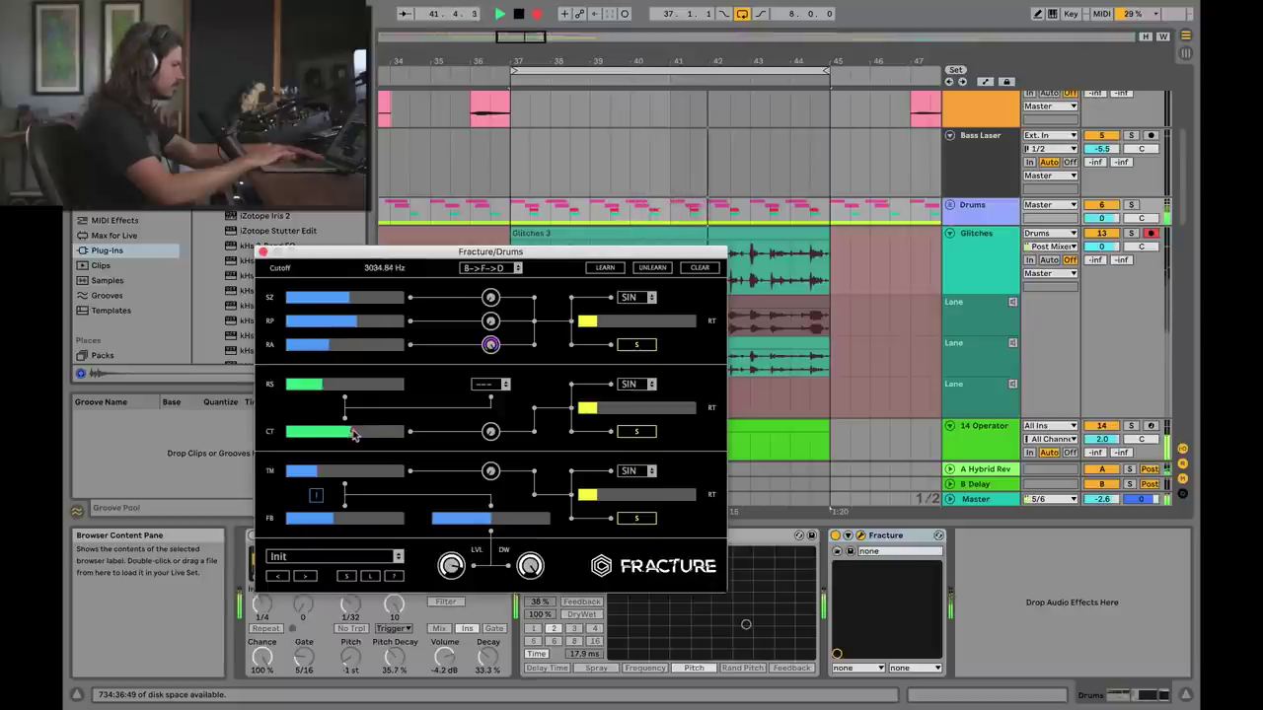
While recording, sync the modulation of Fracture's buffer section and lower the buffer's Size and Repeats to near their minimum
left_click(641, 344)
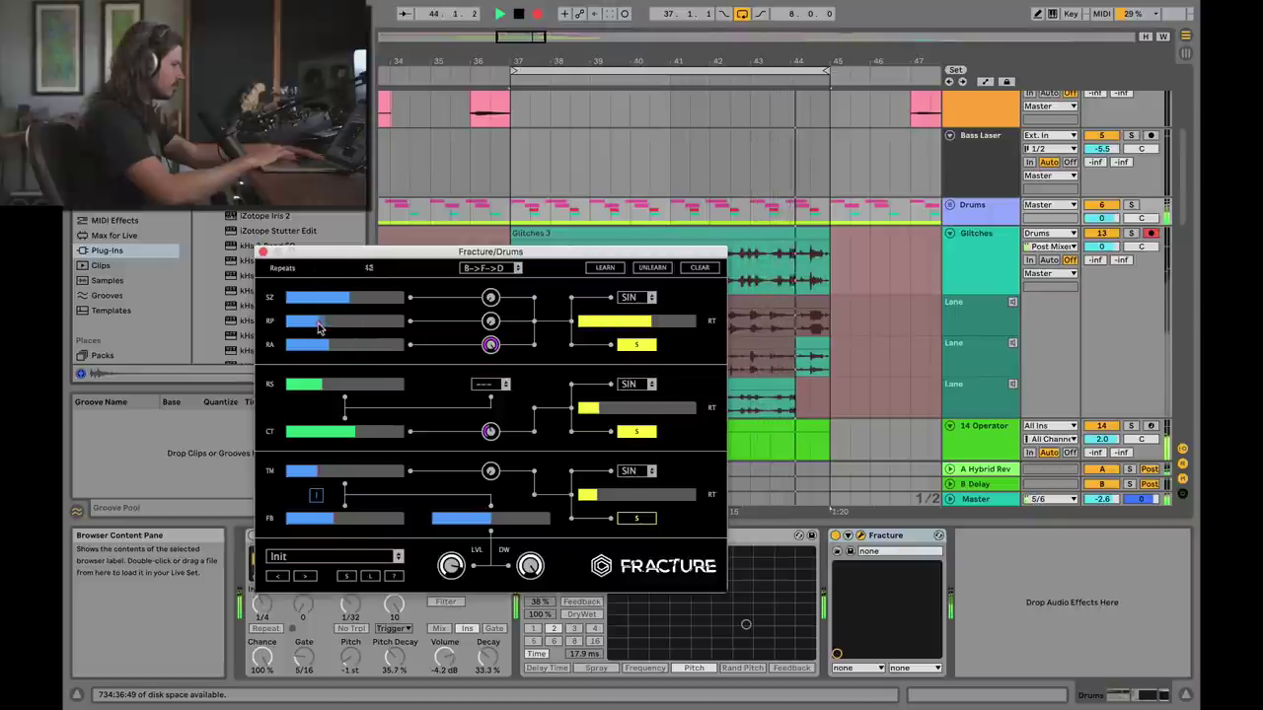
left_click(295, 300)
left_click(291, 324)
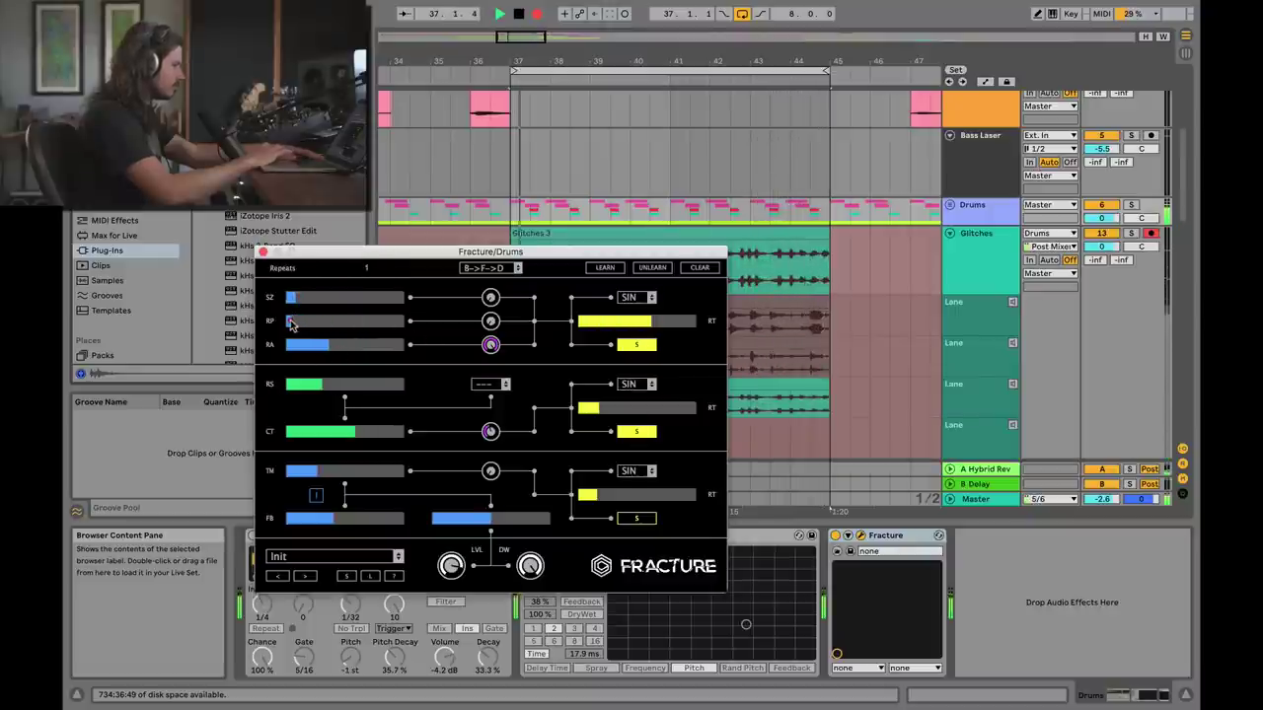
left_click(307, 323)
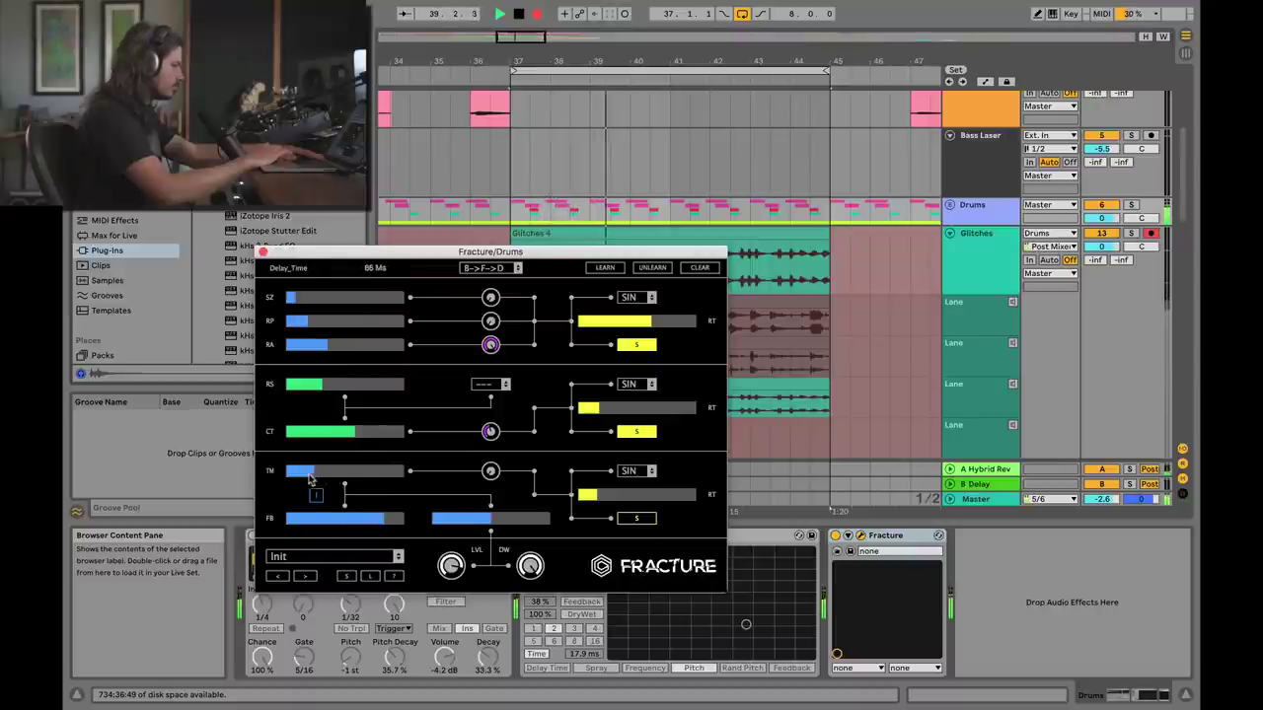
Perform Fracture changes during the fourth take: Size 153 ms, Ratio 1.14, a higher filter resonance and Cutoff 5807.29 Hz
left_click(339, 321)
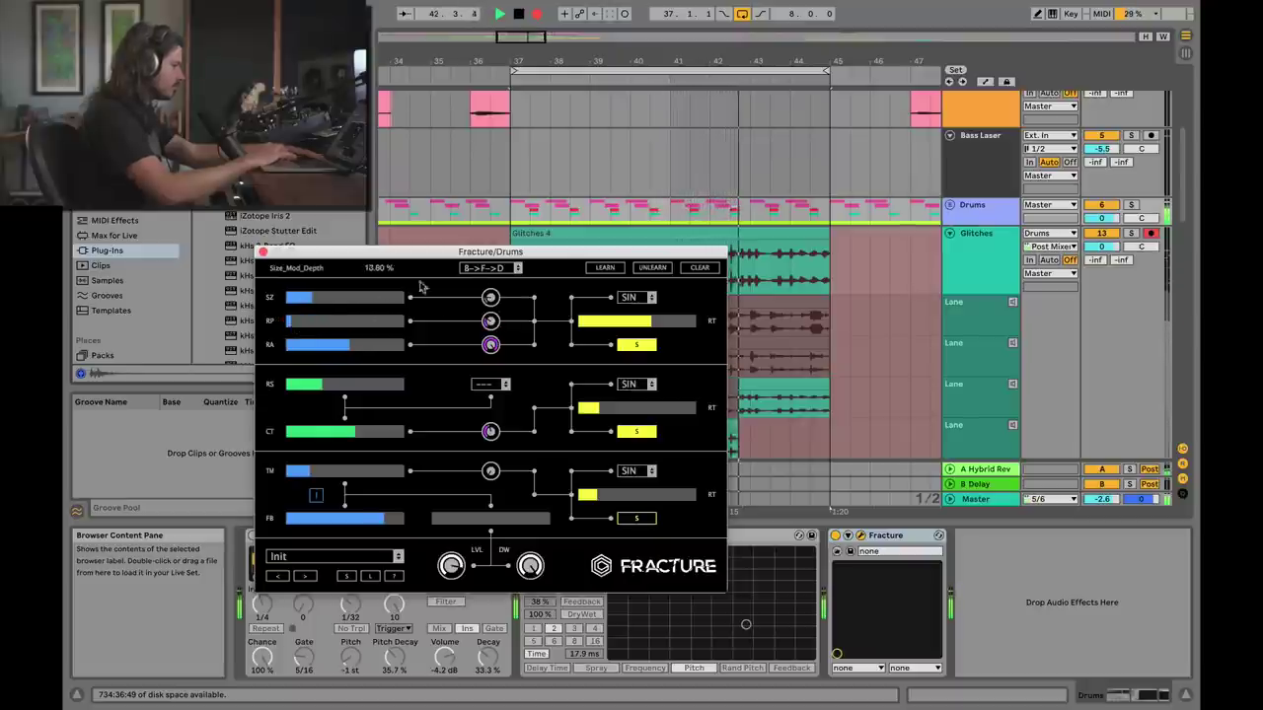
left_click(332, 302)
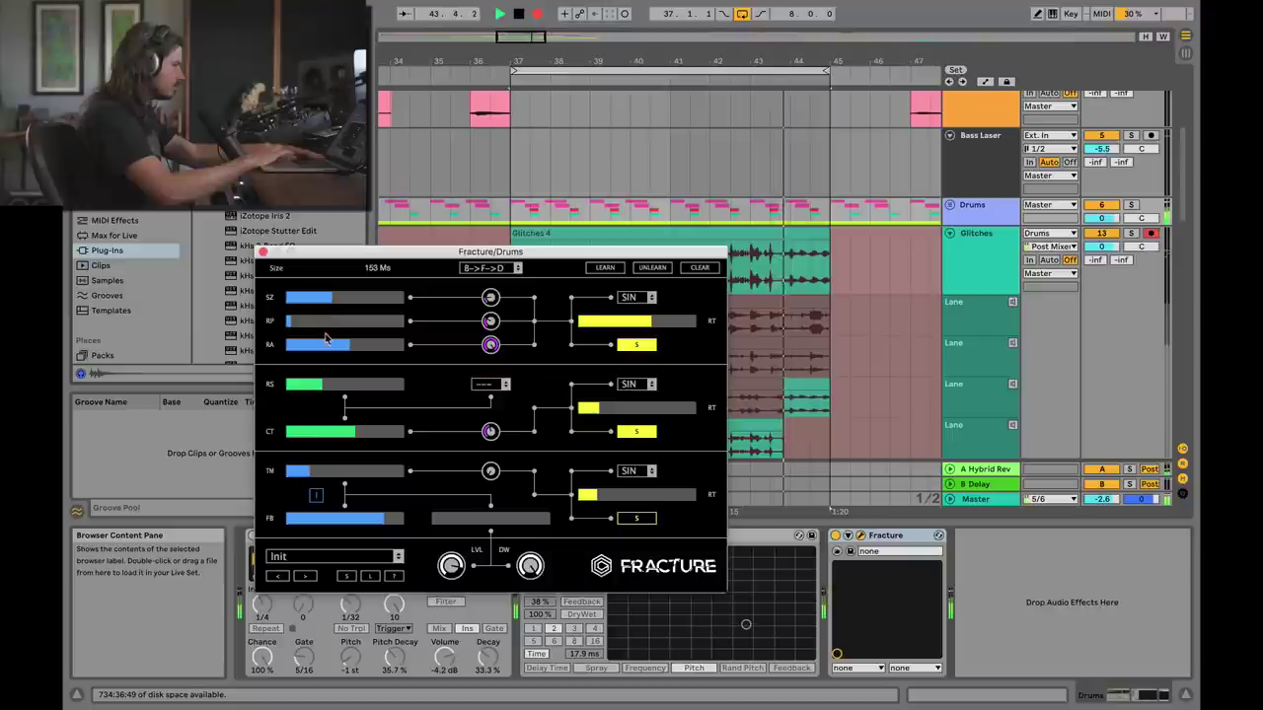
left_click(379, 345)
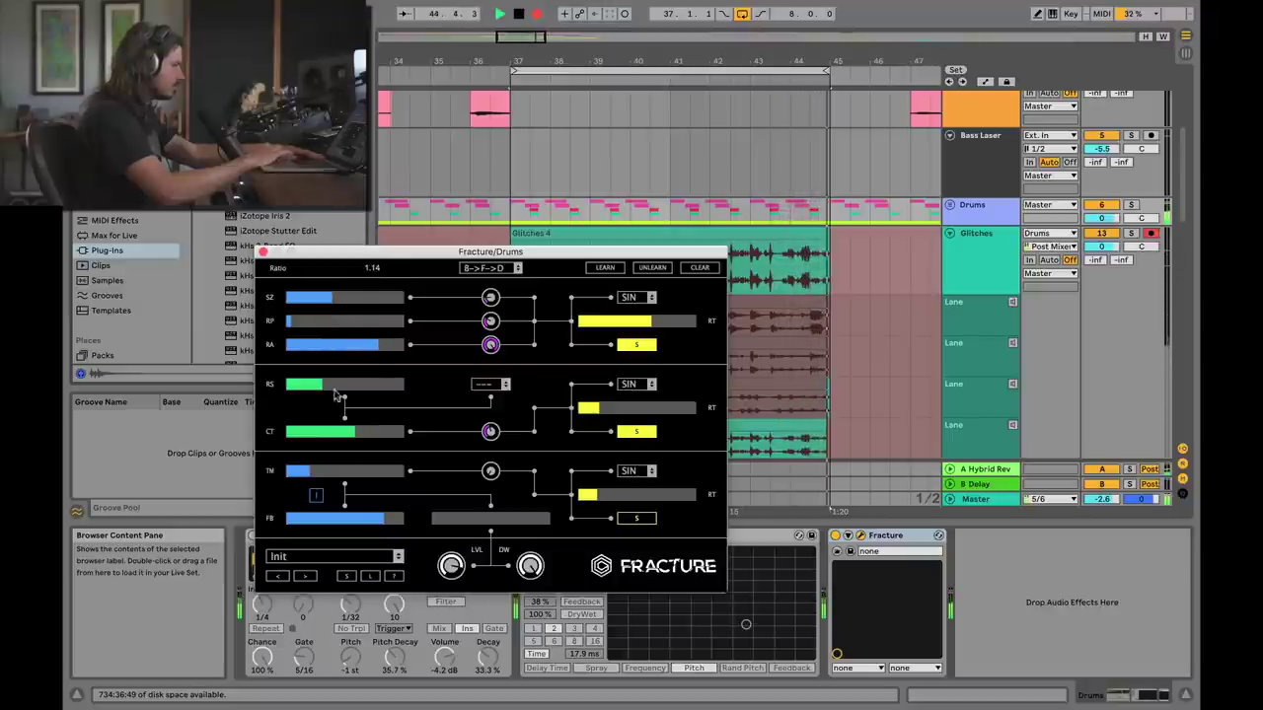
left_click_drag(333, 389, 367, 419)
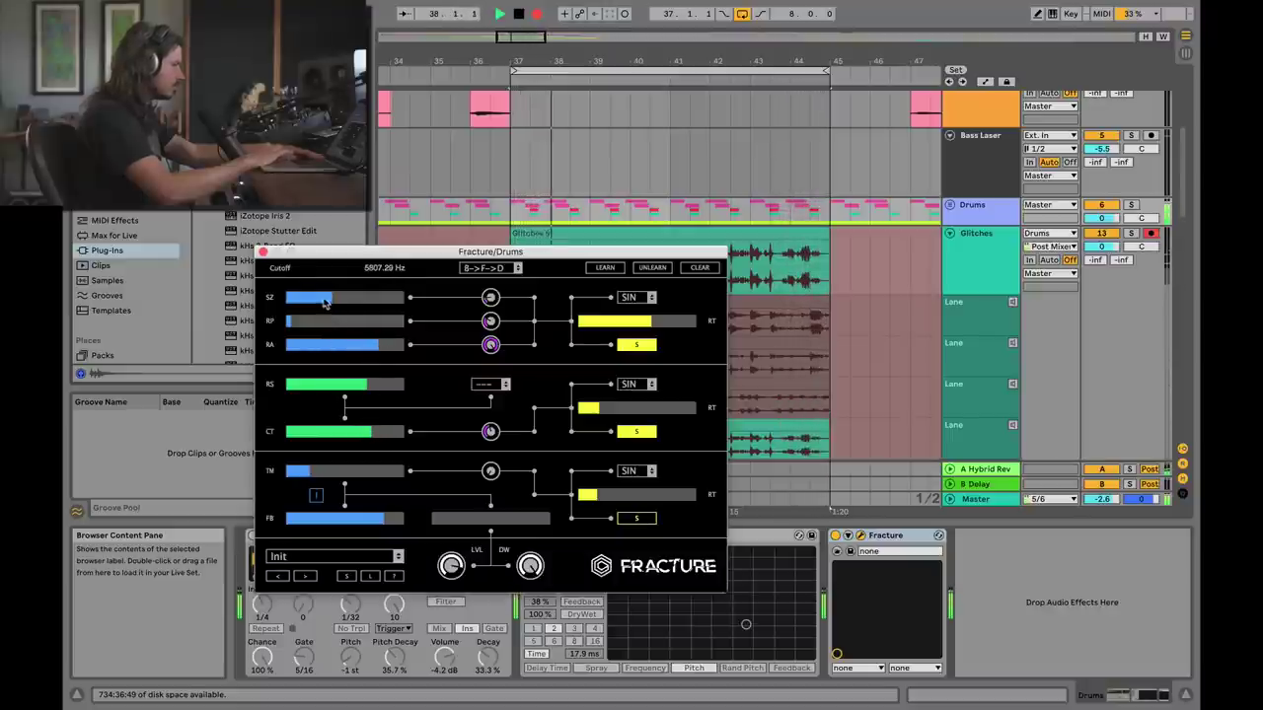
Finish the fifth take with Fracture's buffer modulation shape on S&H and Size at 45 ms, and stop recording
left_click_drag(305, 303, 302, 303)
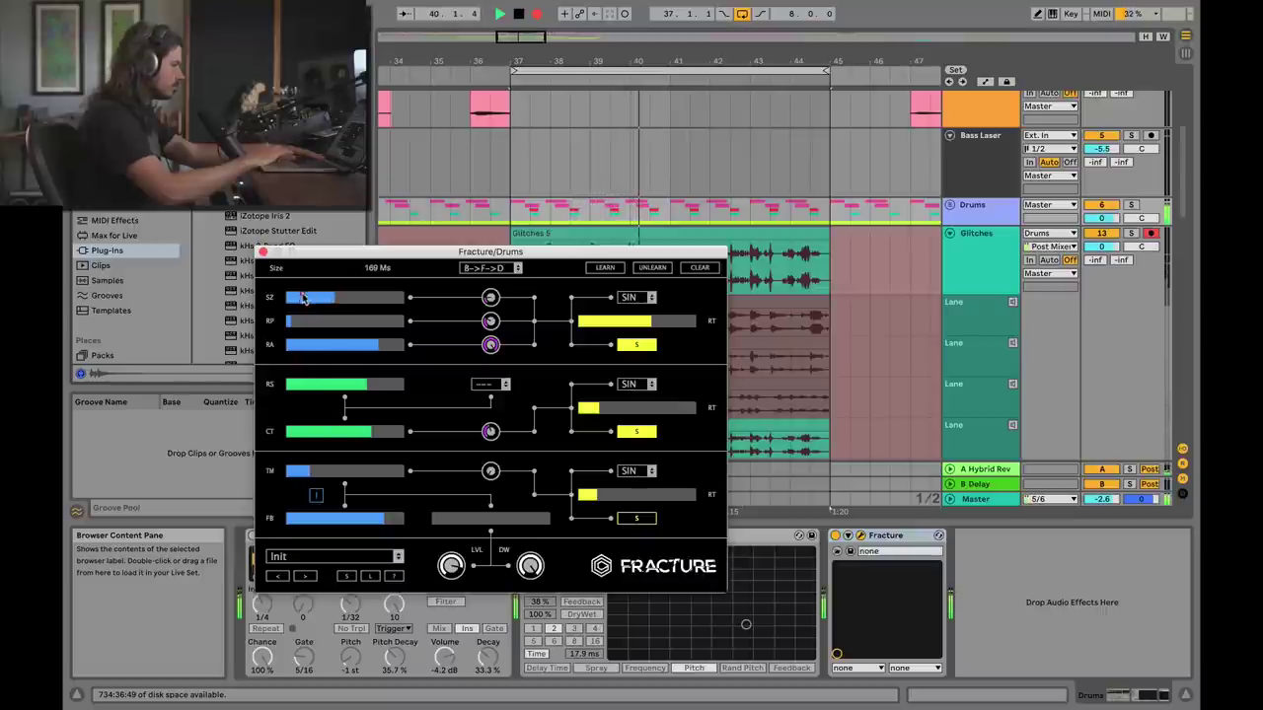
left_click(637, 298)
left_click(637, 366)
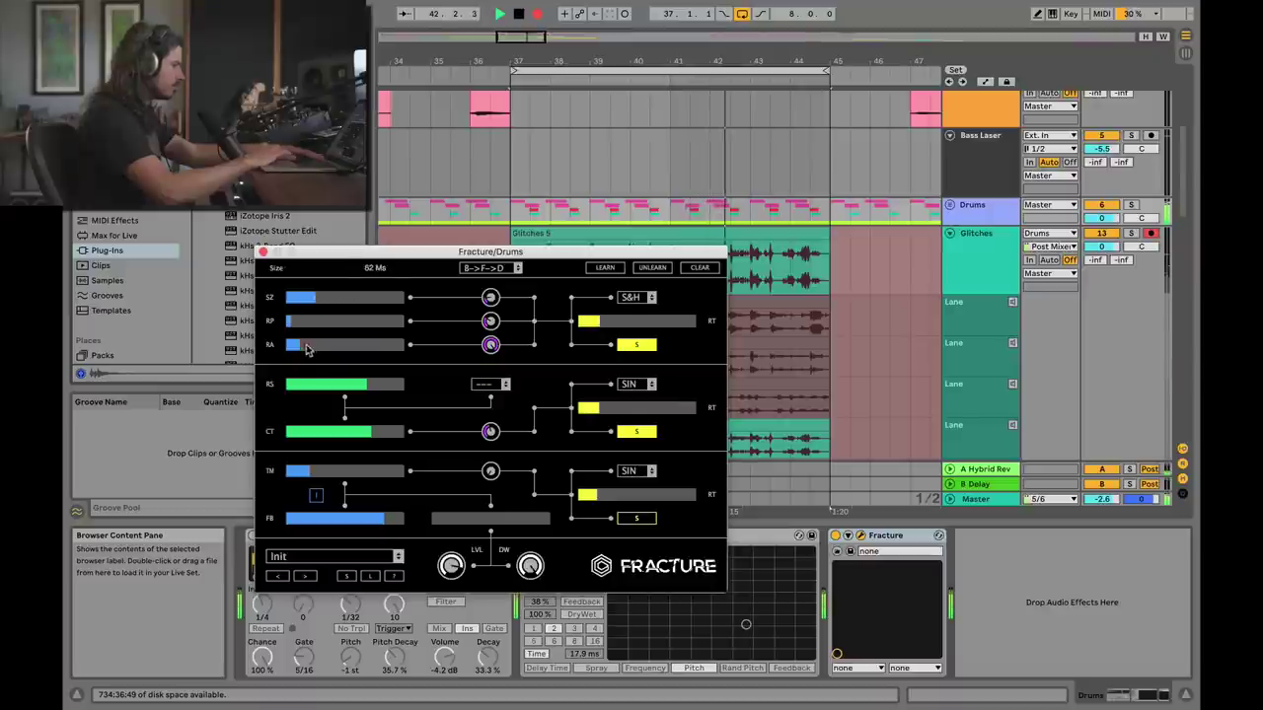
left_click_drag(312, 349, 311, 301)
left_click(292, 299)
key("space")
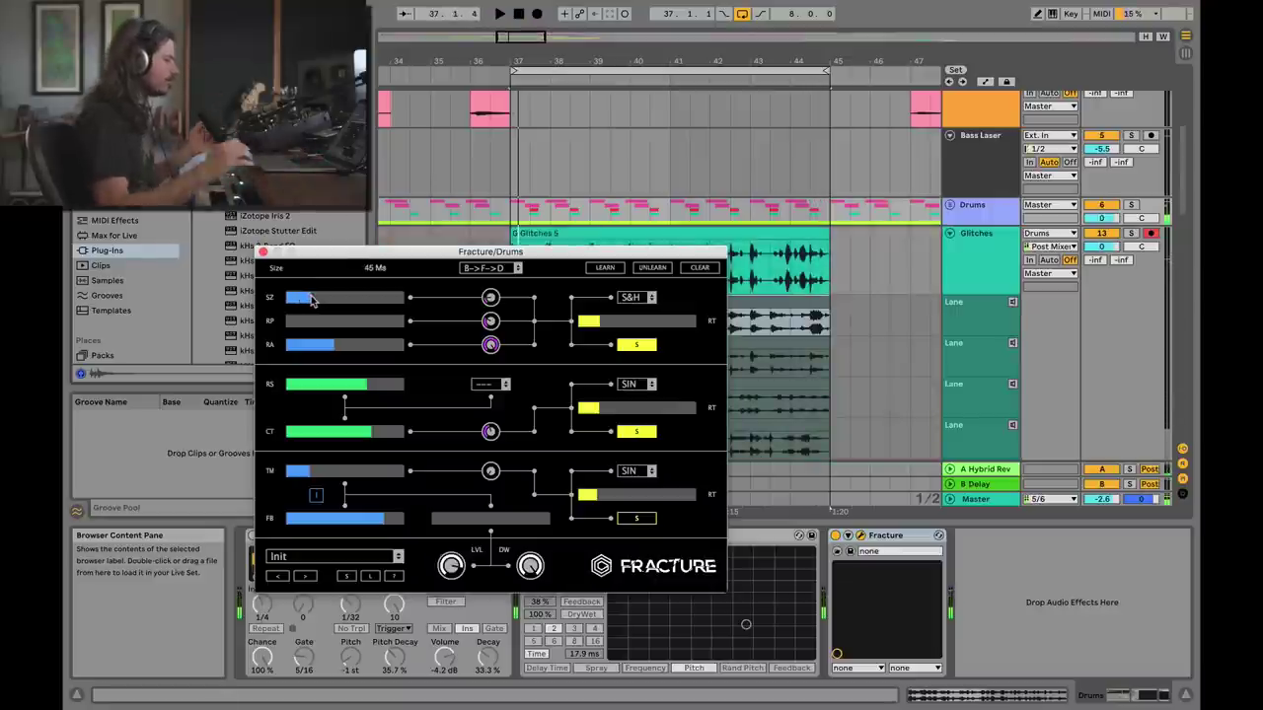
Close Fracture's plug-in window and turn Fracture off on the Drums group
left_click(261, 254)
scroll(603, 210, "down", 3)
scroll(603, 210, "up", 1)
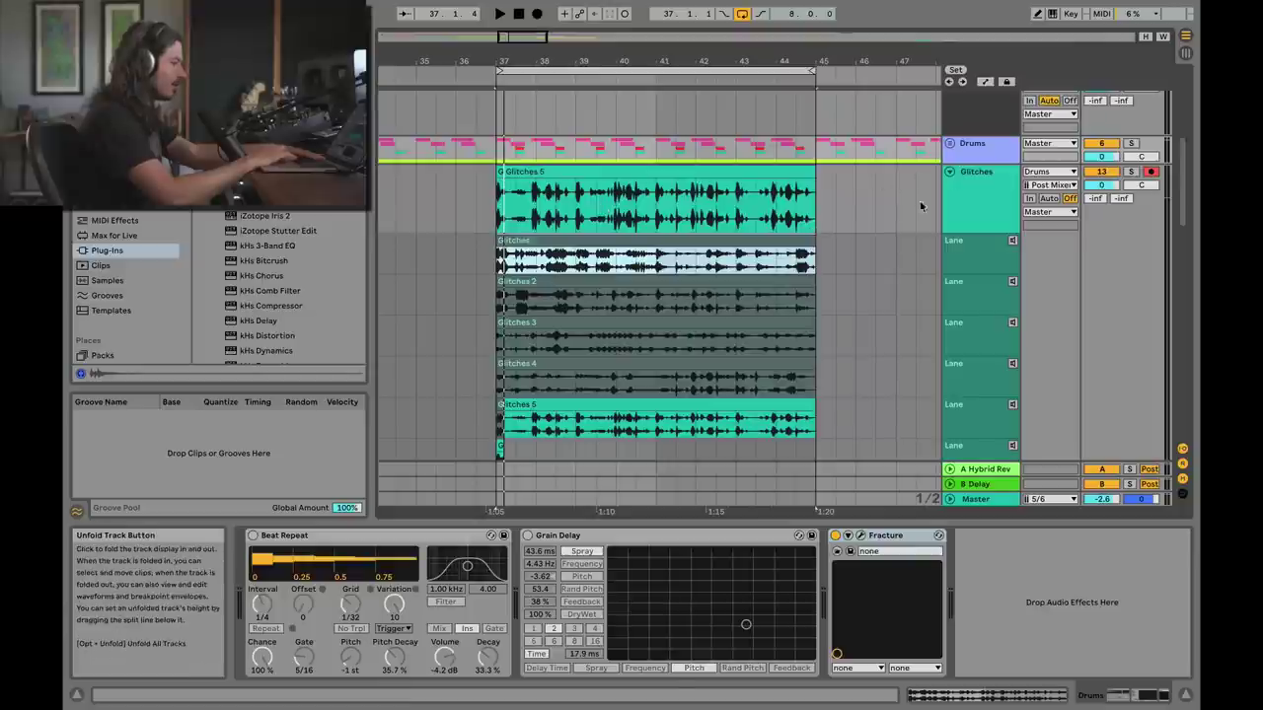
scroll(768, 289, "down", 2)
left_click(835, 536)
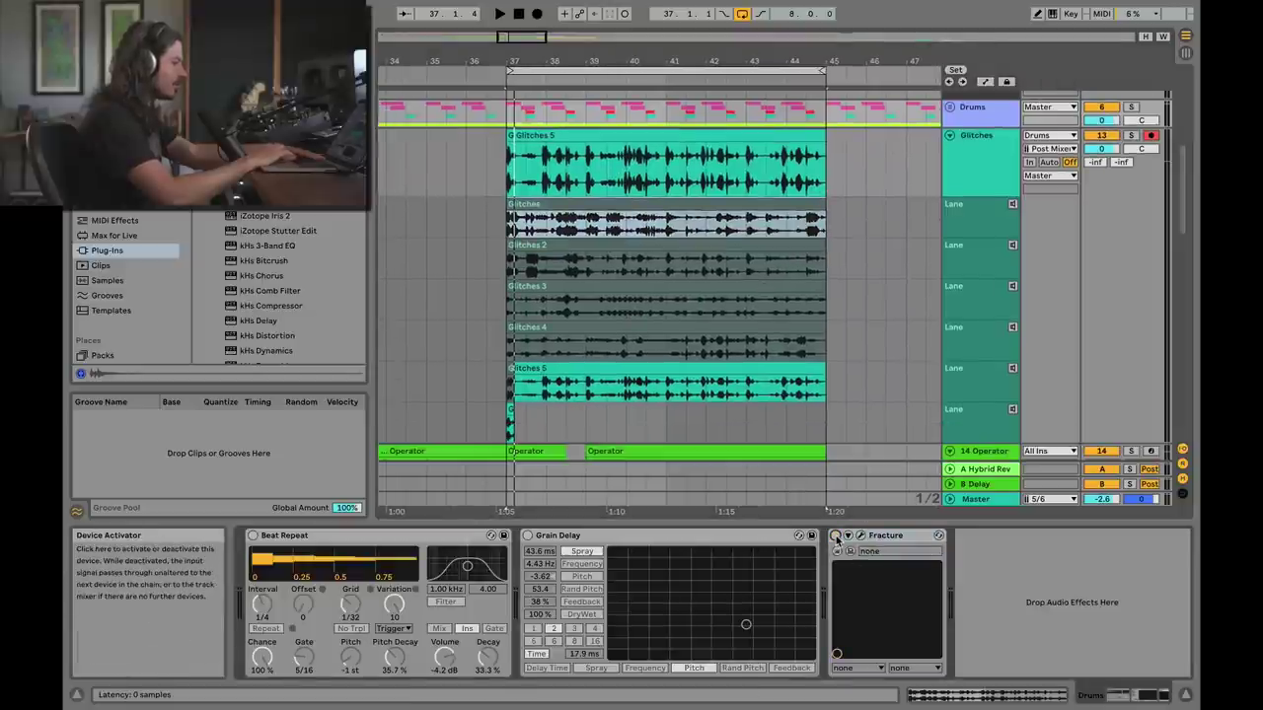
left_click(977, 107)
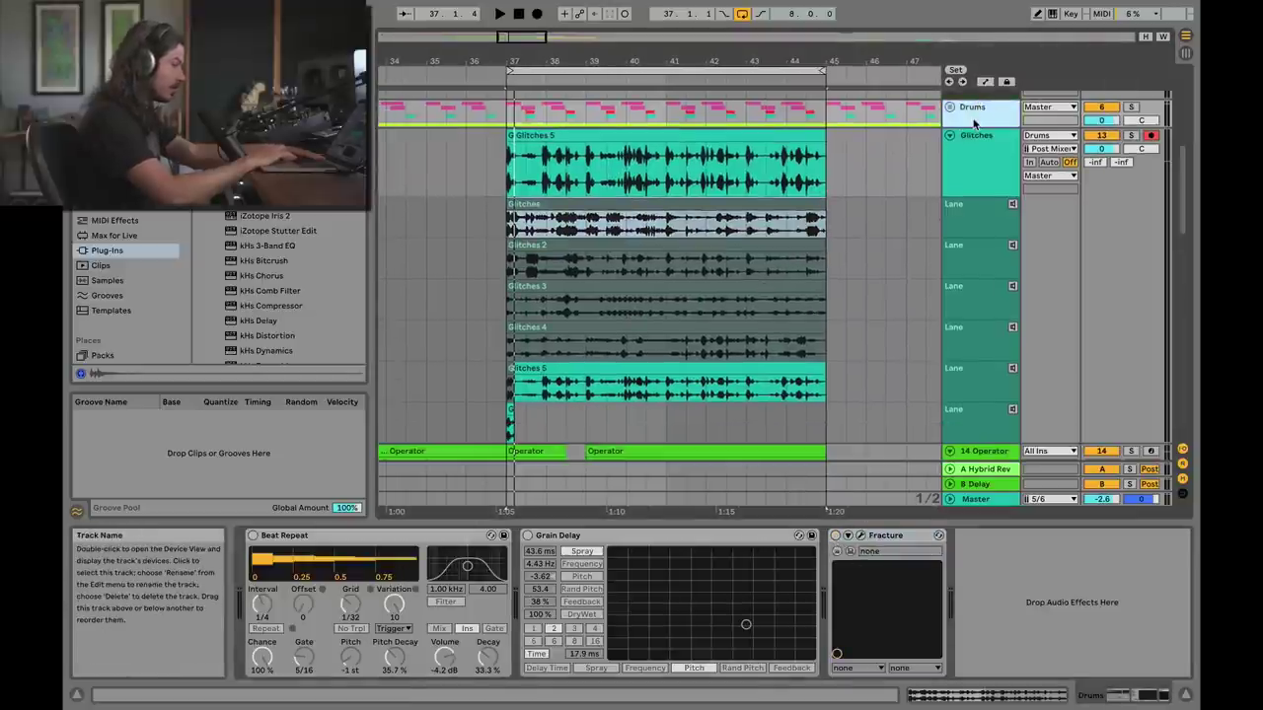
Comp half-bar sections into the Glitches track: Glitches 3 from 37.3.1, Glitches 2 from 38.3.1 and the first Glitches take from 39.3.1
scroll(881, 226, "up", 1)
scroll(881, 226, "right", 1)
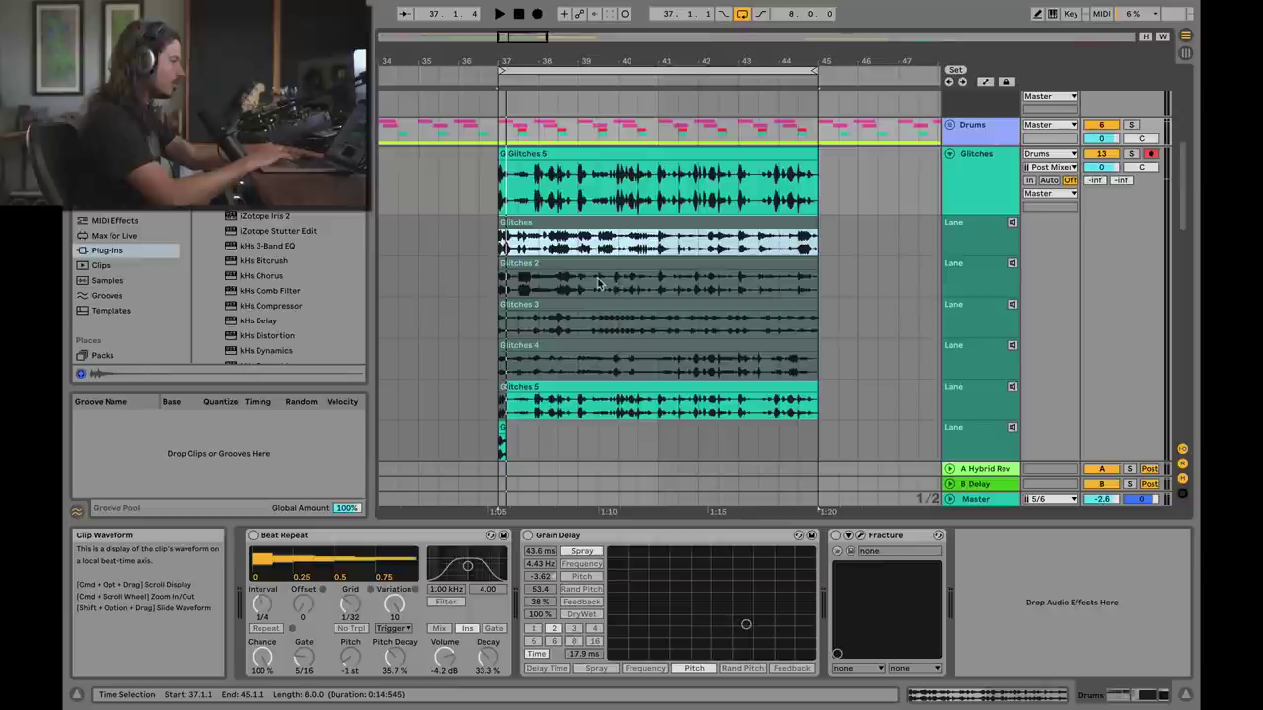
left_click_drag(593, 61, 563, 105)
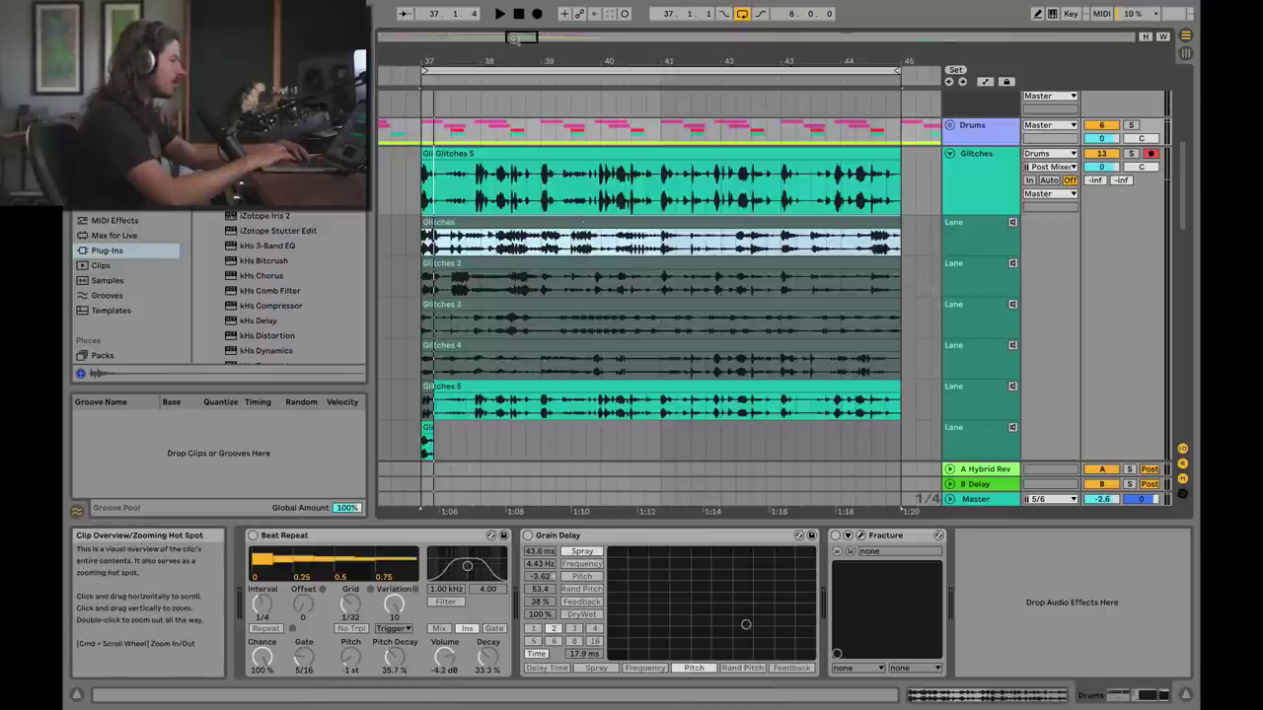
mouse_move(520, 60)
left_mouse_down()
mouse_move(504, 53)
mouse_move(505, 32)
mouse_move(550, 31)
mouse_move(520, 45)
left_mouse_up()
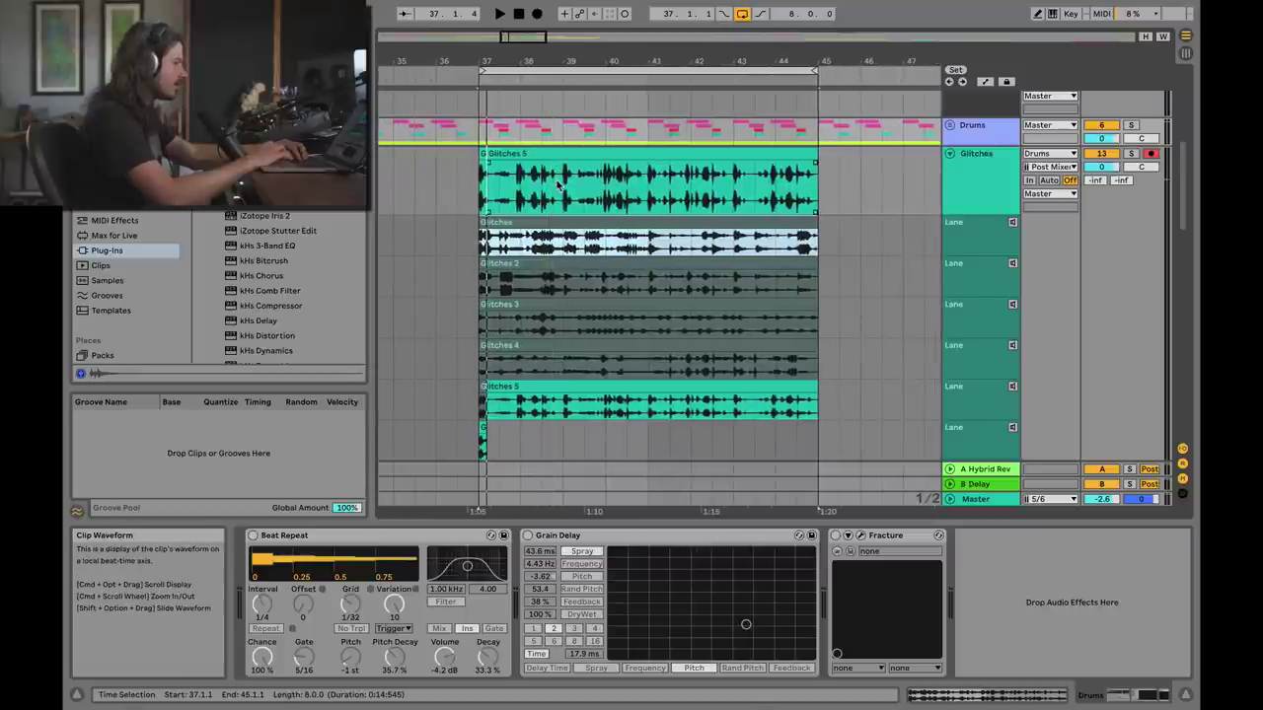
left_click(953, 183)
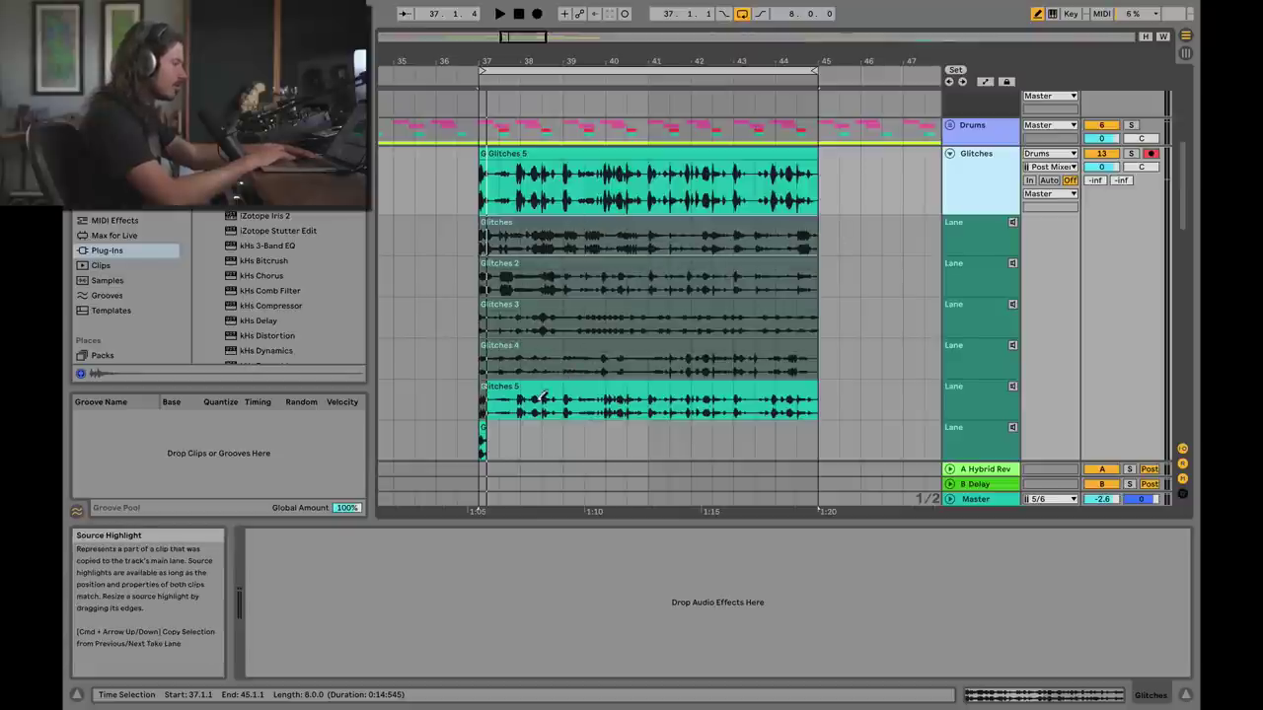
left_click(524, 277)
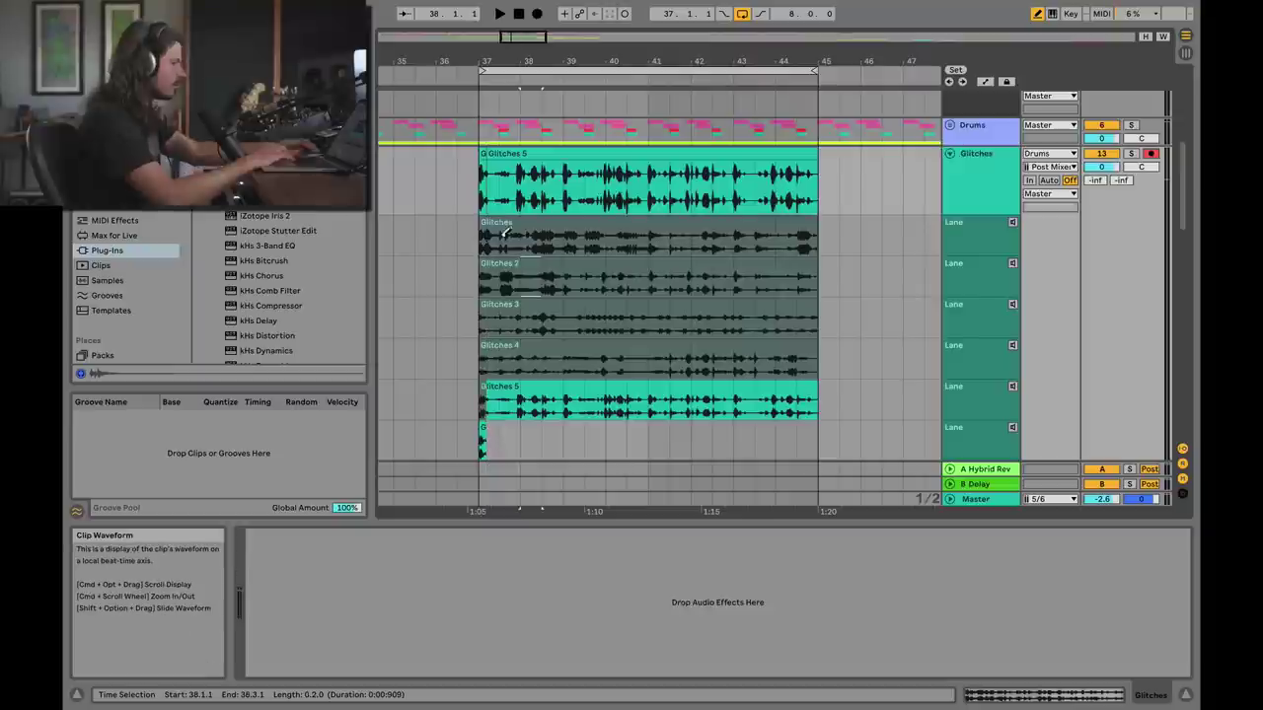
left_click(507, 321)
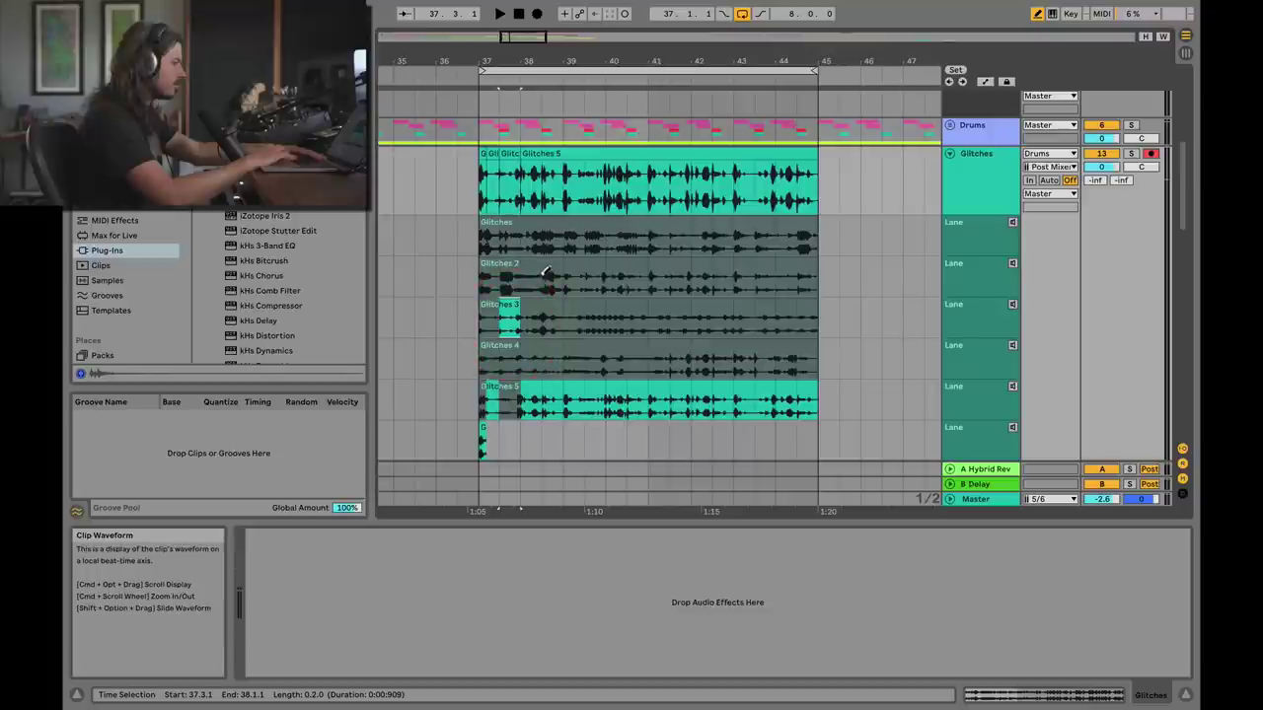
left_click_drag(544, 272, 565, 274)
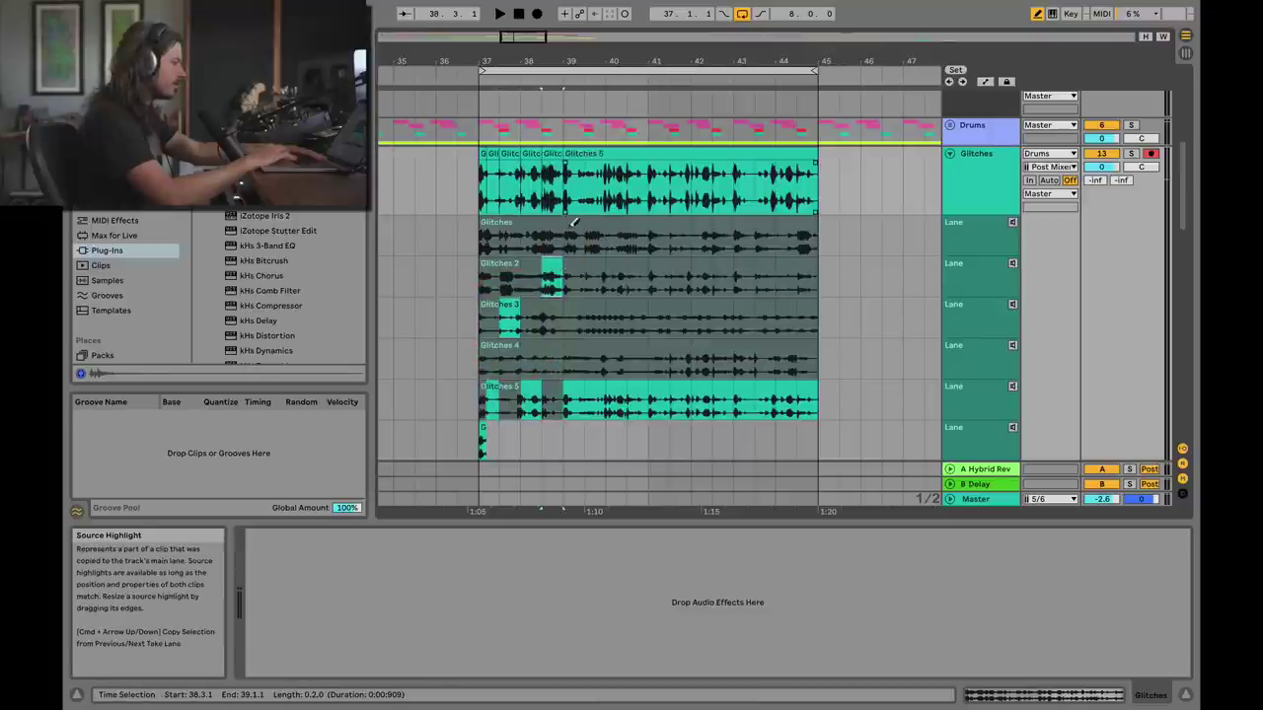
left_click(589, 238)
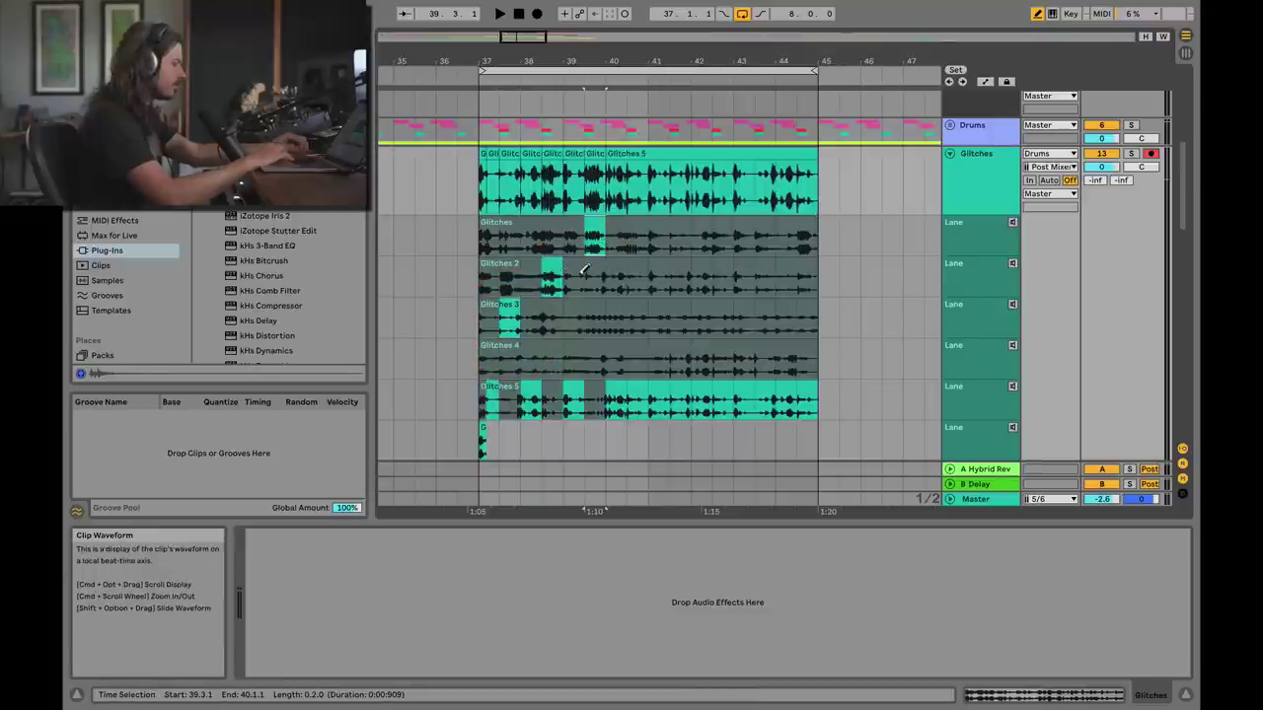
Play the looped section and comp half bars from Glitches 4 at 39.1.1, Glitches 2 at 40.1.1 and Glitches 4 at 40.3.1
left_click(516, 70)
key("space")
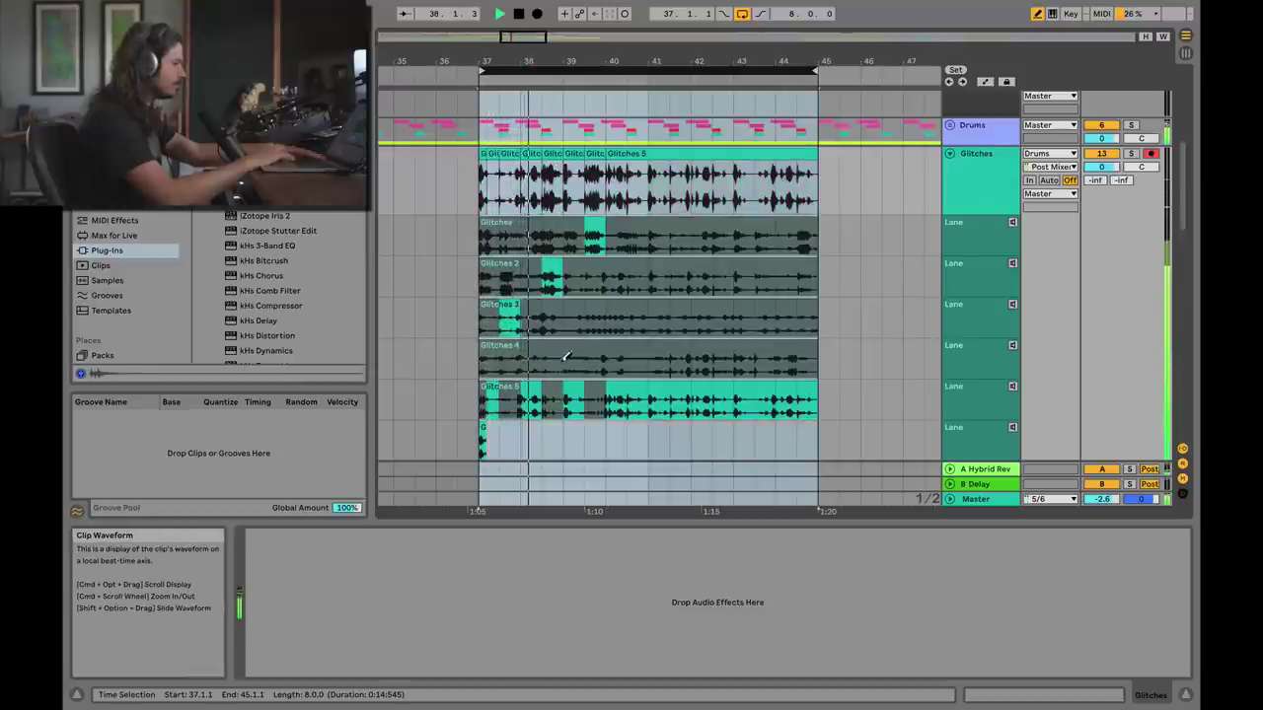
left_click(577, 346)
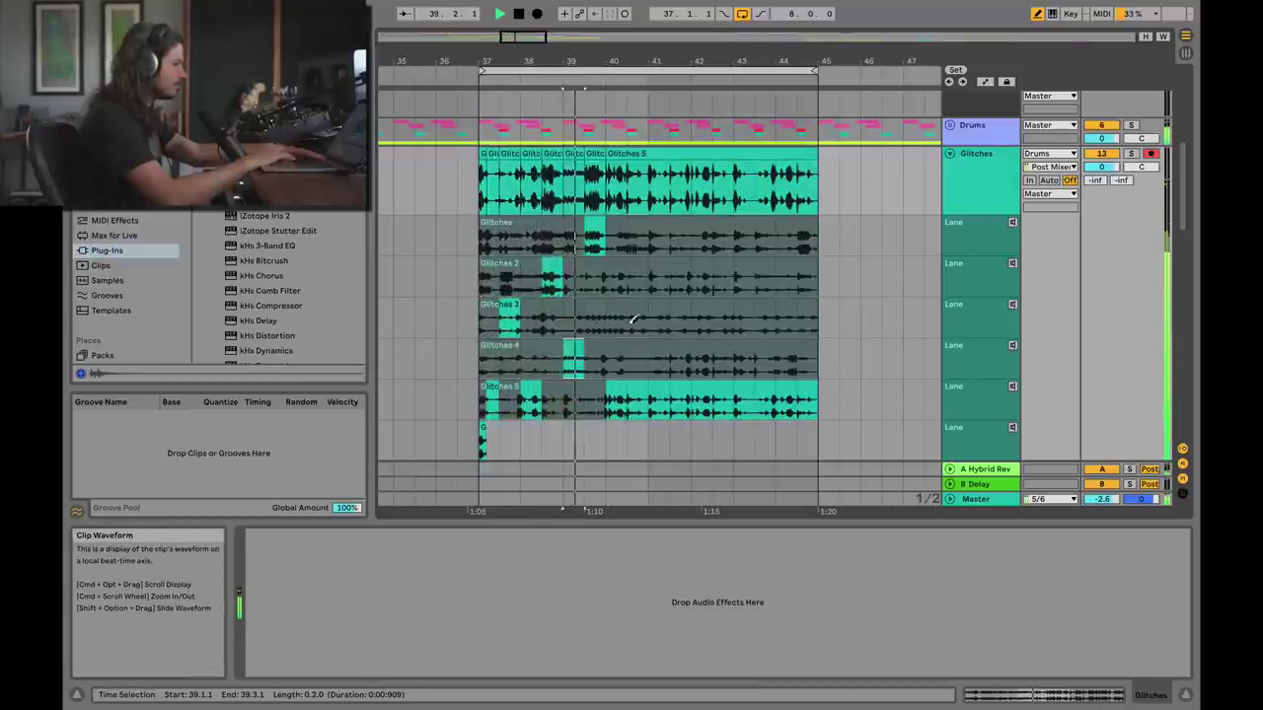
left_click(615, 281)
left_click(636, 360)
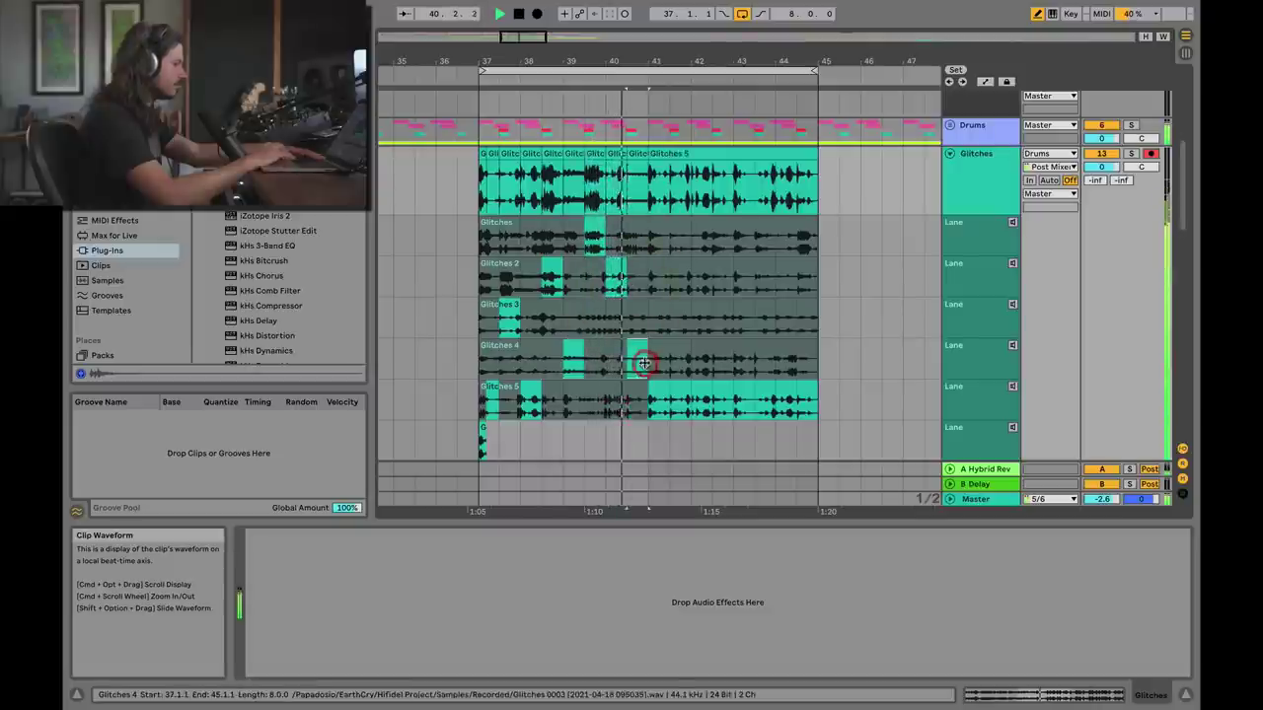
Comp consecutive half bars from 41.1.1 to 44.1.1, using takes 3, 2, 1, 2, 1 and 3 in that order
left_click(659, 321)
left_click(679, 279)
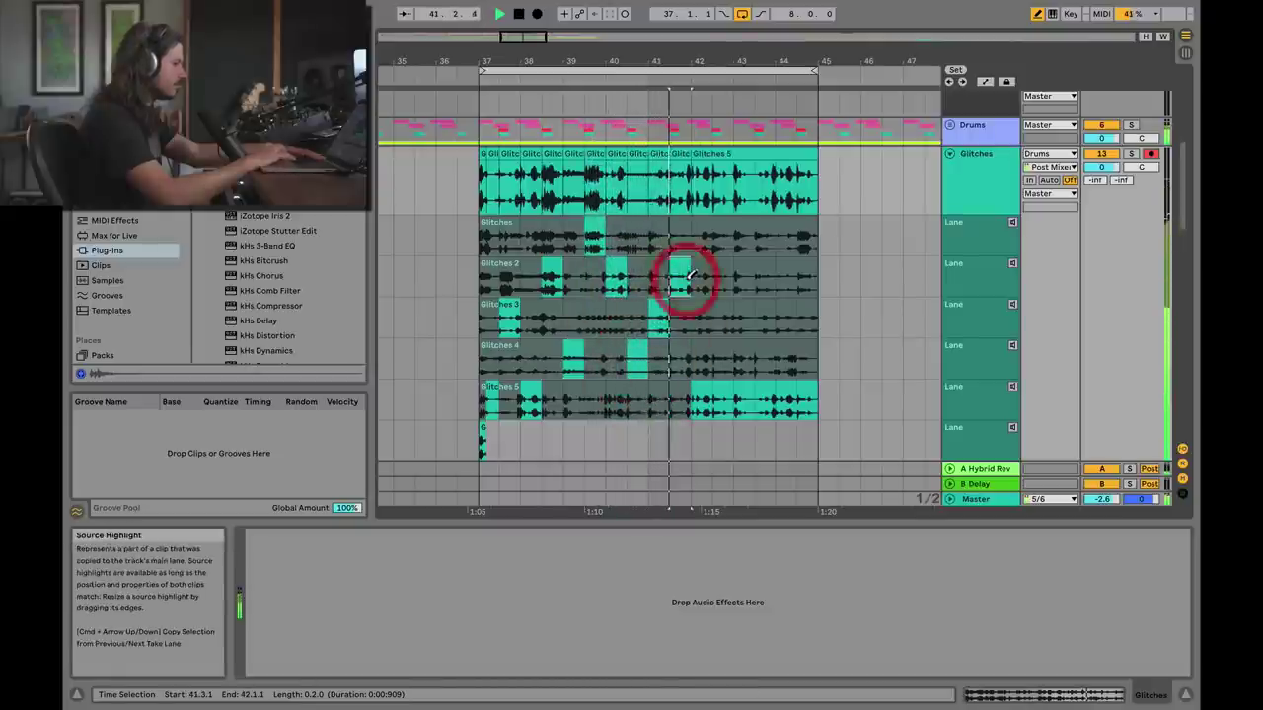
left_click(702, 238)
left_click(723, 280)
left_click(745, 238)
left_click(765, 328)
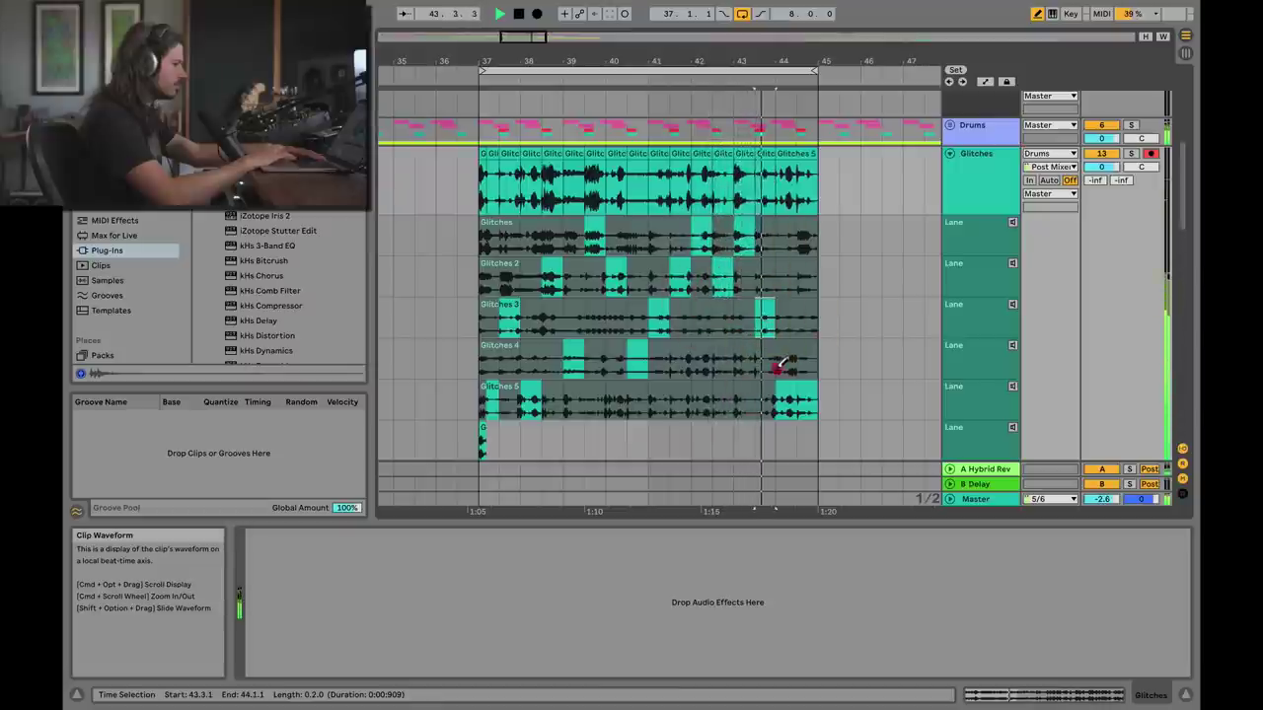
Complete the comp with Glitches 4 from 44.1.1 to 44.3.1 and Glitches 5 up to bar 45, and stop playback
left_click(787, 363)
left_click(807, 397)
left_click(807, 389)
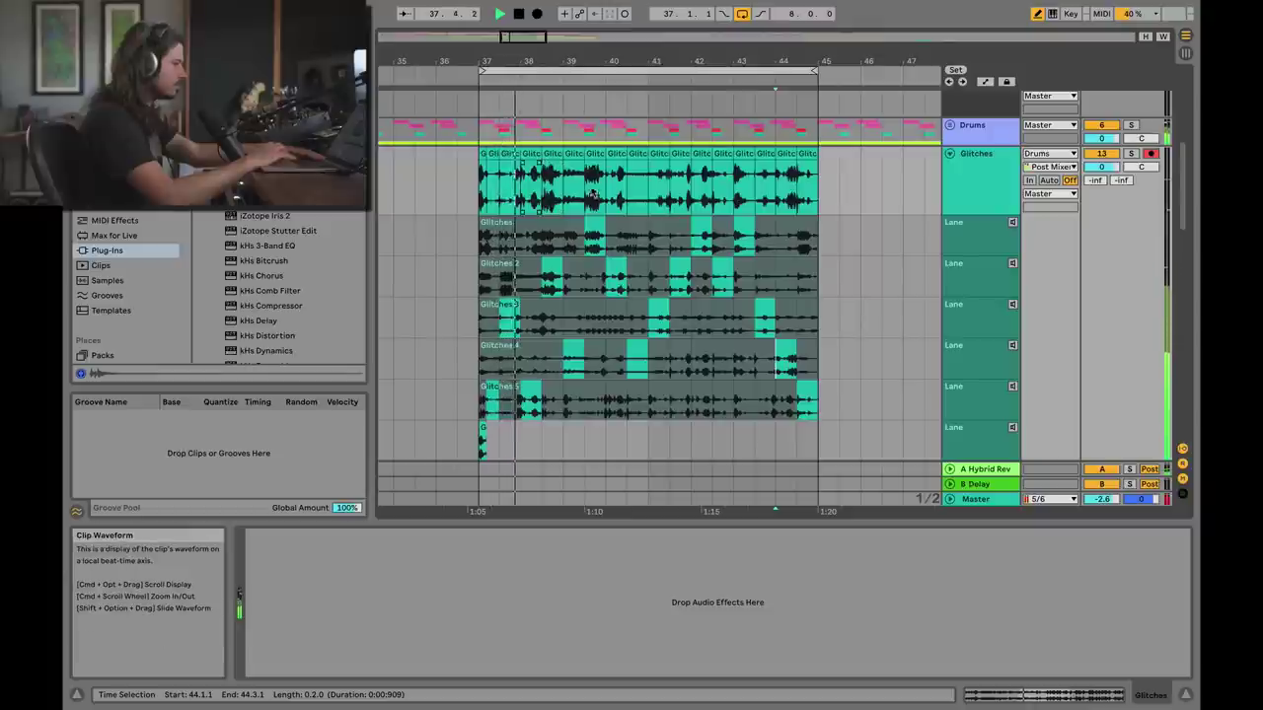
key("space")
left_click(503, 308)
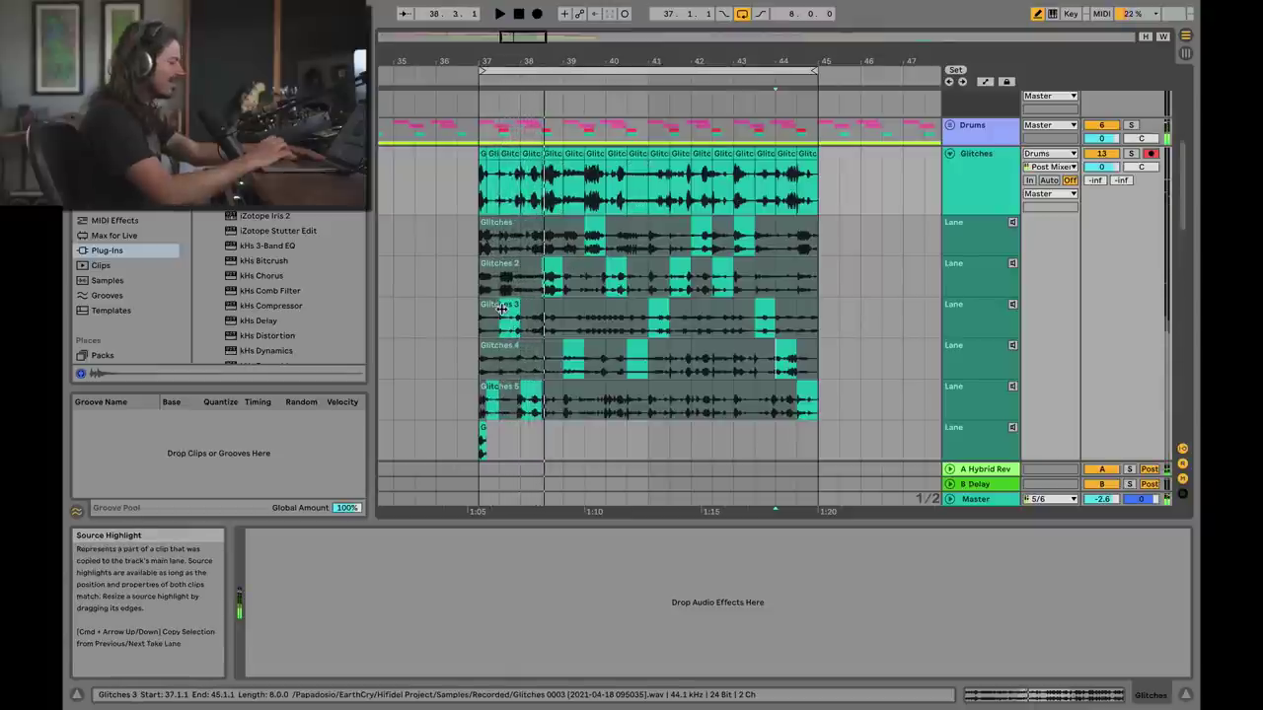
key("super+z")
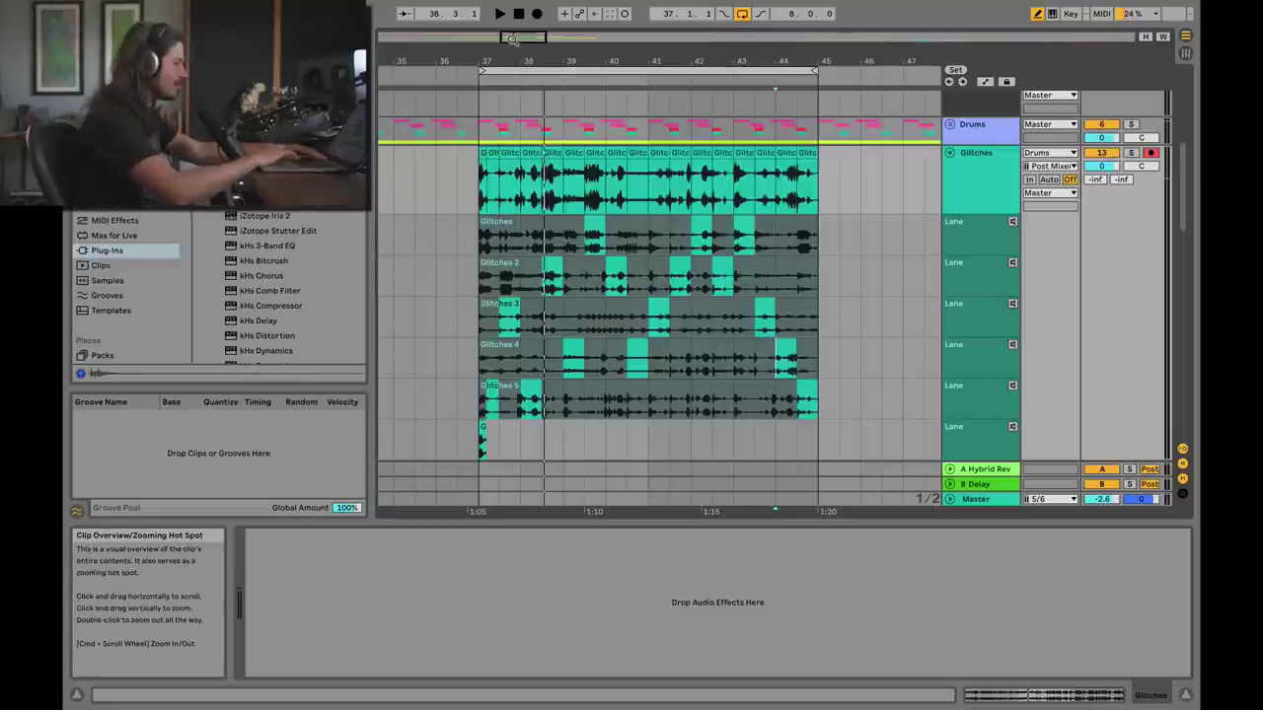
Shorten the loop to bars 37 to 39 over the start of the Glitches comp
left_click_drag(508, 54, 483, 73)
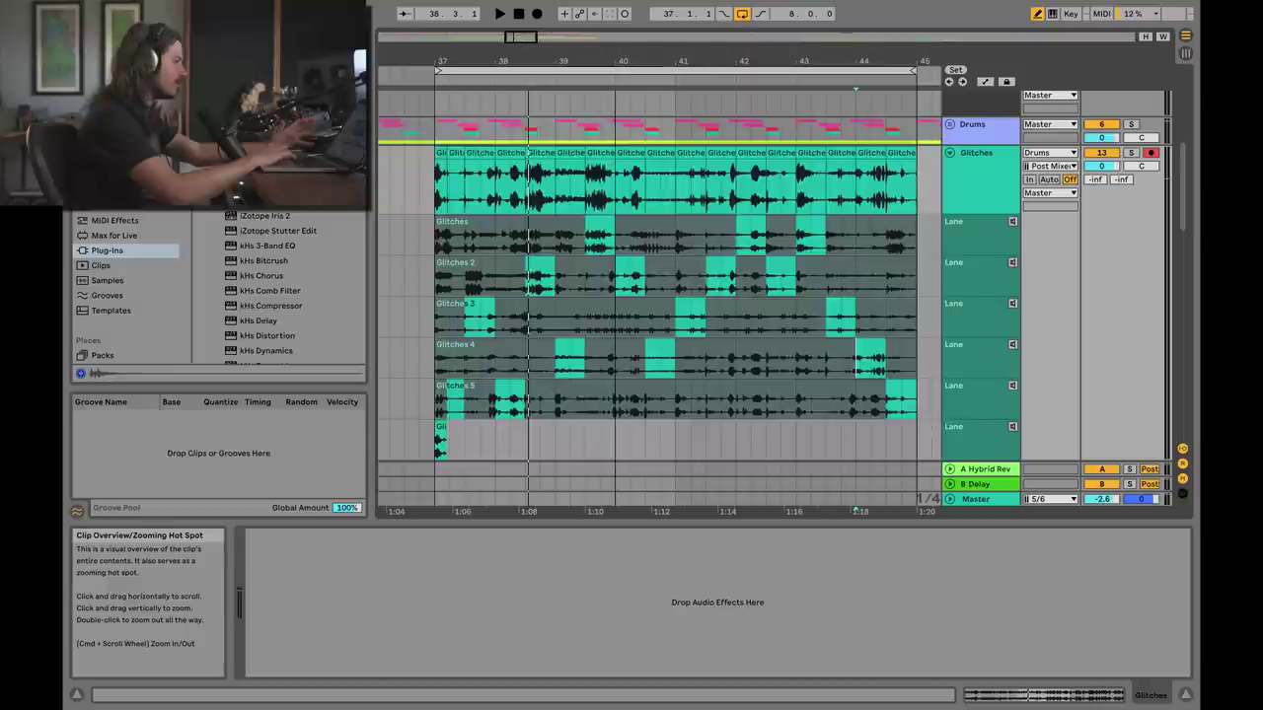
left_click_drag(519, 38, 520, 38)
left_click(631, 71)
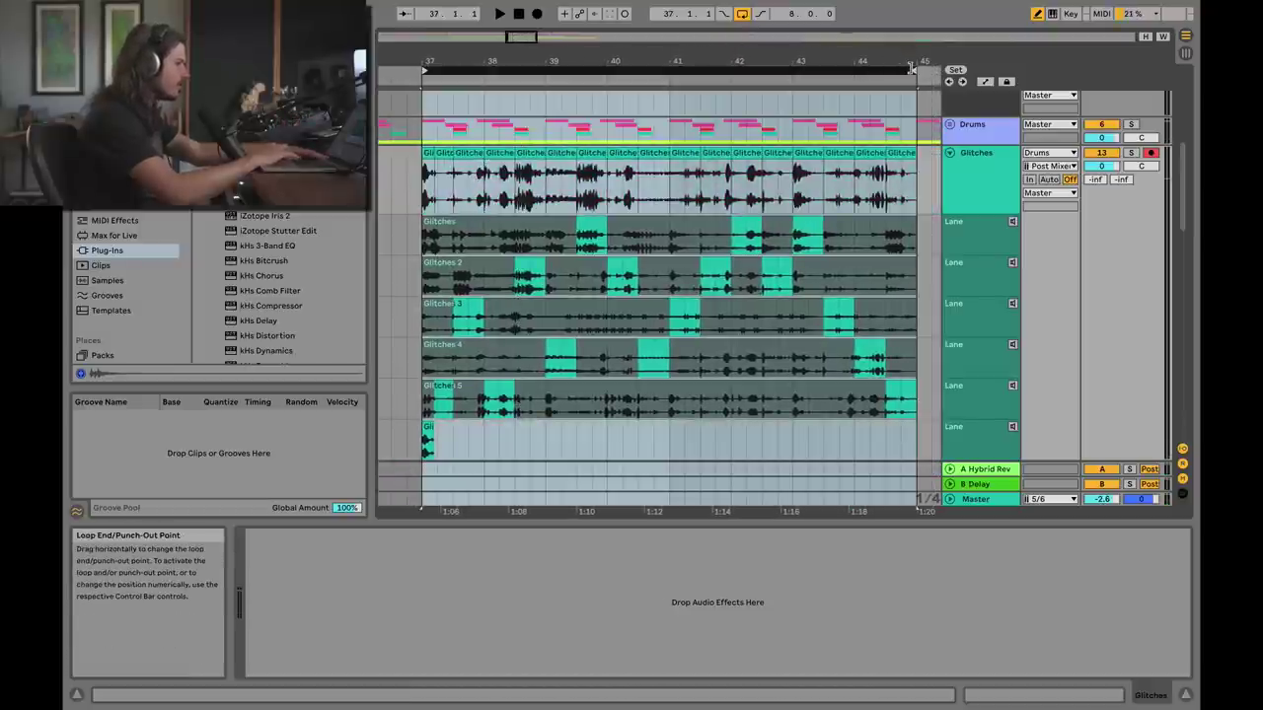
left_click_drag(909, 71, 546, 71)
left_click(493, 72)
Audition the loop and comp the quarter-bar section from 37.3.1 to 37.4.1 from the Glitches 2 take
left_click(457, 278)
key("space")
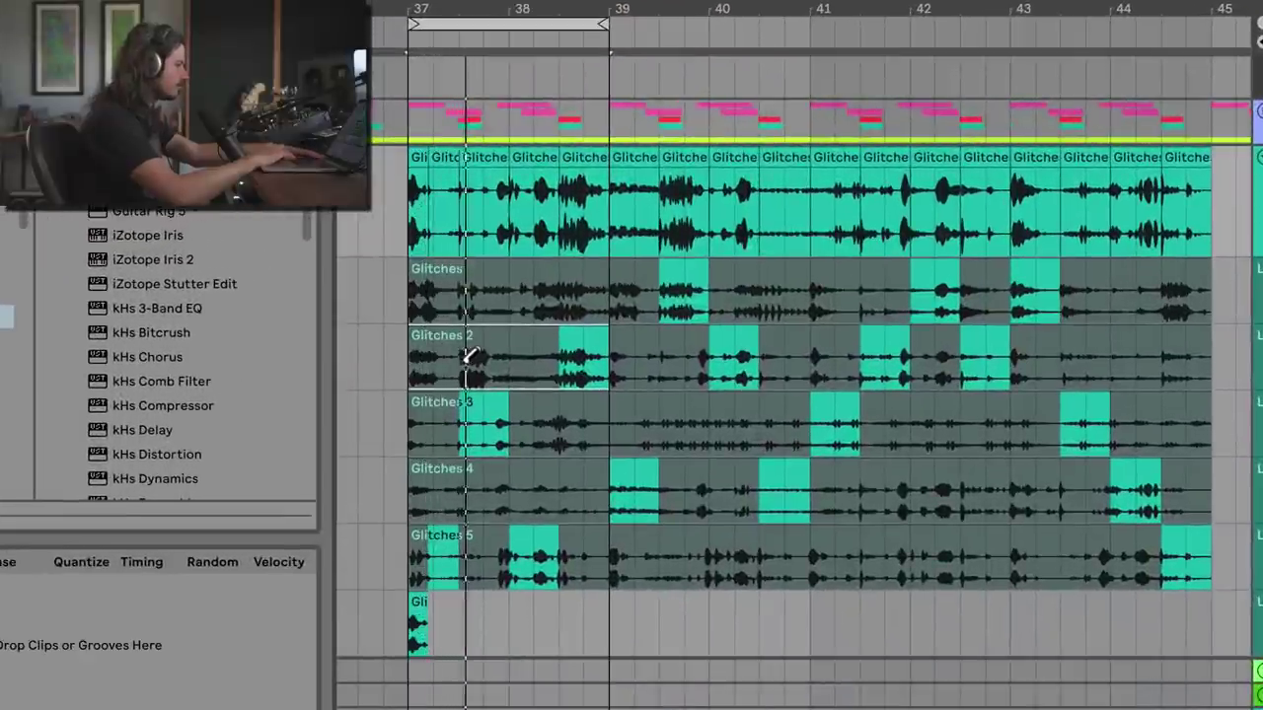
key("space")
left_click_drag(466, 361, 485, 361)
key("space")
key("space")
key("space")
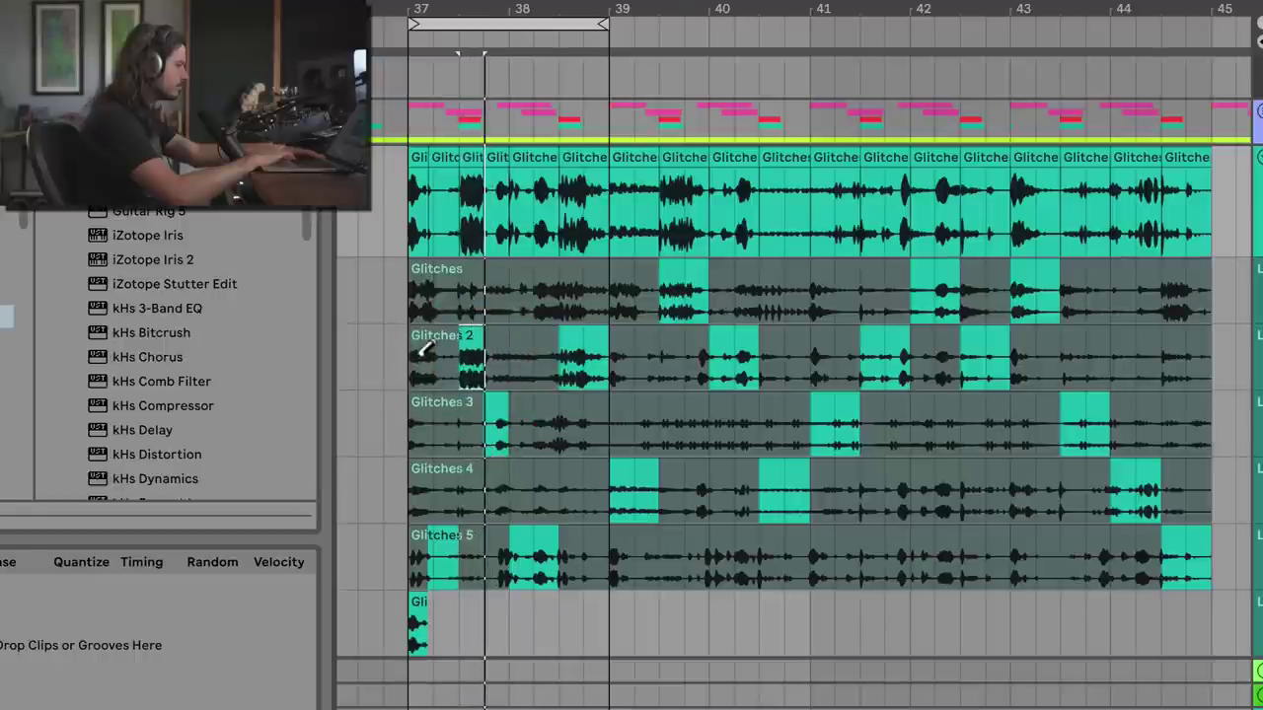
Comp the section from 37.4.1 to 38.2.1 from the first Glitches take and select the looped bars 37 to 39
left_click(411, 358)
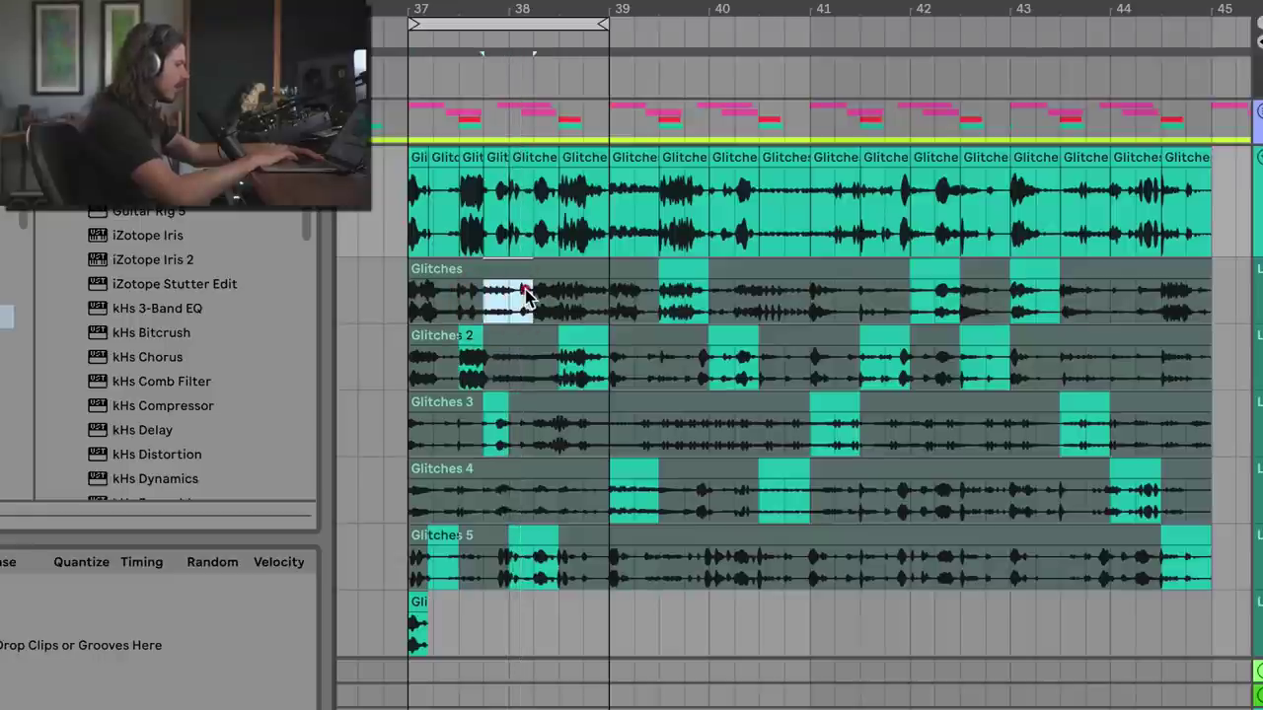
key("Return")
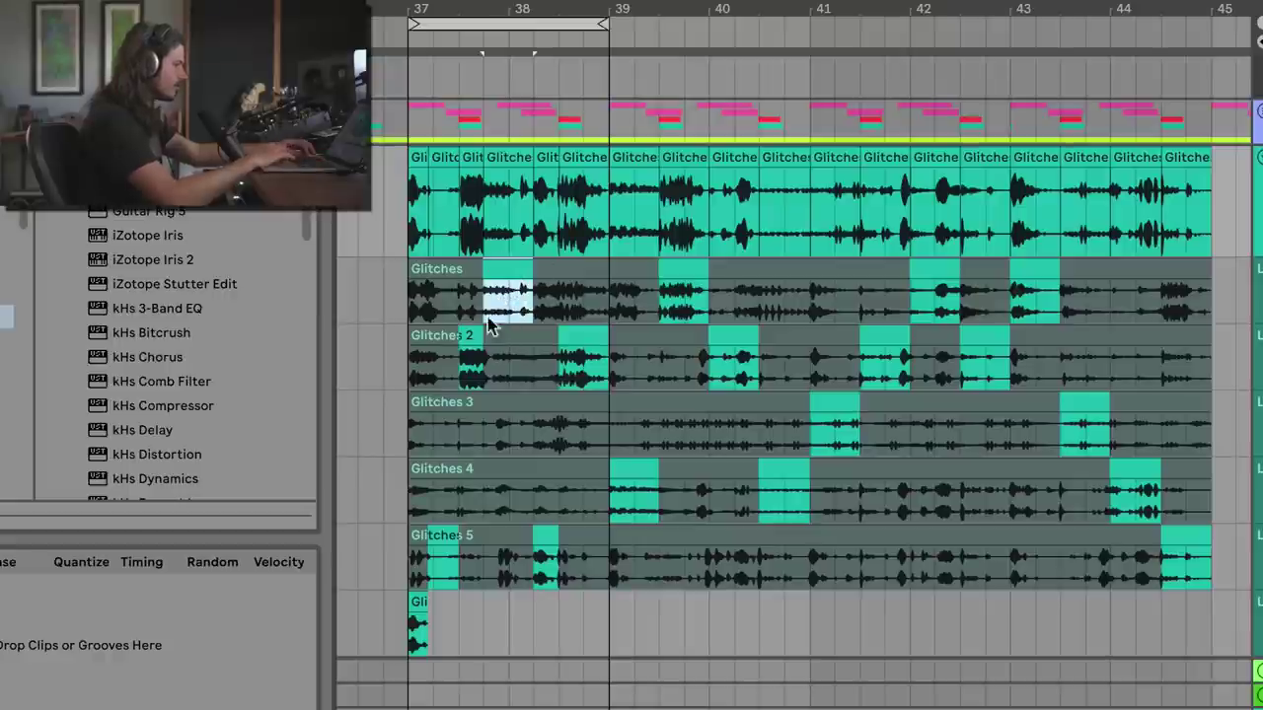
left_click(463, 31)
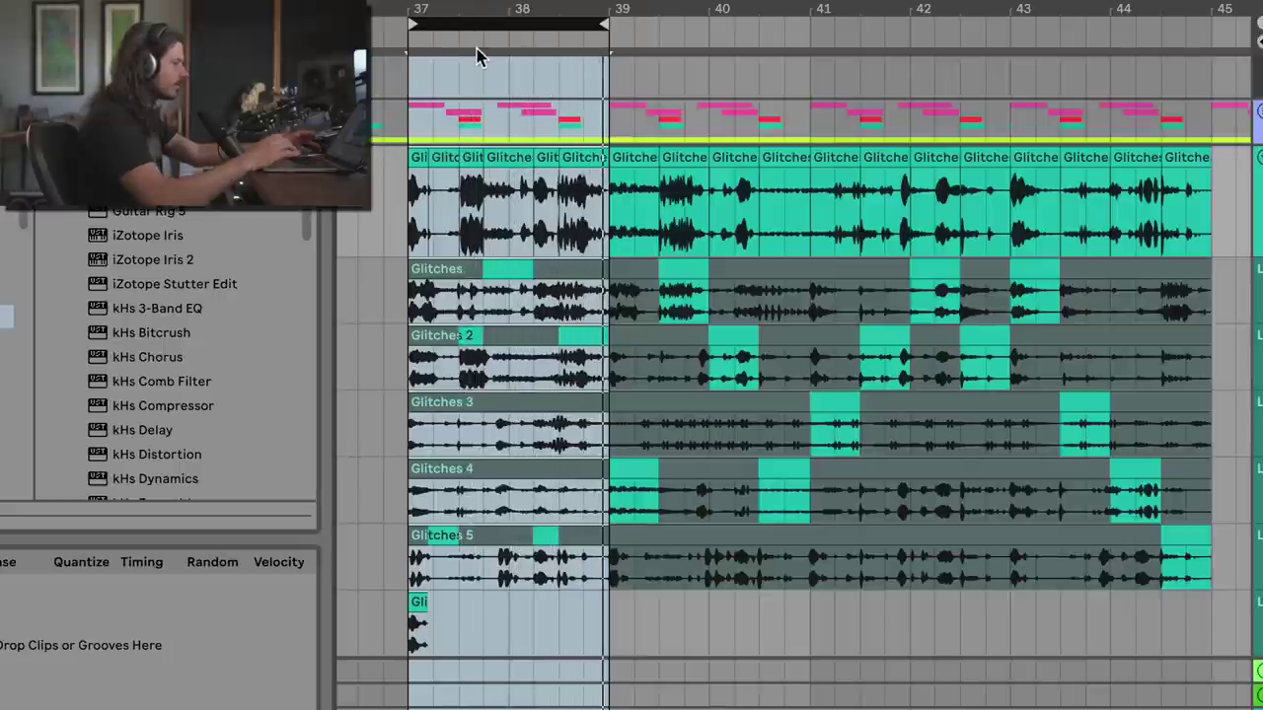
left_click(413, 222)
key("ctrl+l")
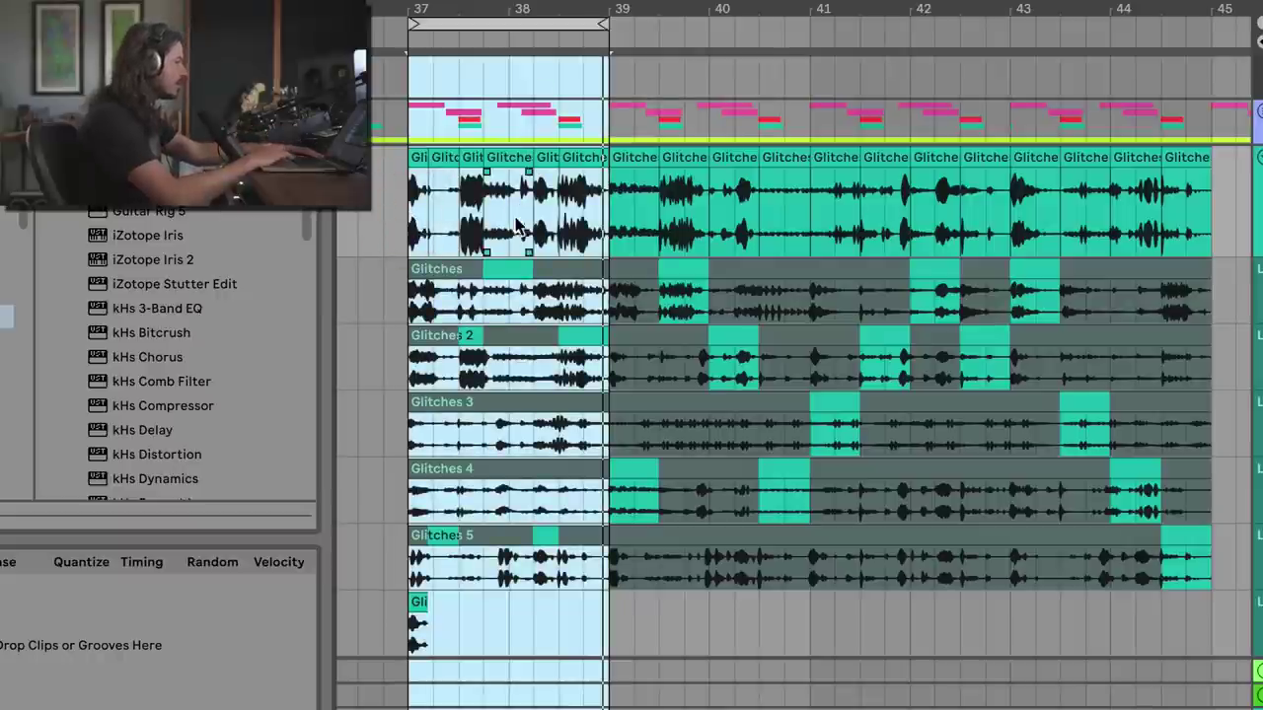
Lower the gain of the comped Glitches 2 clip at 37.3.1 to -9.10 dB and play the loop from bar 37
left_click(513, 226)
left_click_drag(688, 9, 1162, 75)
left_click(697, 153)
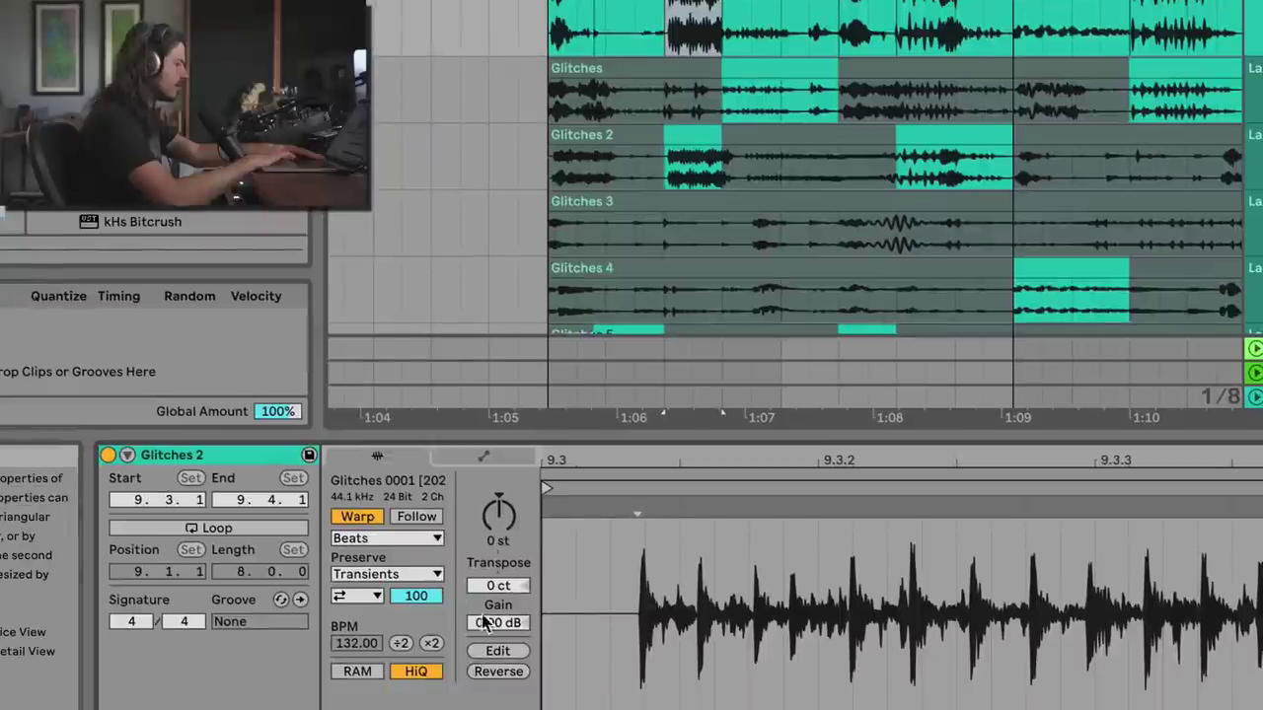
left_click_drag(483, 621, 484, 661)
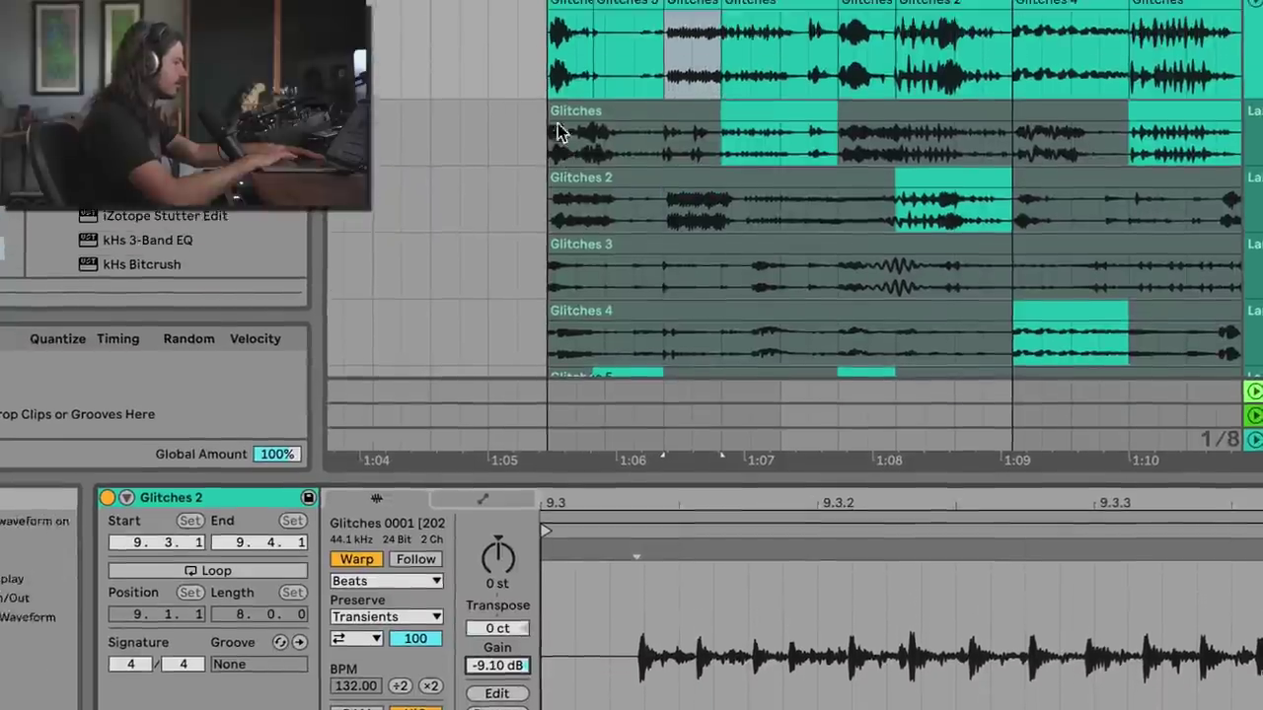
left_click(550, 92)
left_click(545, 168)
key("space")
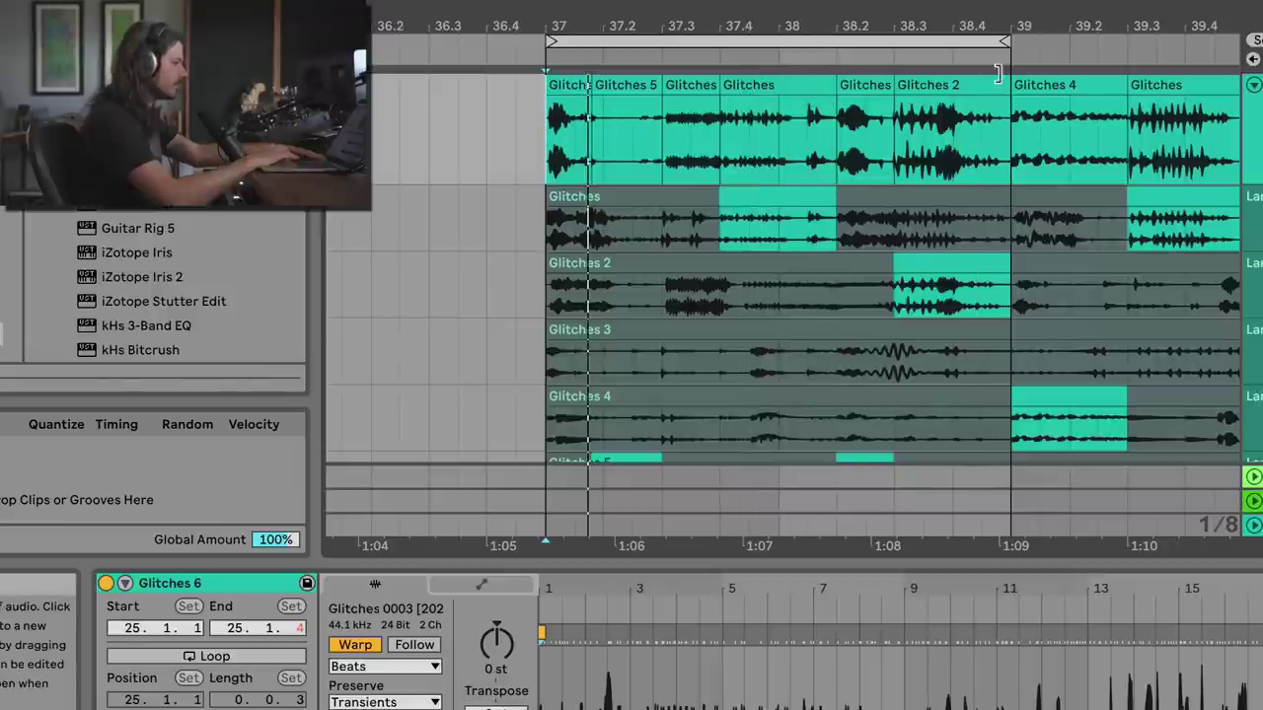
In the comped Glitches 2 clip at 38.3.1, anchor an earlier transient with a warp marker, warp the burst's start to 10.4, and audition it
left_click(955, 89)
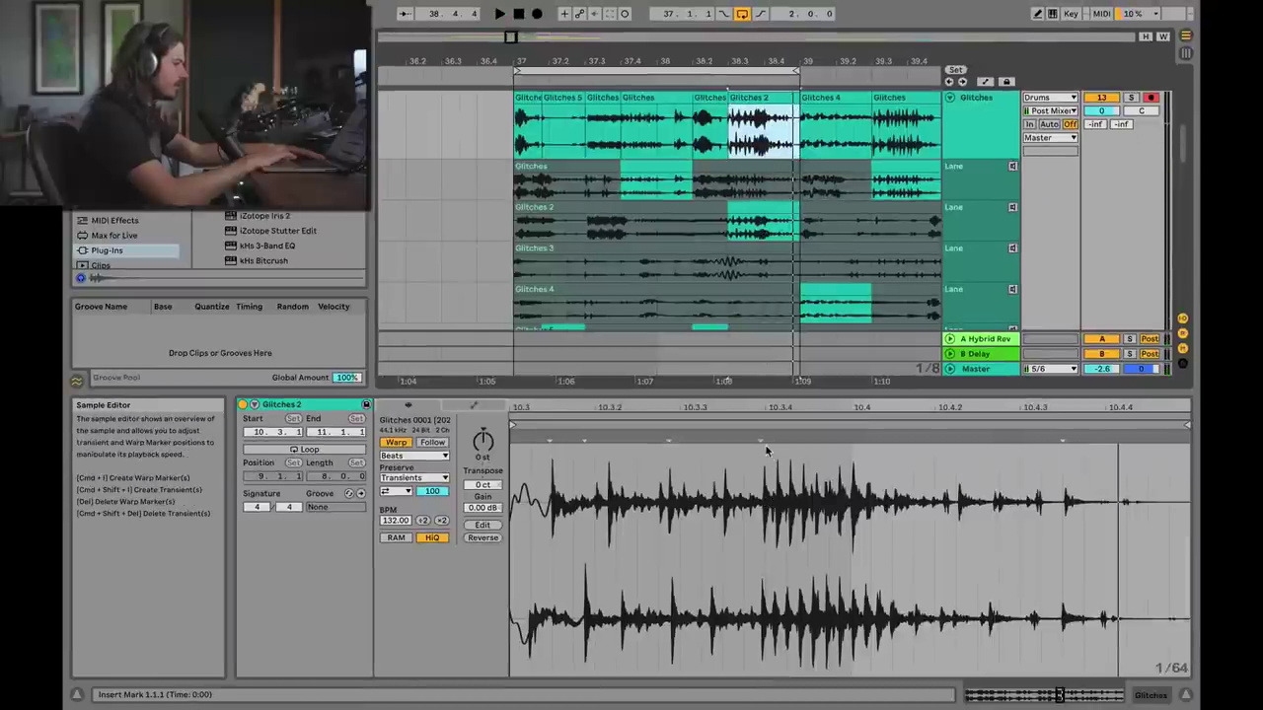
left_click(667, 436)
double_click(668, 436)
left_click_drag(759, 436, 855, 436)
key("space")
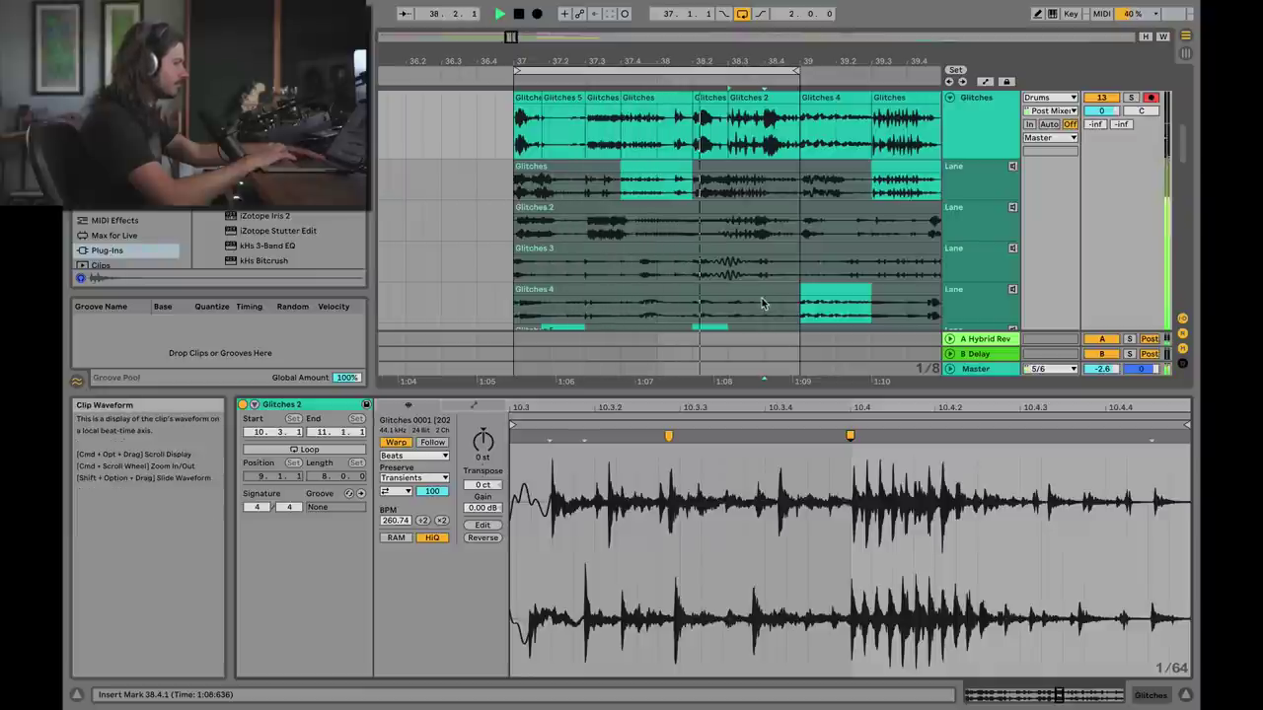
key("space")
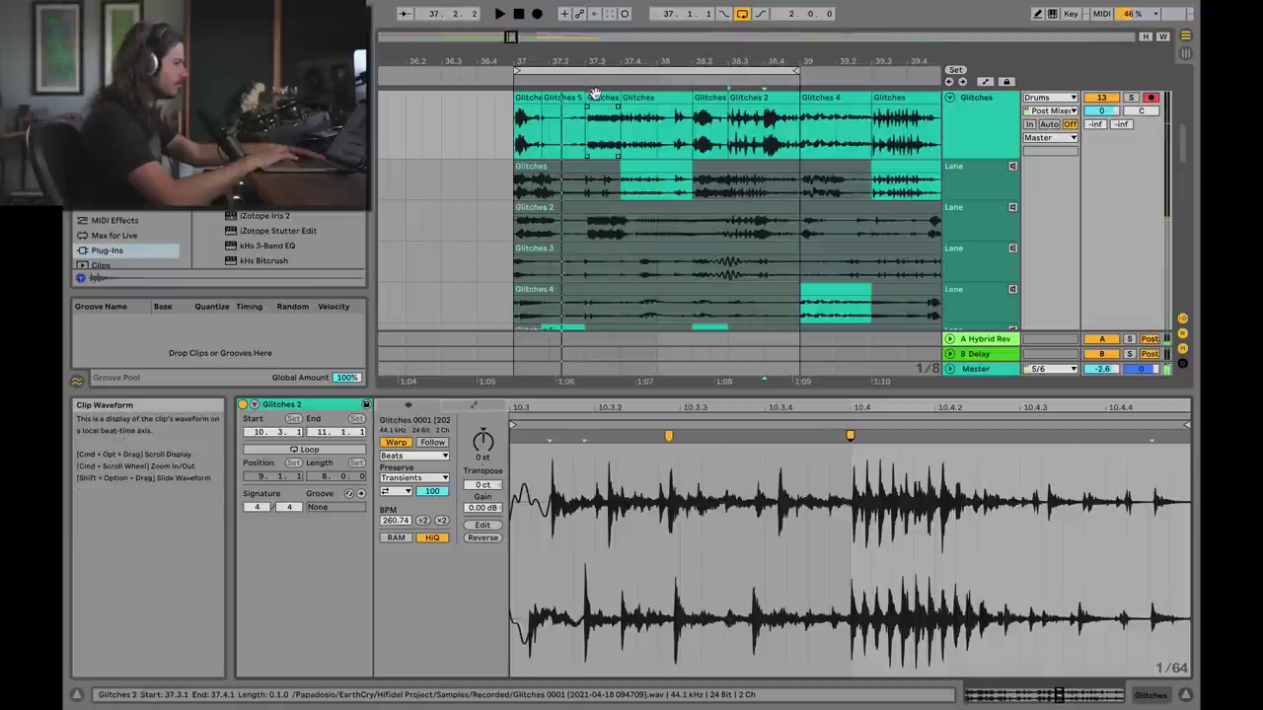
Warp the first transient of the comped Glitches 2 clip at 37.3.1 back to the clip's start and audition from bar 37
left_click(595, 96)
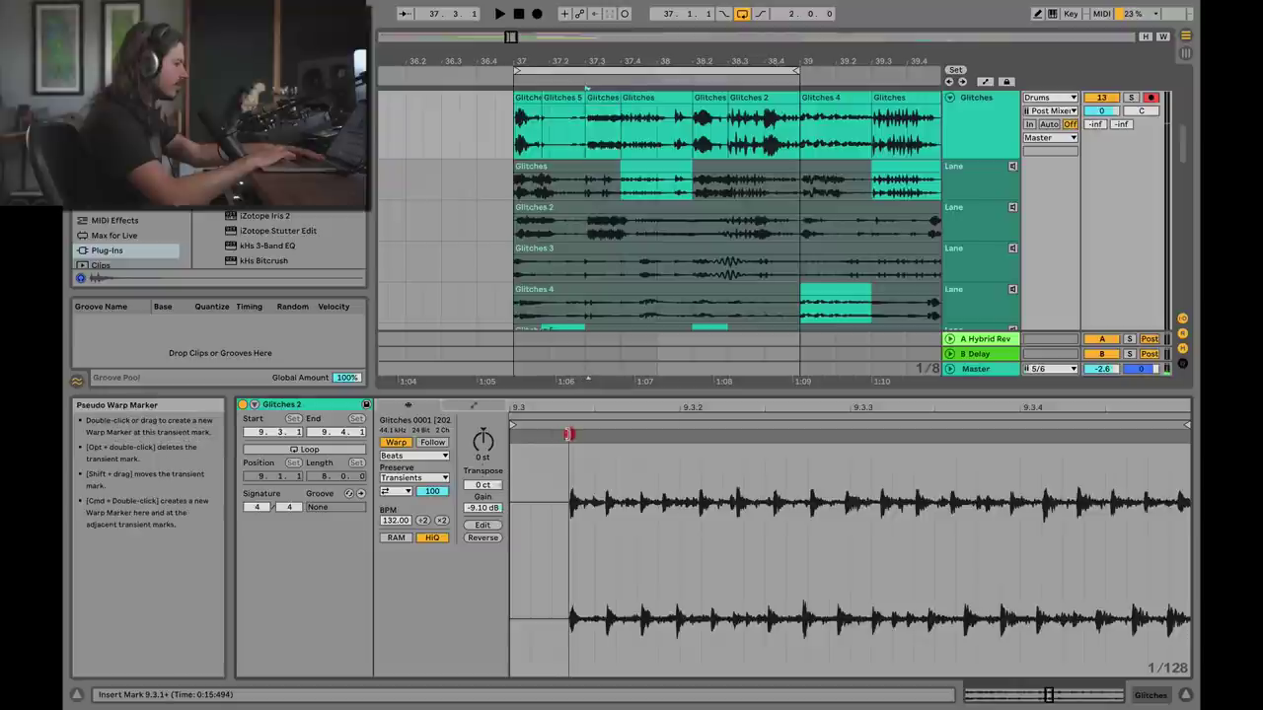
left_click_drag(566, 434, 514, 435)
left_click(513, 155)
key("space")
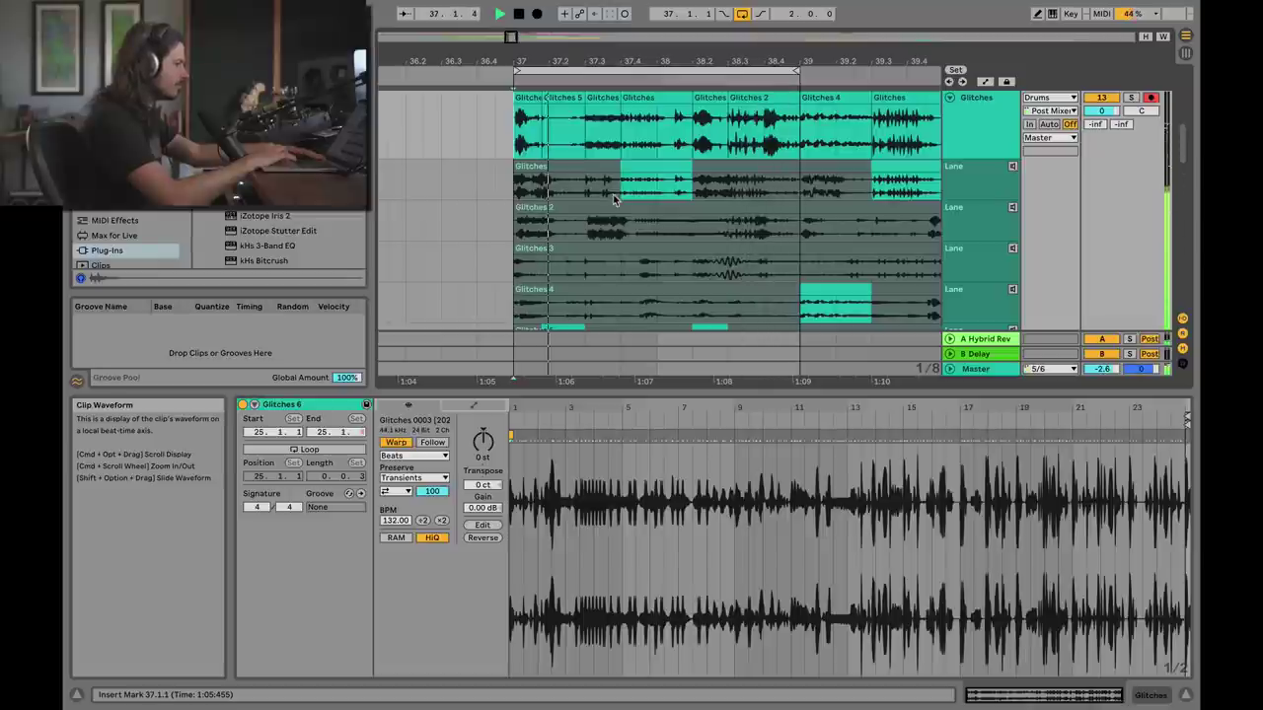
key("space")
Lower the gain of only the 38.4.1 to 38.4.3 portion of the Glitches 2 clip and audition the loop from bar 37
left_click(767, 117)
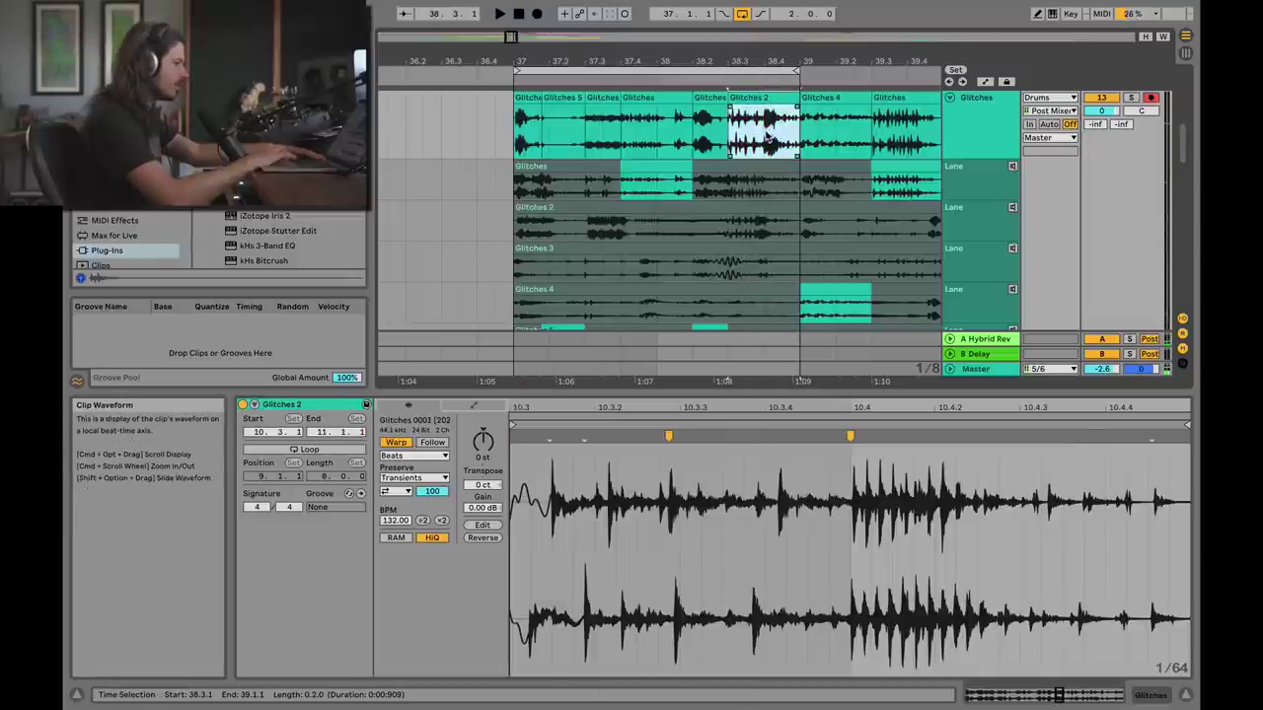
left_click_drag(766, 136, 778, 136)
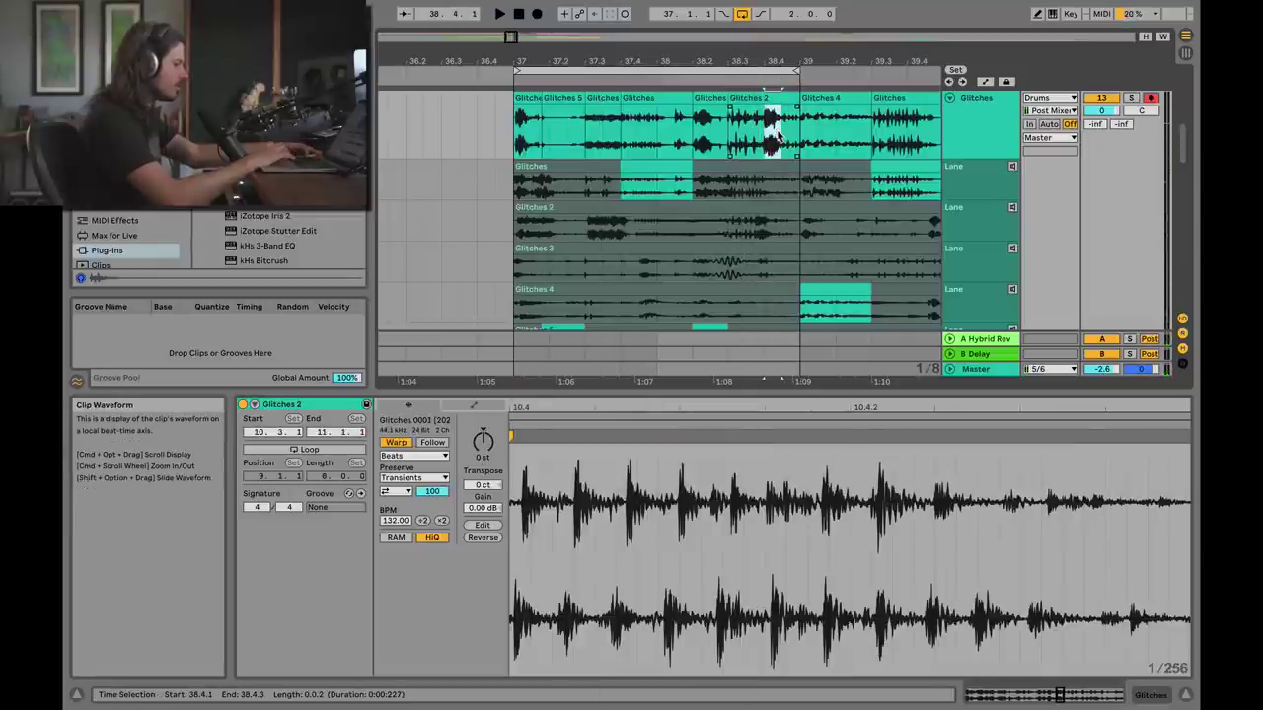
left_click_drag(484, 507, 483, 517)
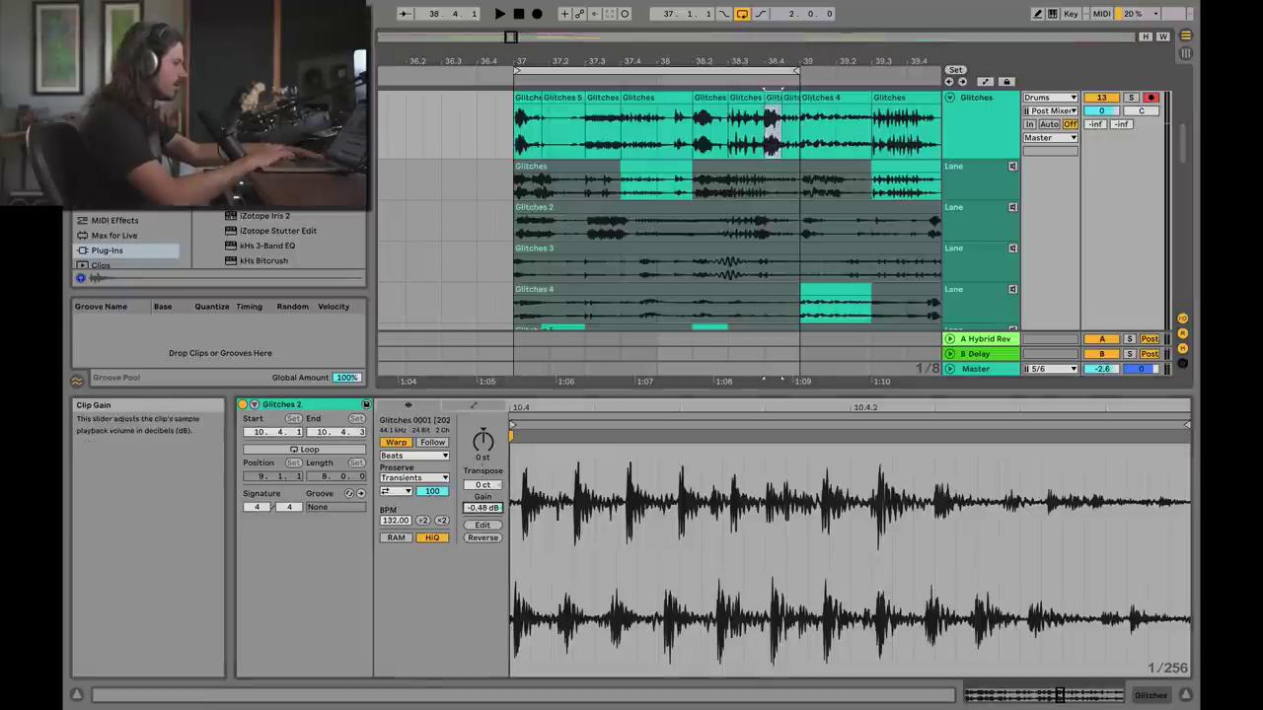
left_click(516, 138)
key("space")
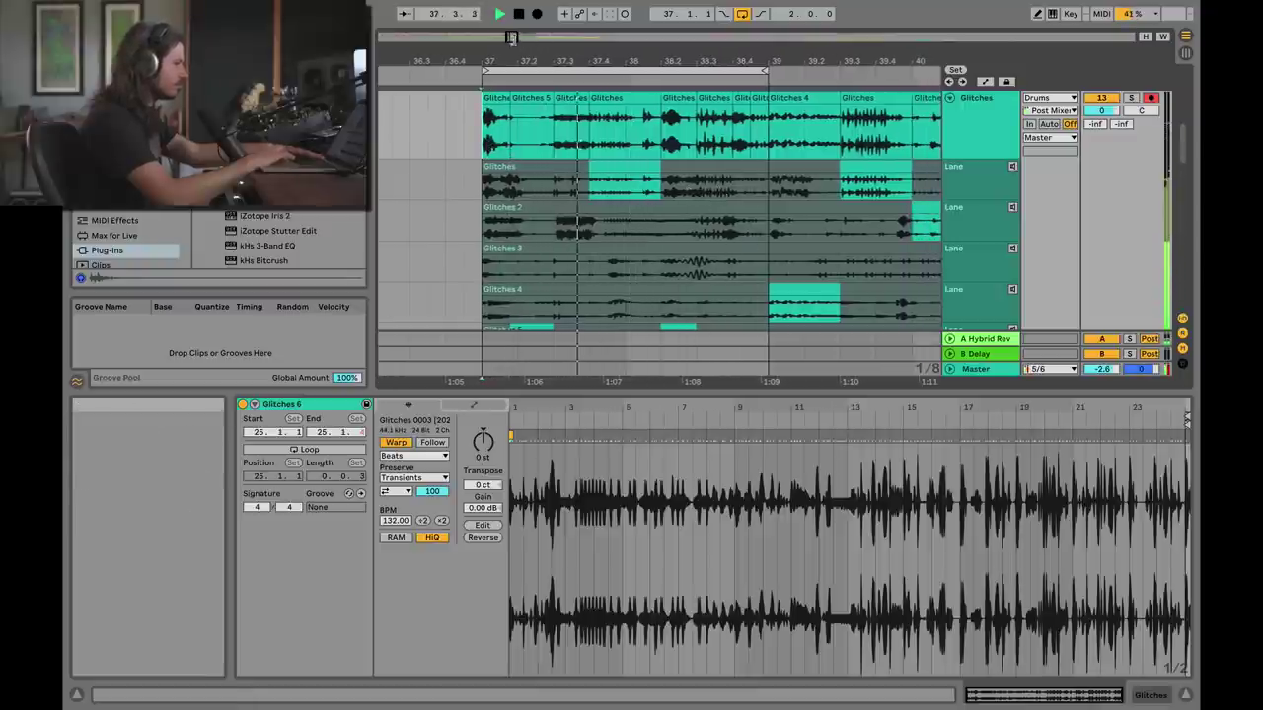
key("space")
Move the loop to bars 39 to 41, play it, and comp the section from 40.3.1 to 41.1.1 from Glitches 5
left_click_drag(515, 37, 640, 70)
key("space")
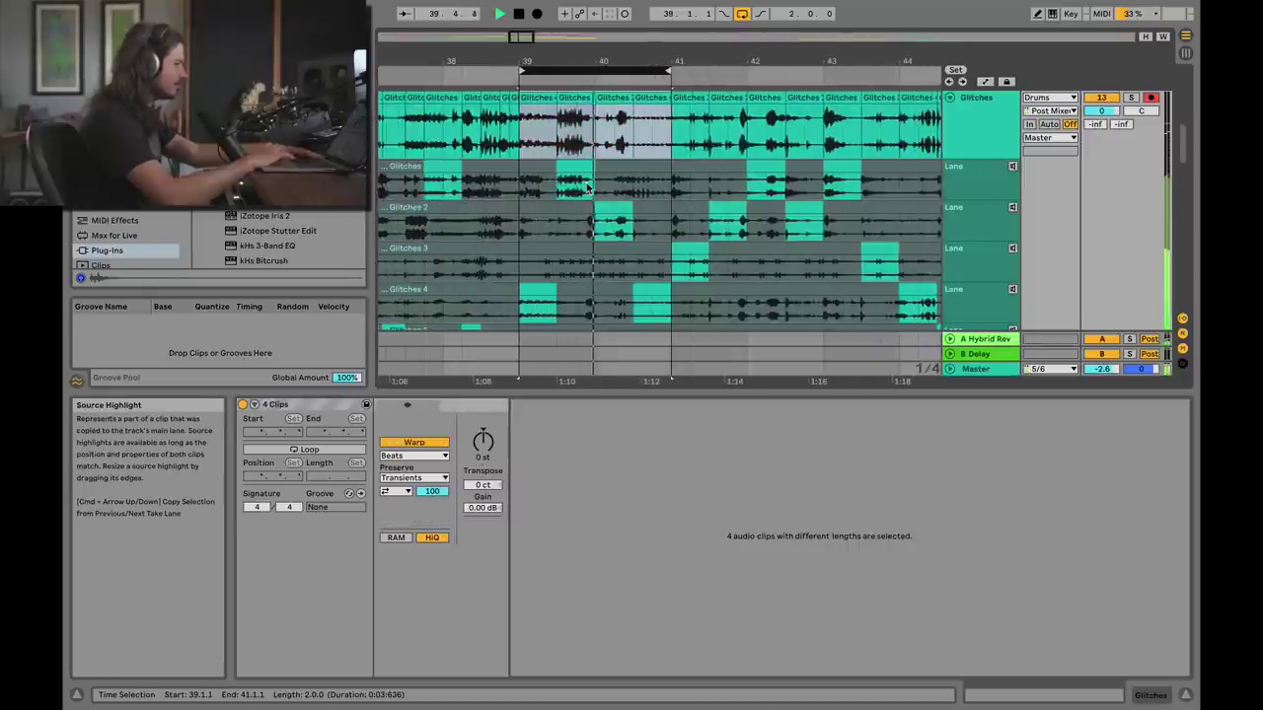
scroll(642, 272, "down", 2)
scroll(642, 273, "down", 1)
key("space")
key("b")
left_click(646, 273)
left_click_drag(653, 273, 679, 273)
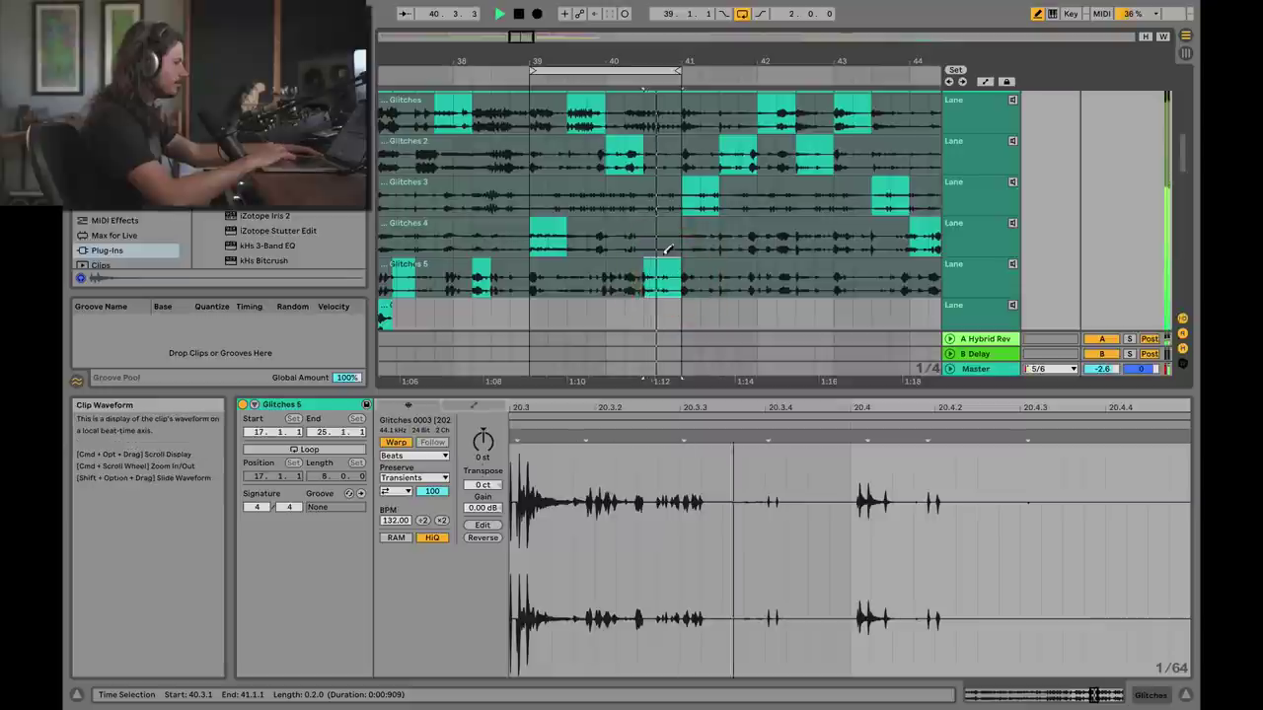
Comp the quarter bar from 40.4.1 to 41.1.1 from the first Glitches take, audition the loop, and stop playback
scroll(667, 246, "up", 3)
left_click(663, 182)
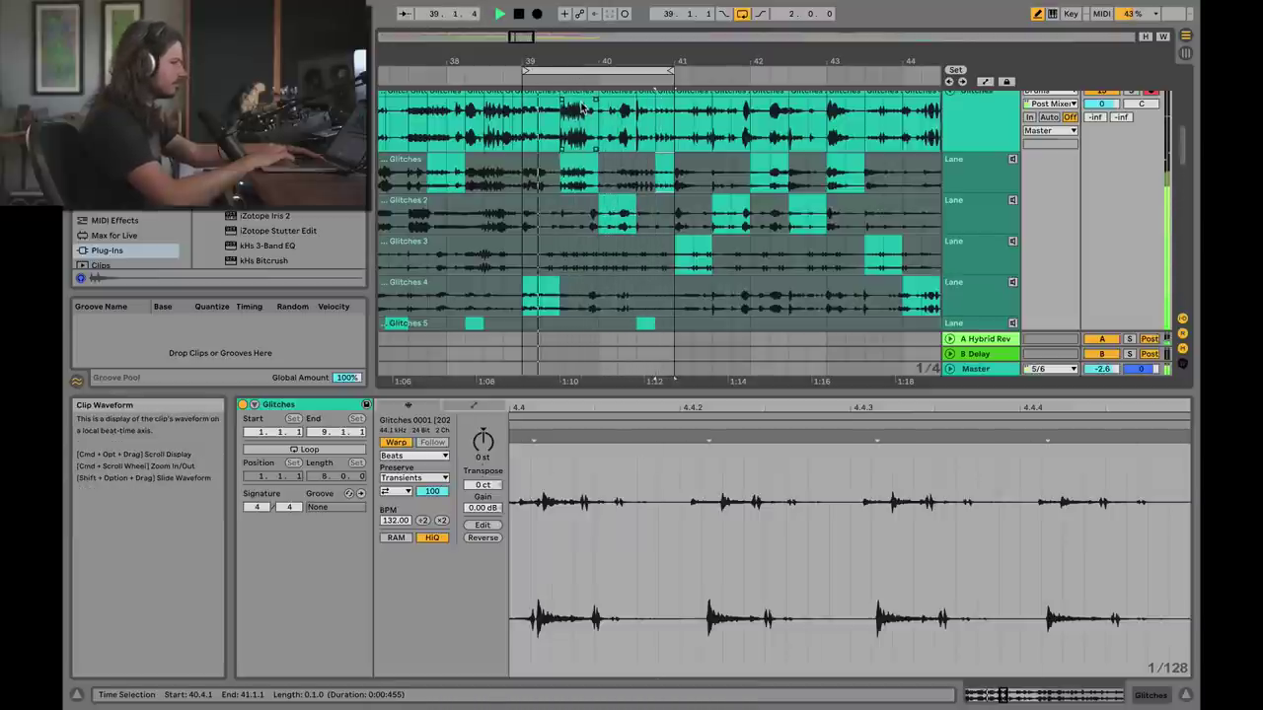
scroll(584, 168, "up", 1)
scroll(584, 168, "up", 1)
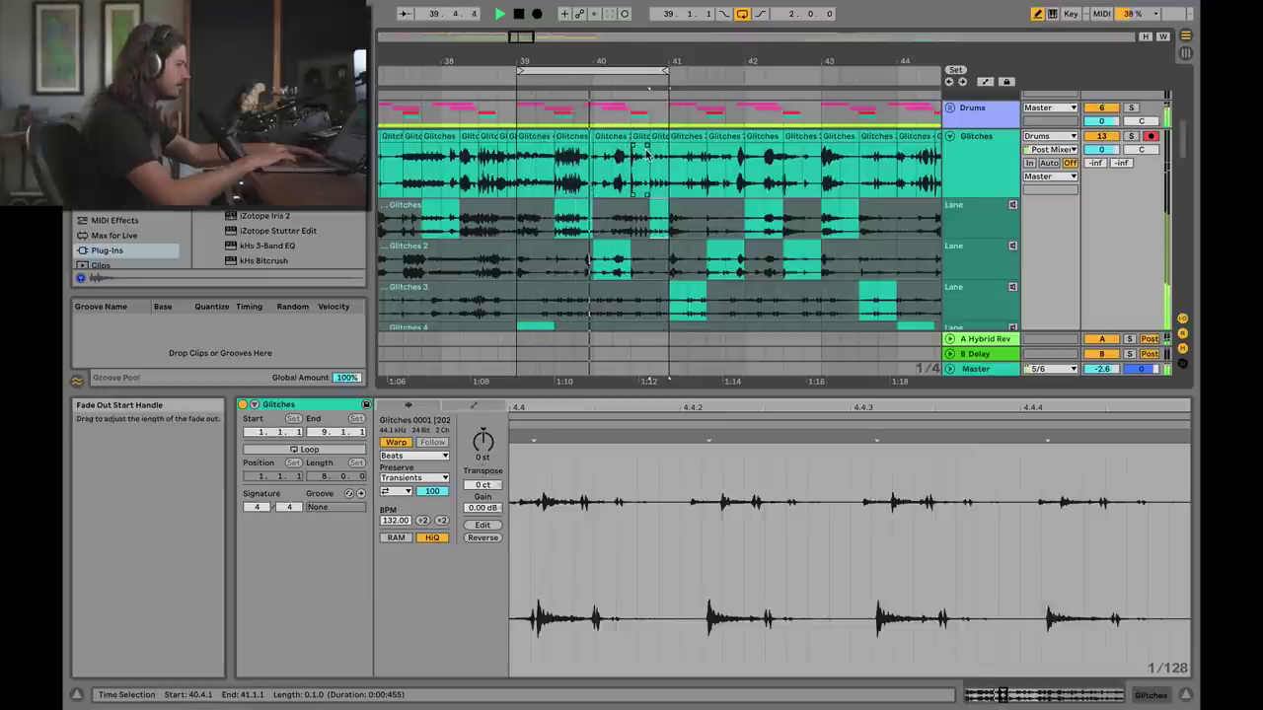
key("space")
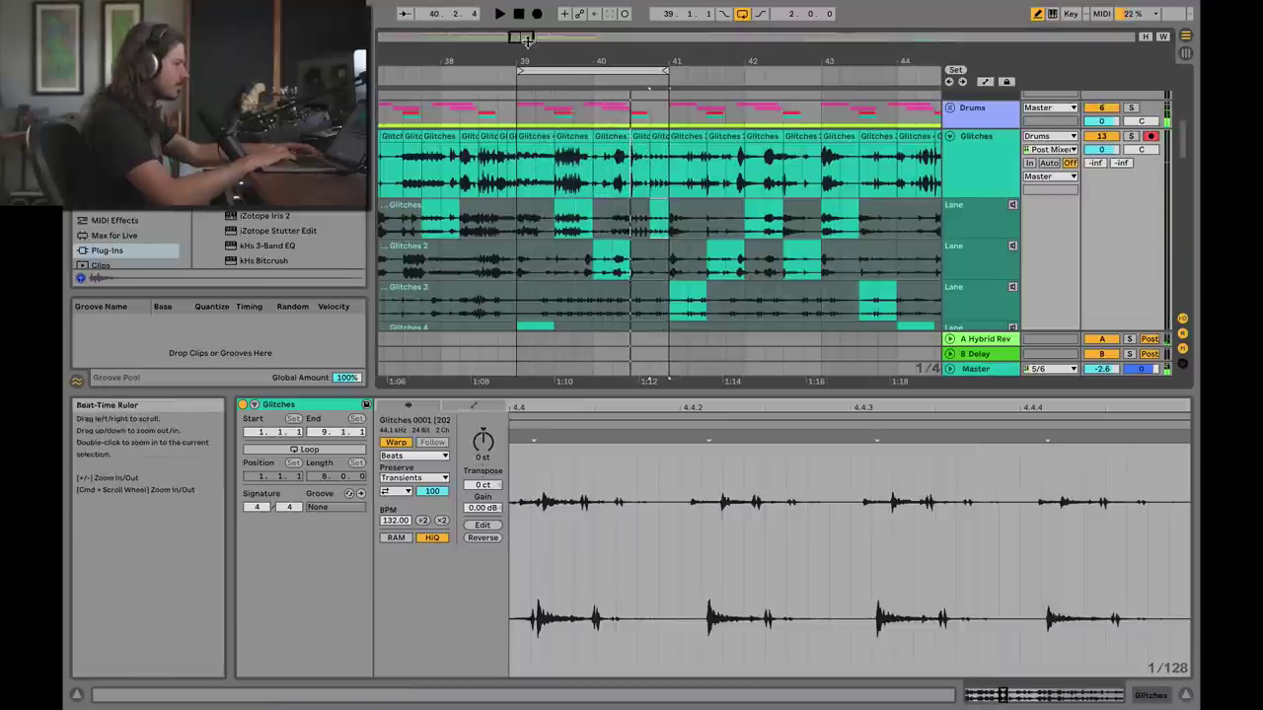
Move the comped Glitches 2 clip at 40.1.1 slightly earlier, into the end of bar 39
left_click_drag(523, 37, 522, 53)
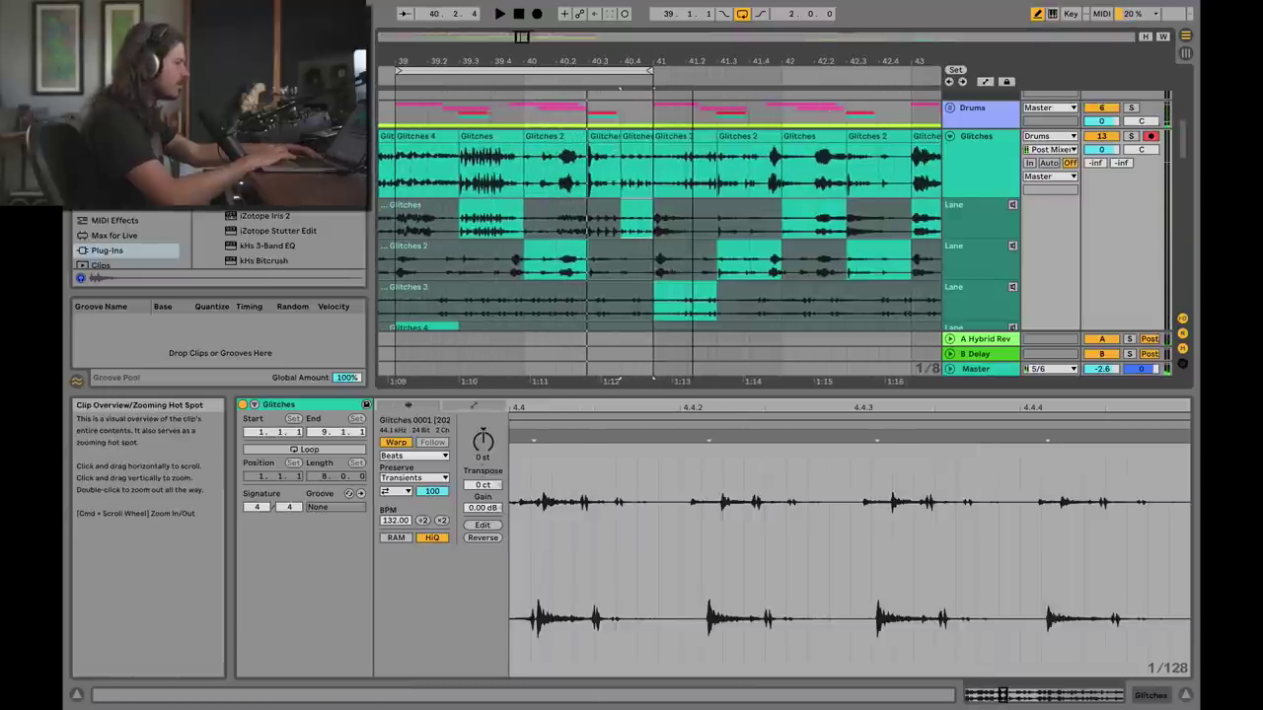
left_click(544, 135)
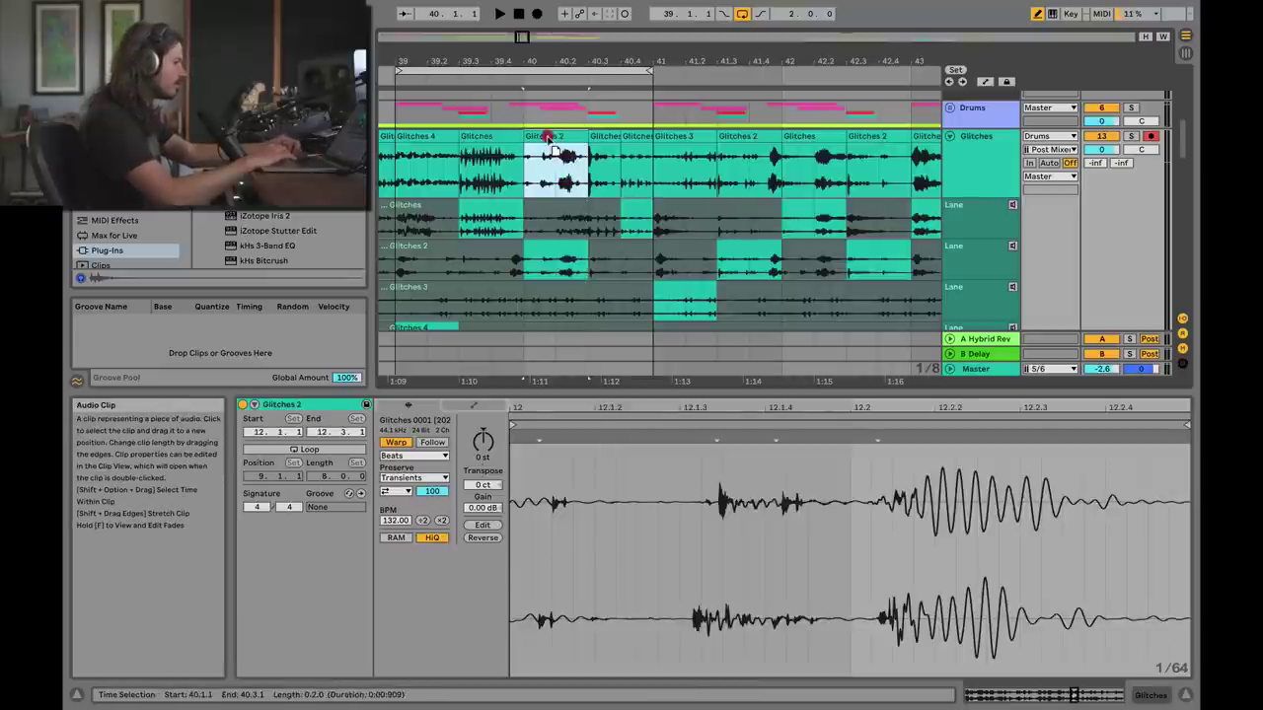
left_click(548, 139)
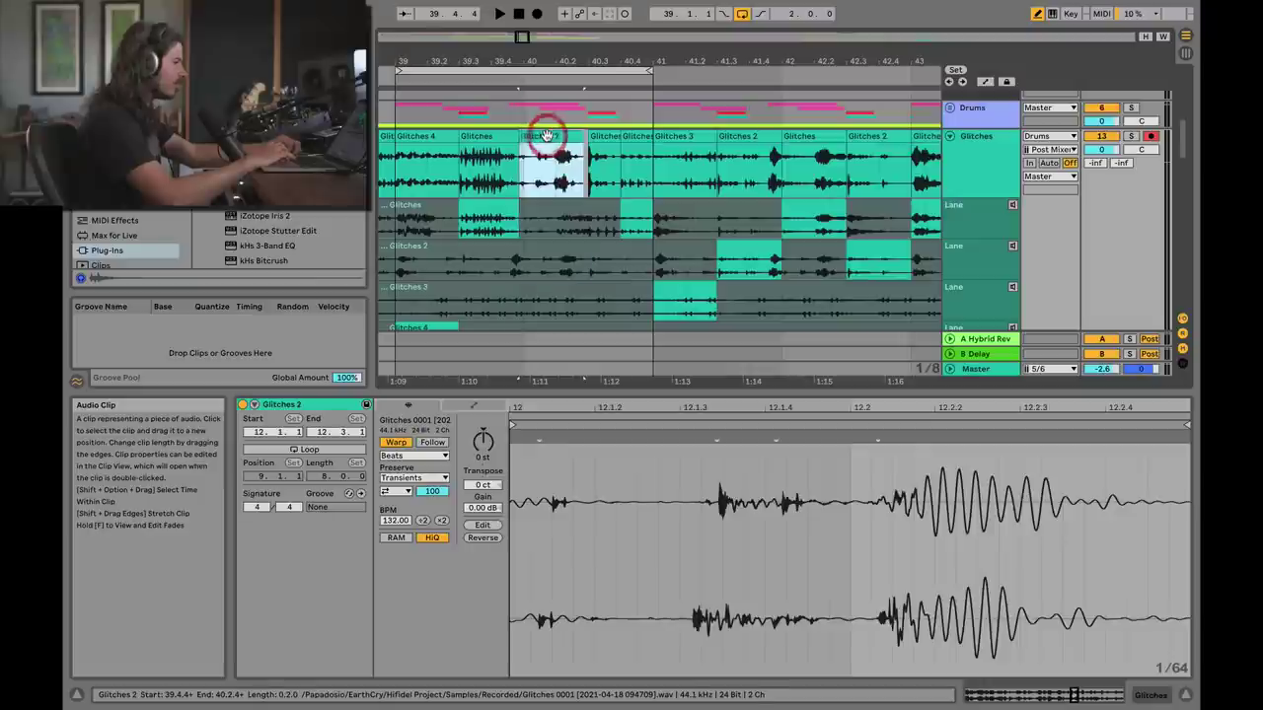
left_click(419, 68)
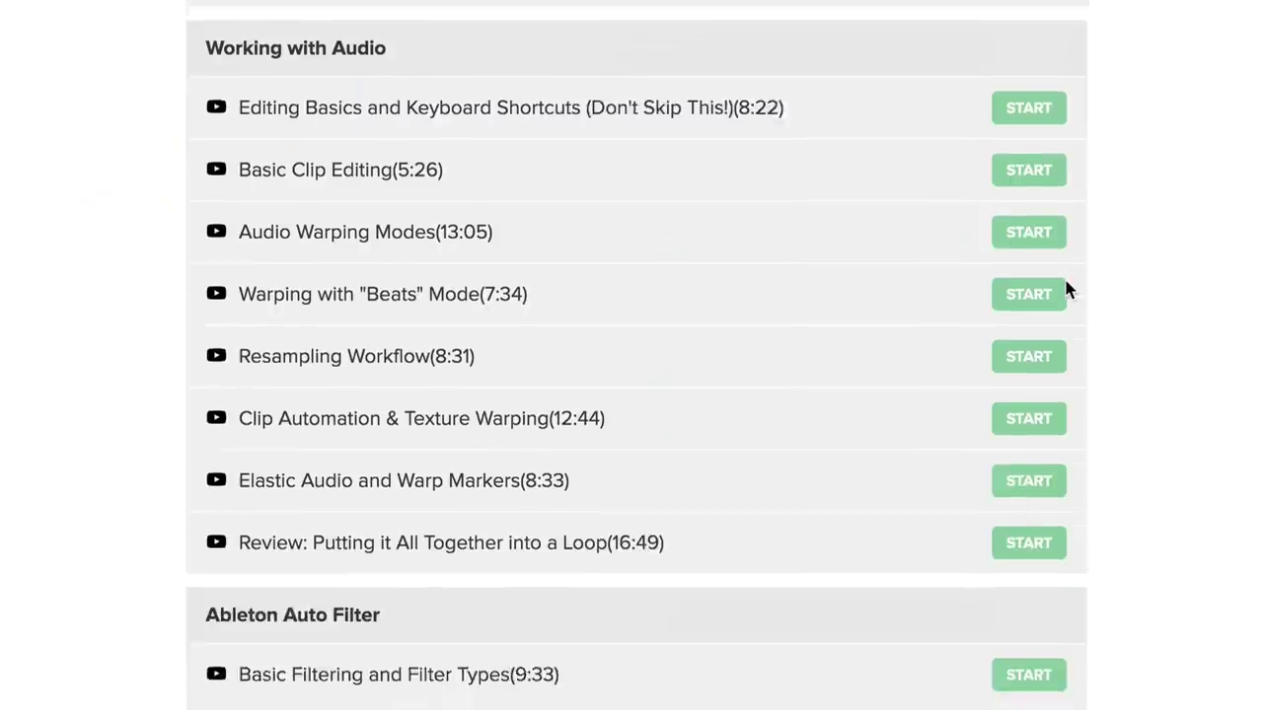
scroll(1065, 287, "down", 15)
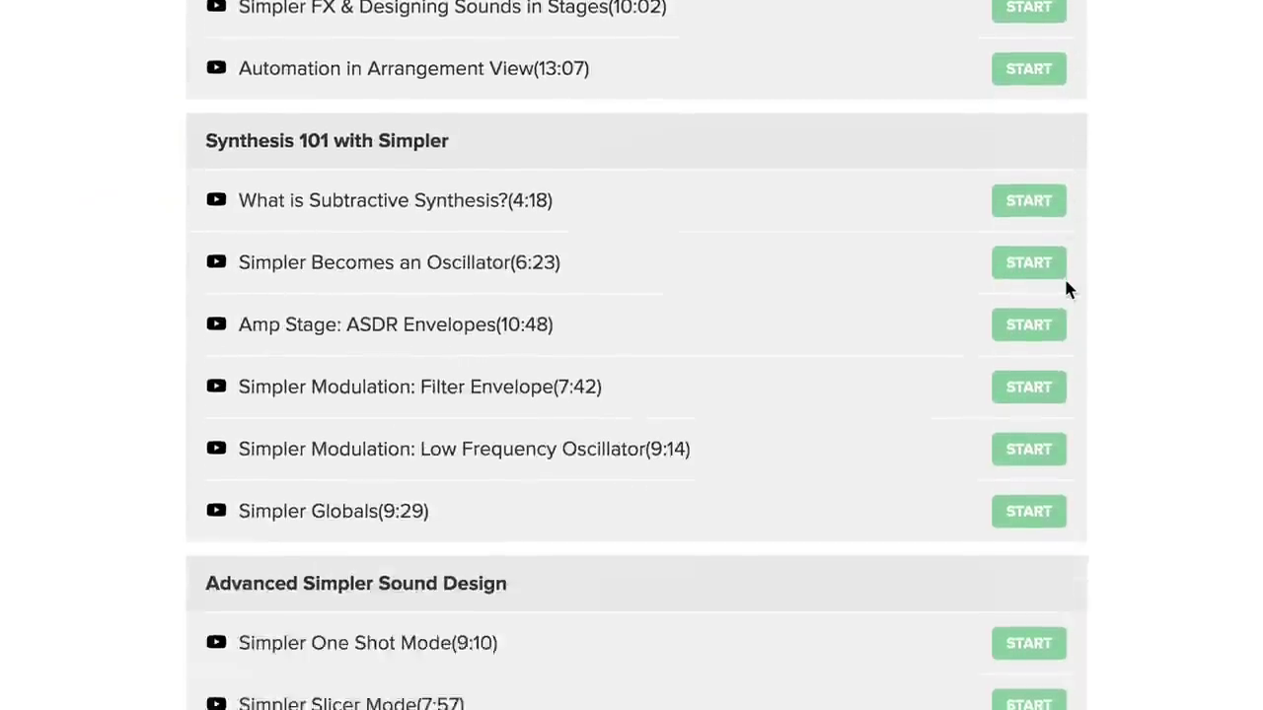
scroll(1065, 287, "down", 15)
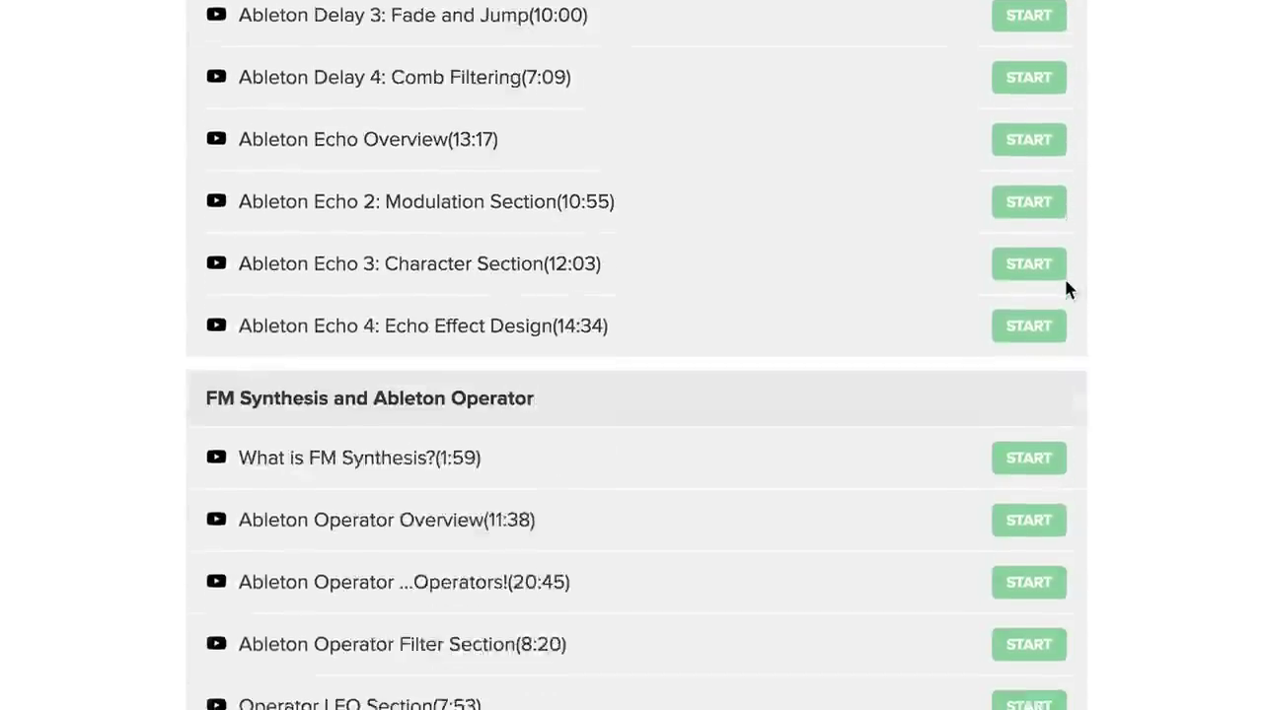
scroll(1065, 287, "down", 15)
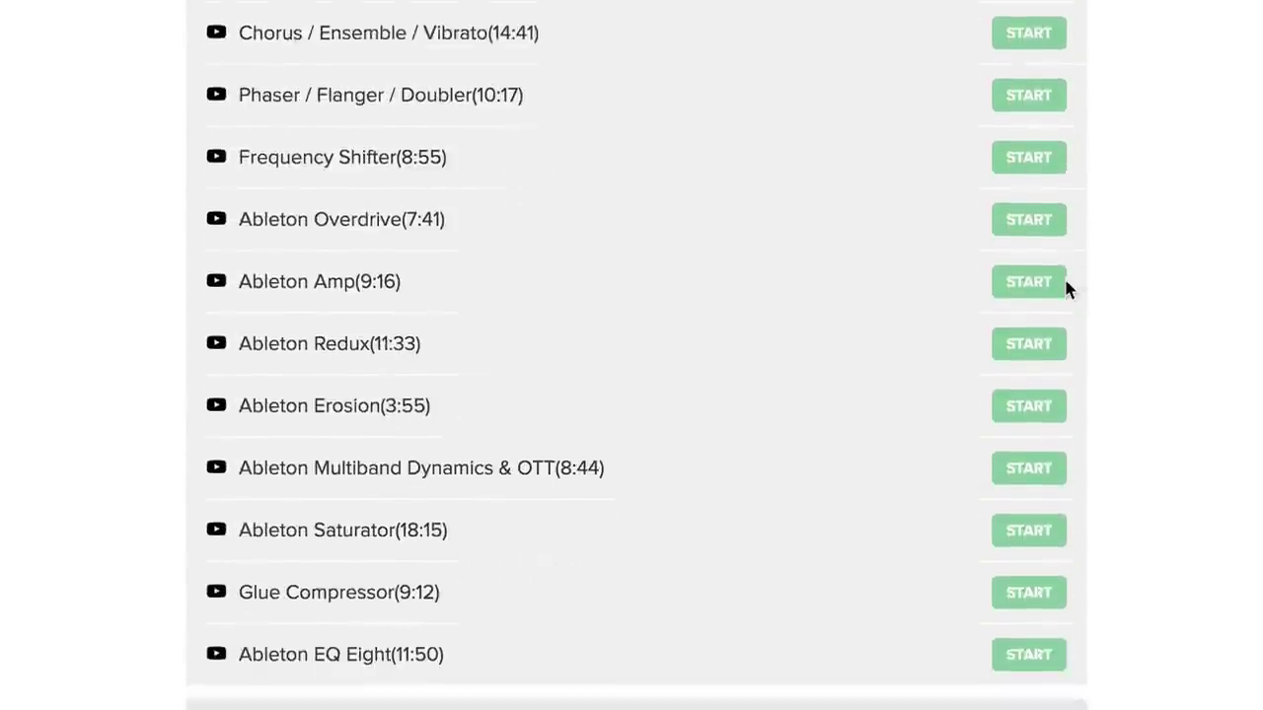
scroll(1065, 287, "down", 11)
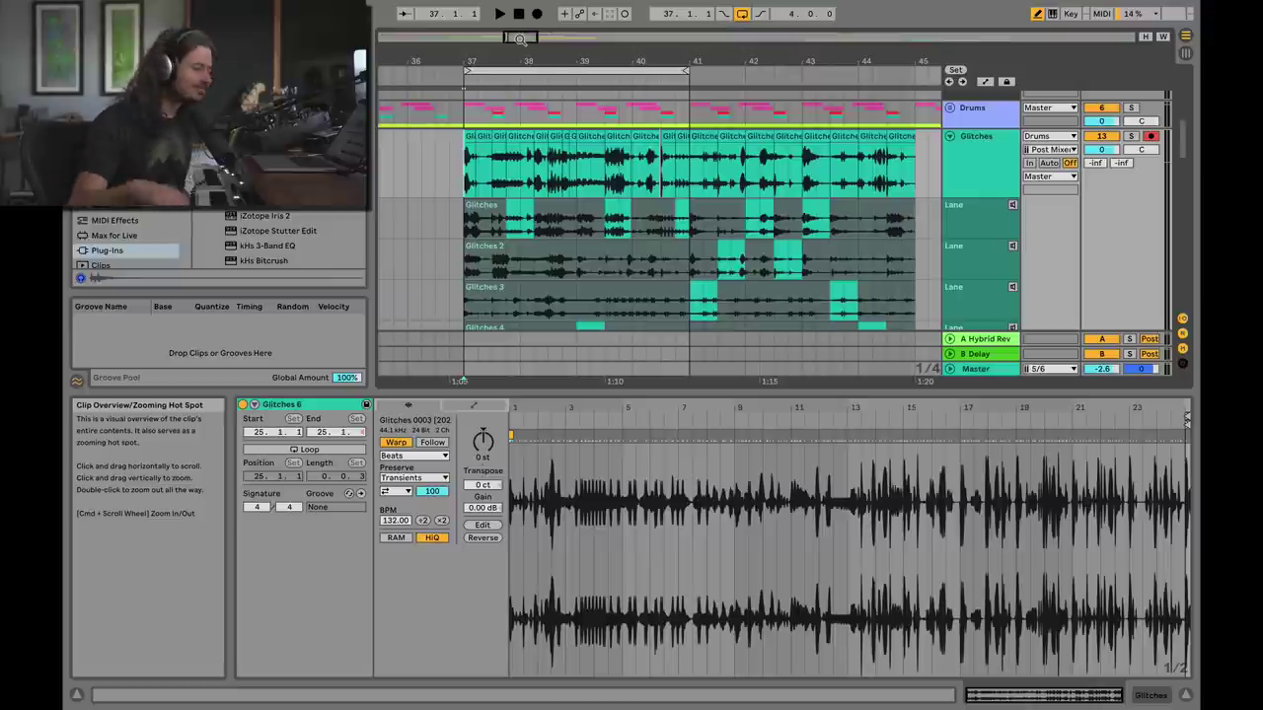
Select the looped range from bar 37 to 41 and fold the Glitches track
left_click(525, 70)
left_click(525, 42)
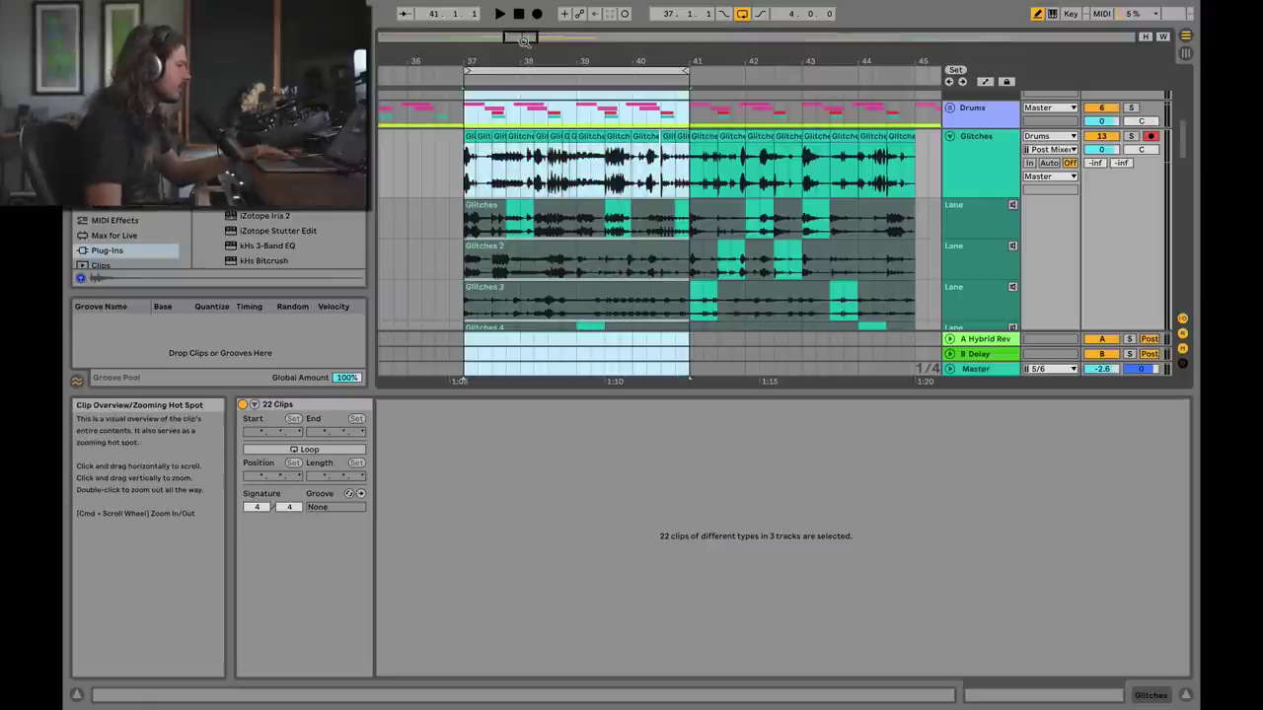
left_click_drag(521, 39, 521, 30)
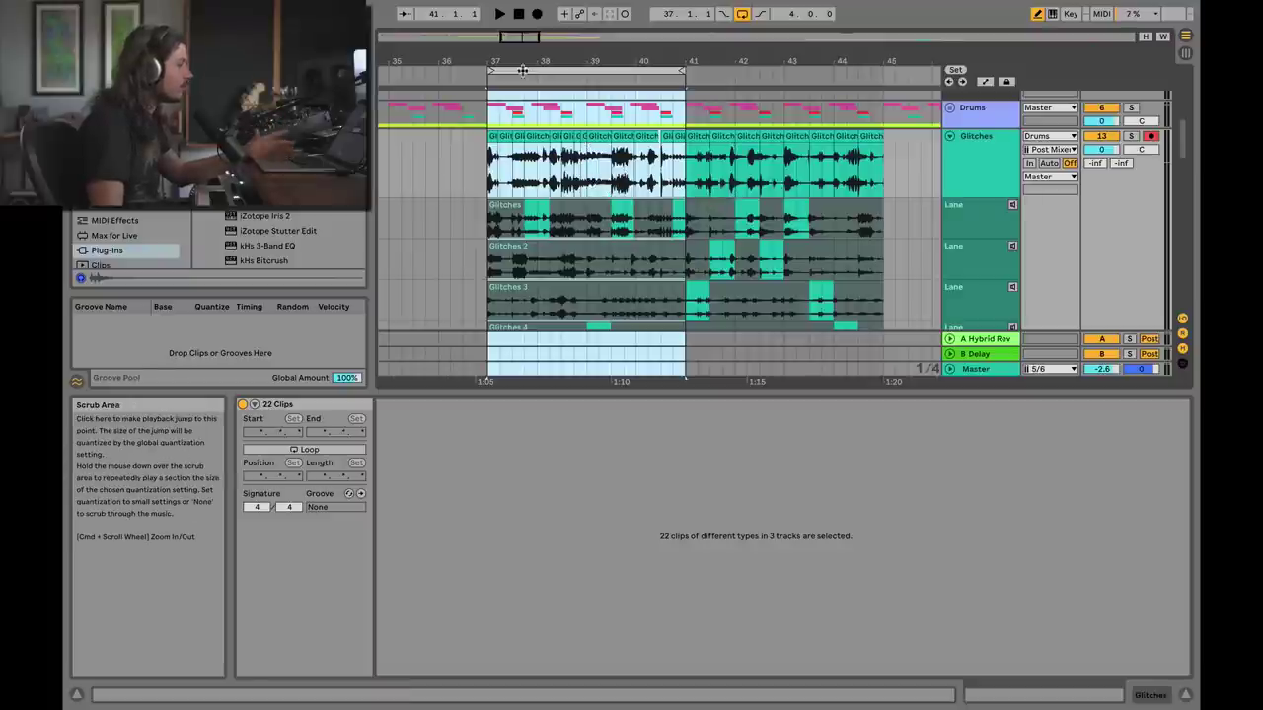
left_click(948, 136)
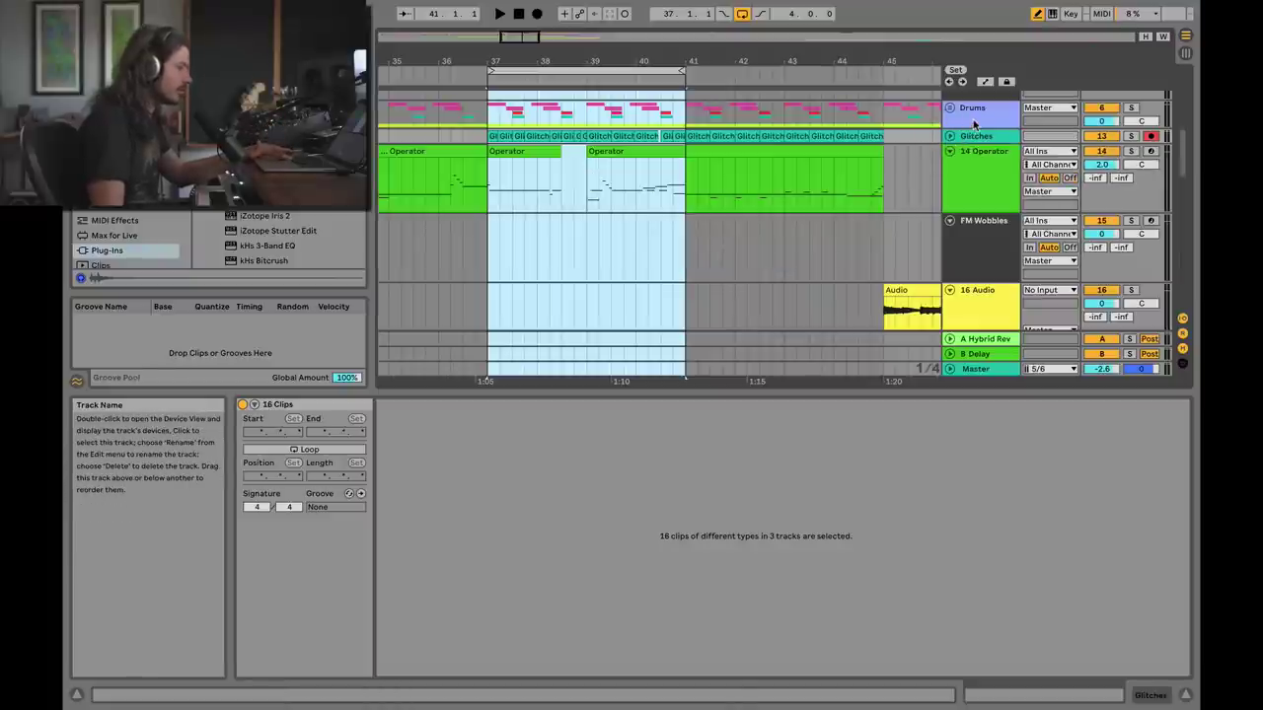
Insert a new audio track directly below the Drums group and select the looped range of bars 37 to 41
left_click(973, 122)
right_click(975, 122)
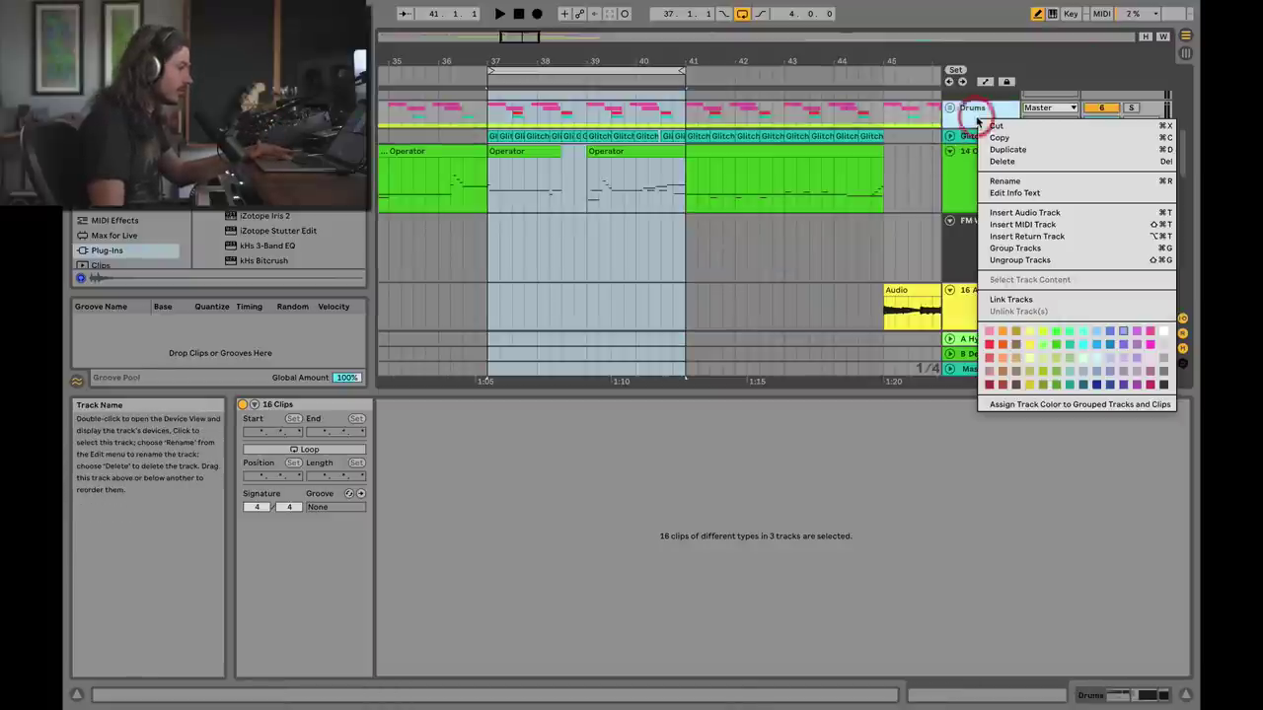
left_click(1004, 213)
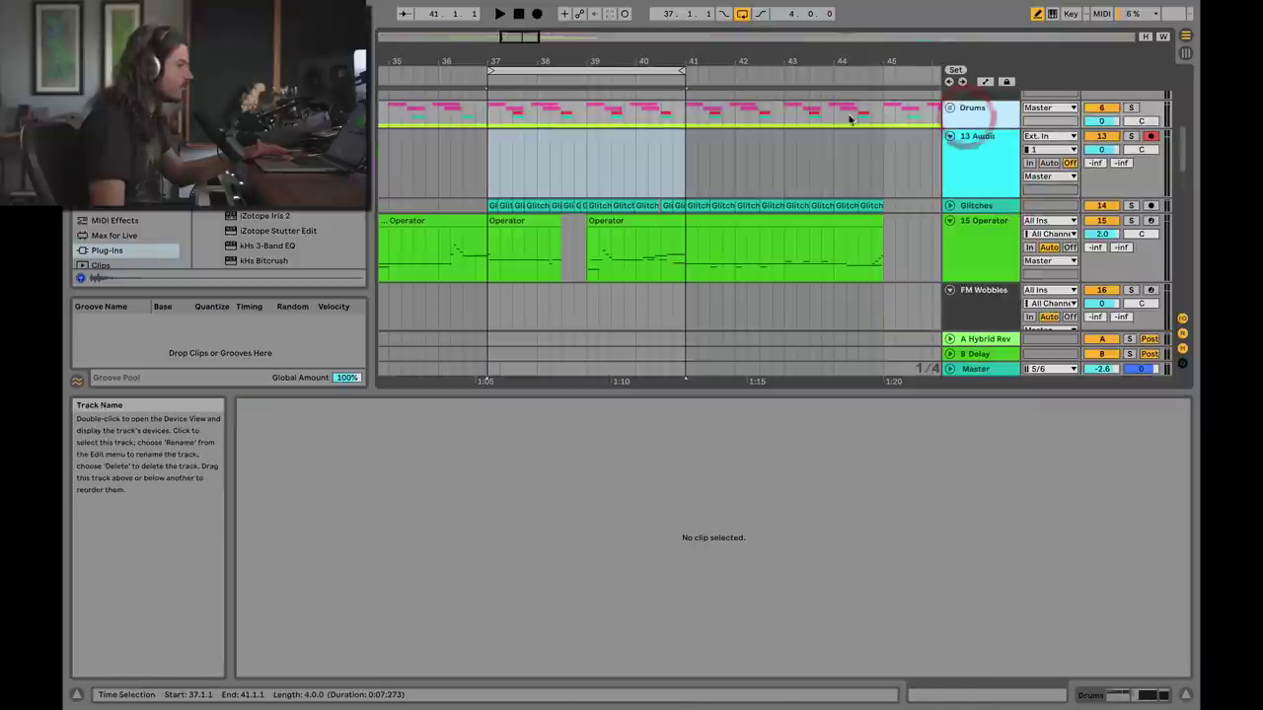
left_click(647, 79)
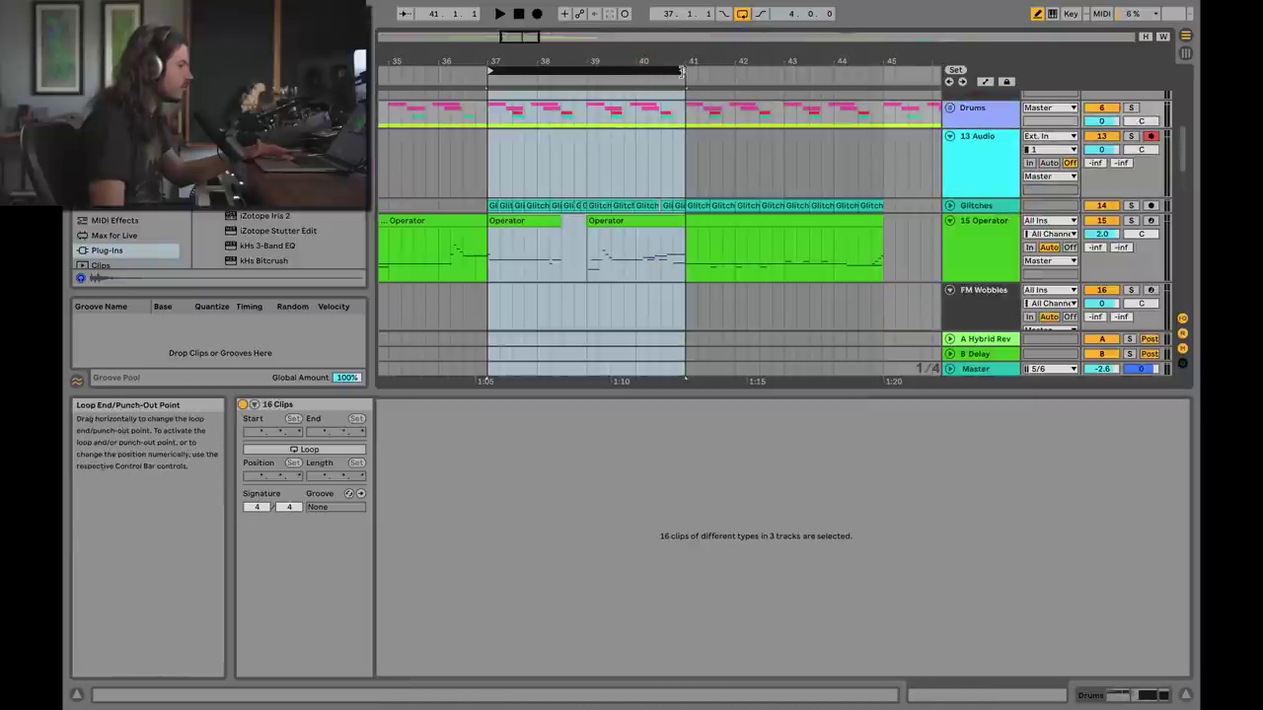
Shorten the loop to bars 37 to 39 and turn on Beat Repeat and Grain Delay on the Drums group
left_click_drag(685, 72, 586, 71)
scroll(553, 138, "up", 1)
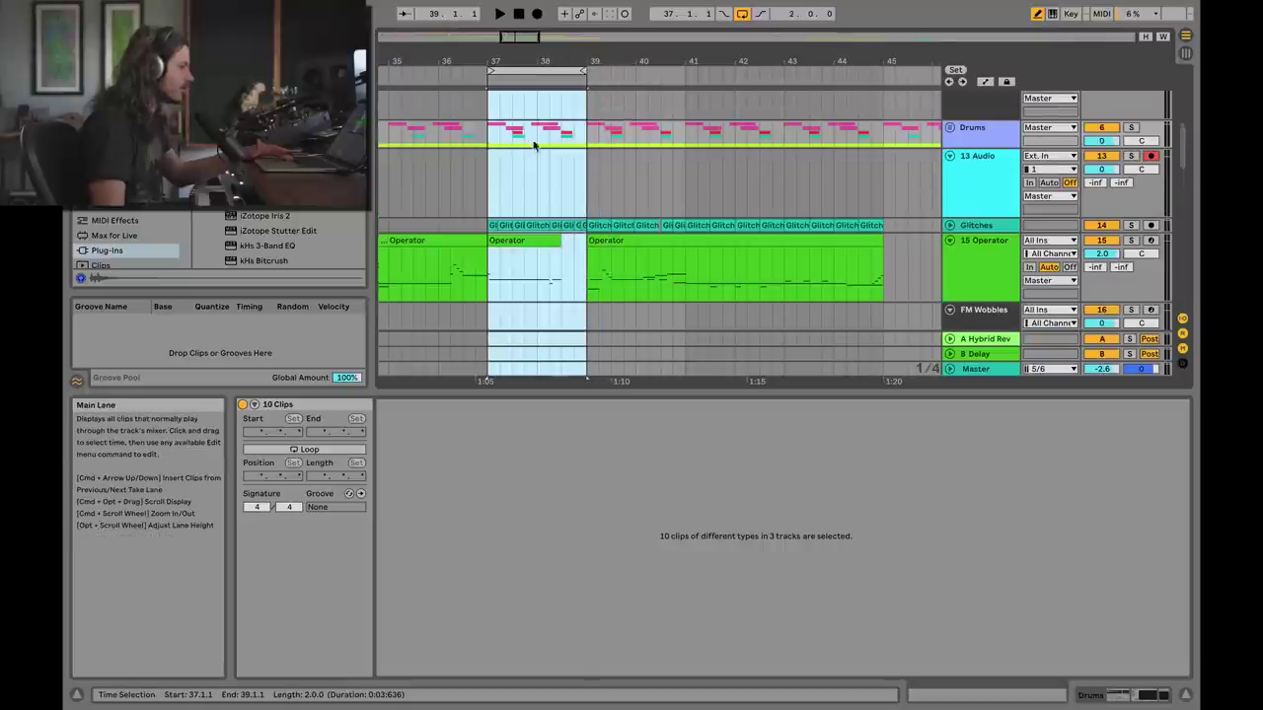
scroll(987, 138, "up", 1)
double_click(980, 146)
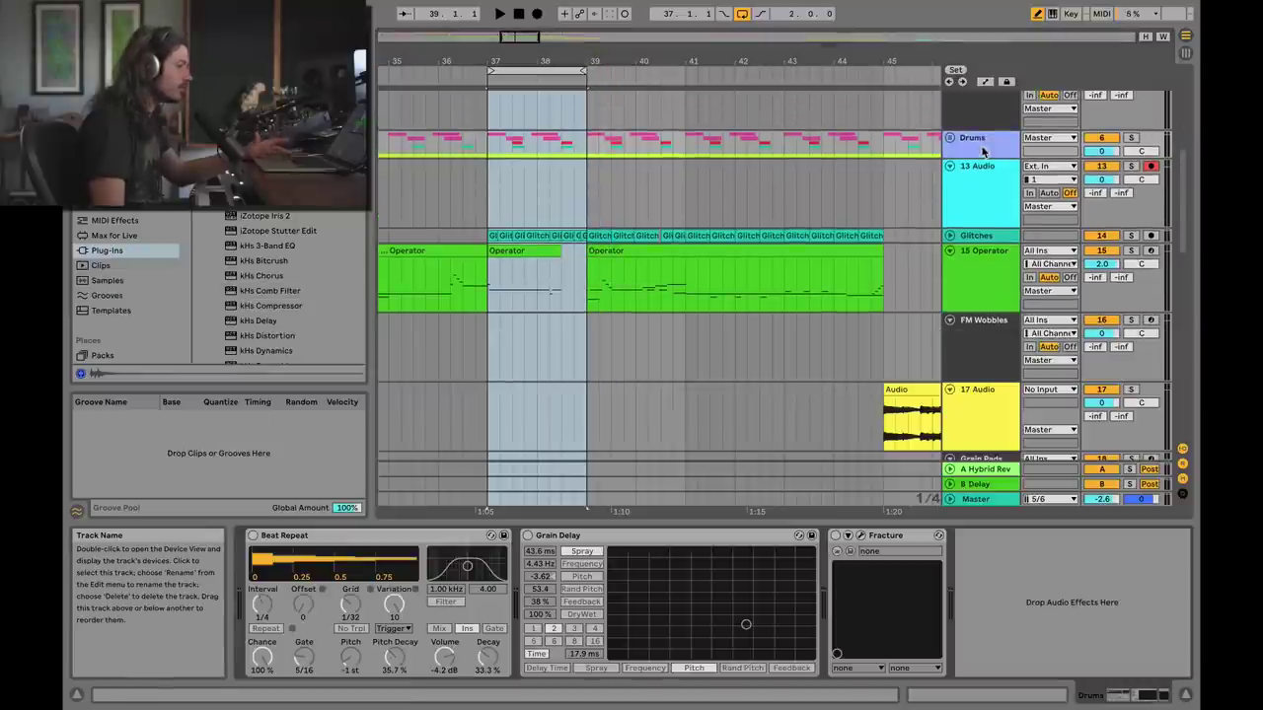
left_click(528, 534)
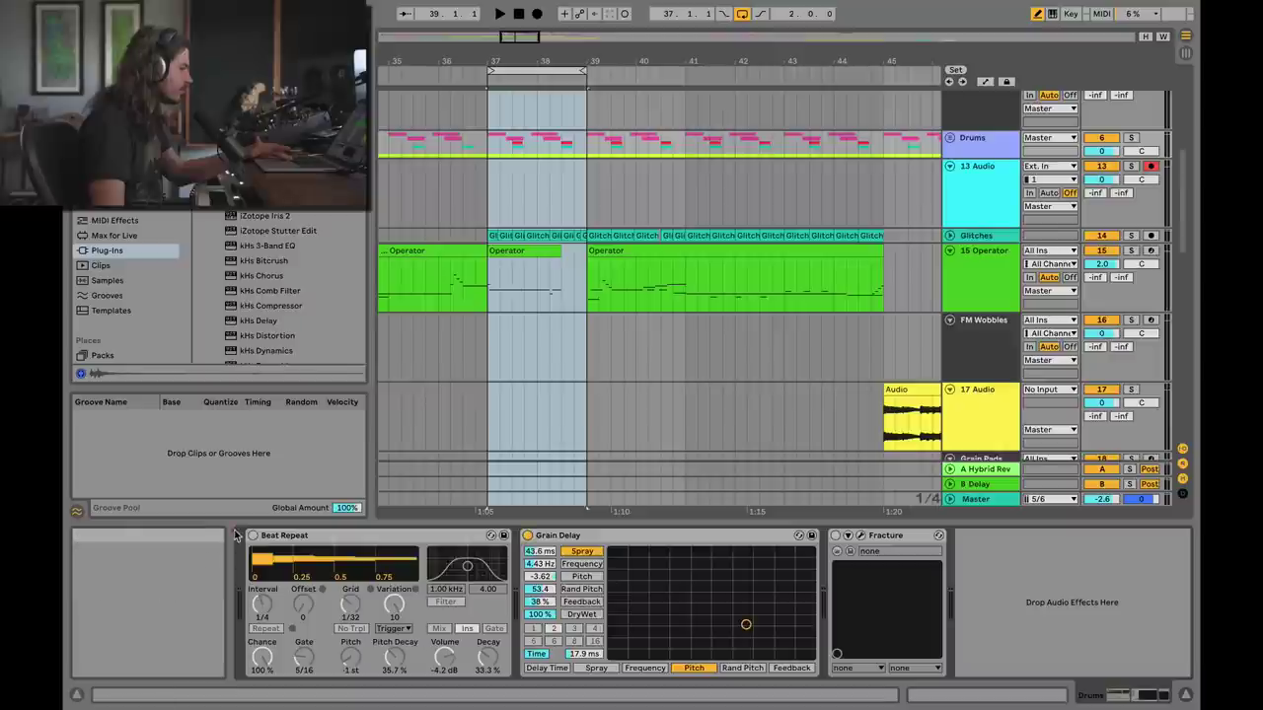
left_click(254, 535)
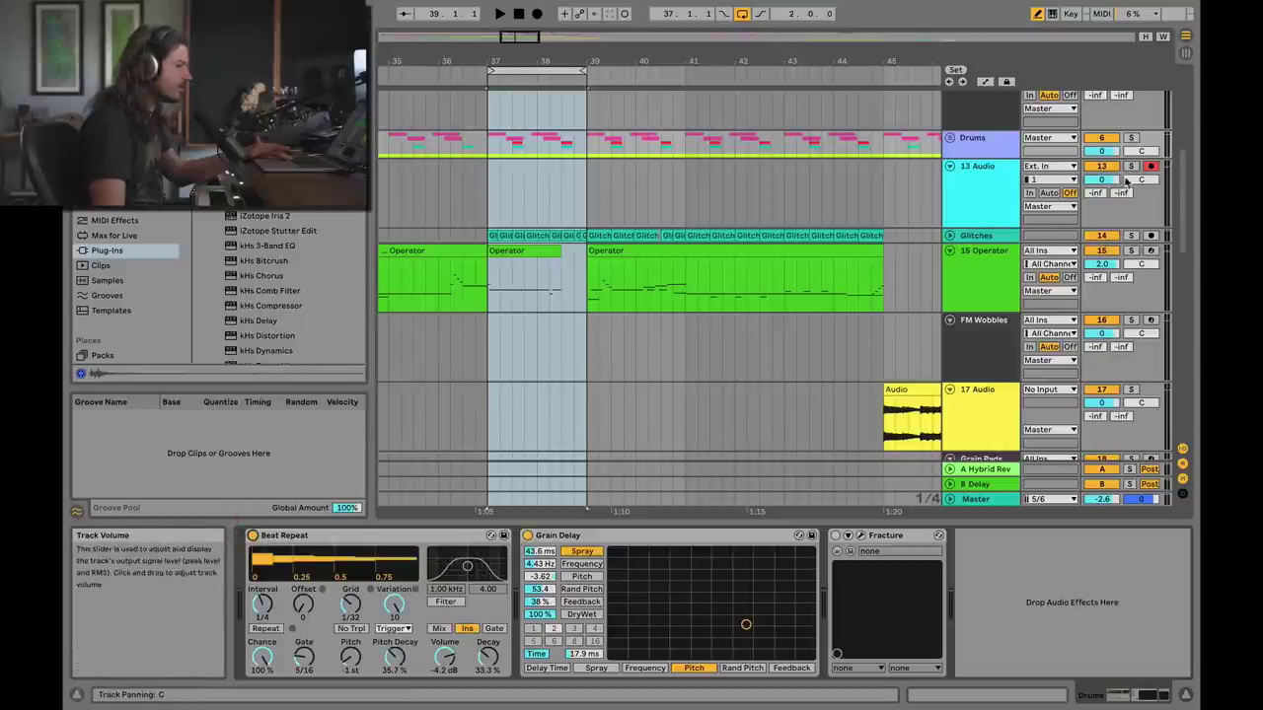
Set the 13 Audio track's input to Drums and record the glitched drums over the two-bar loop
left_click(1058, 170)
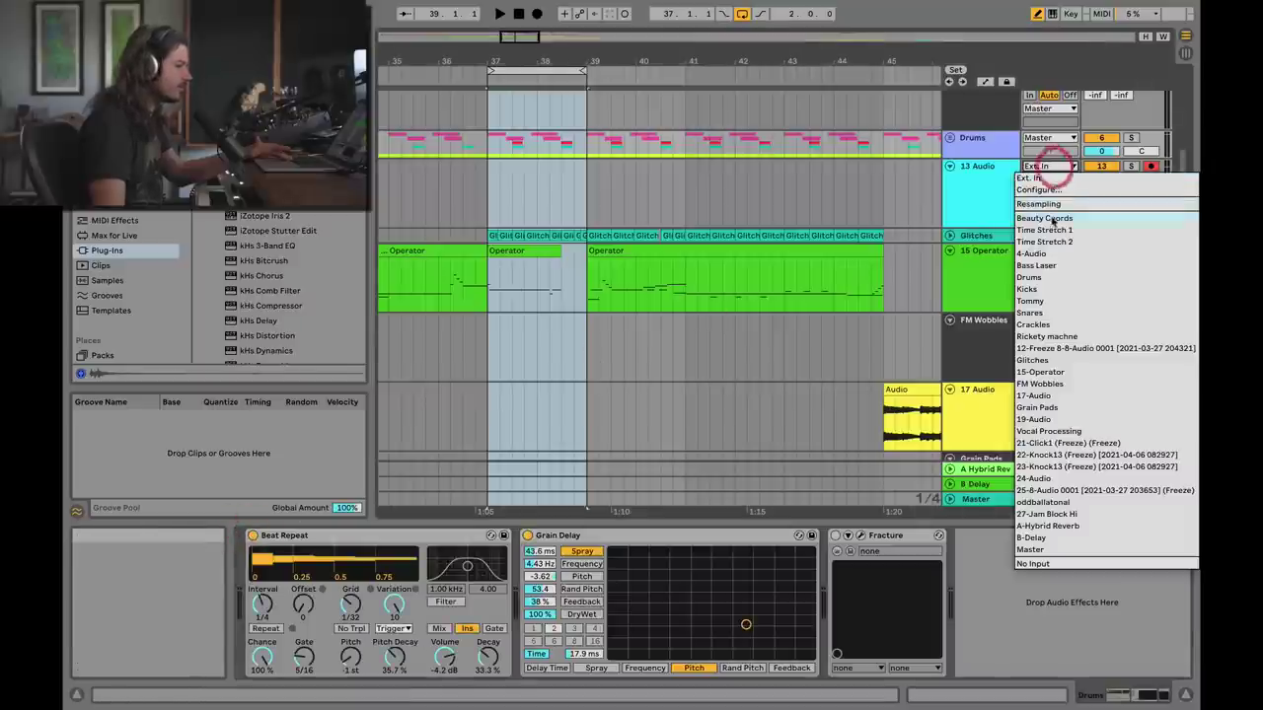
left_click(1053, 278)
key("F9")
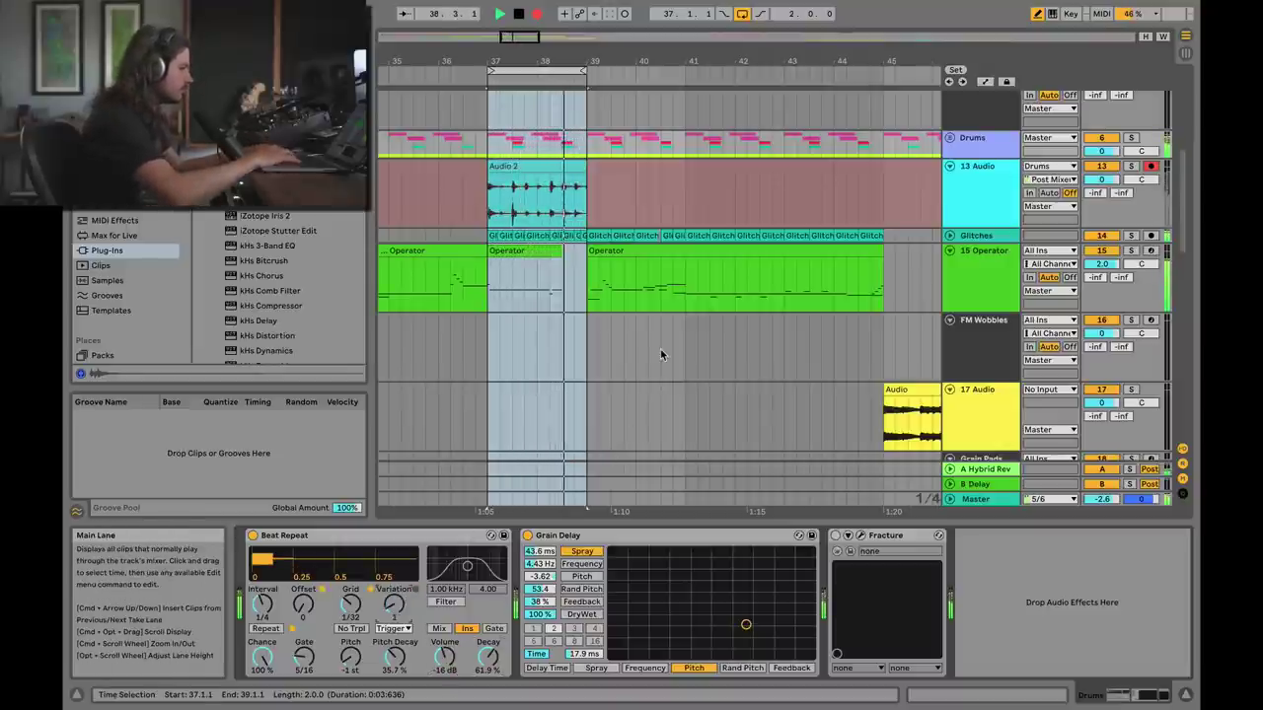
key("space")
Insert a new audio track below 13 Audio and set its input to Drums
right_click(987, 187)
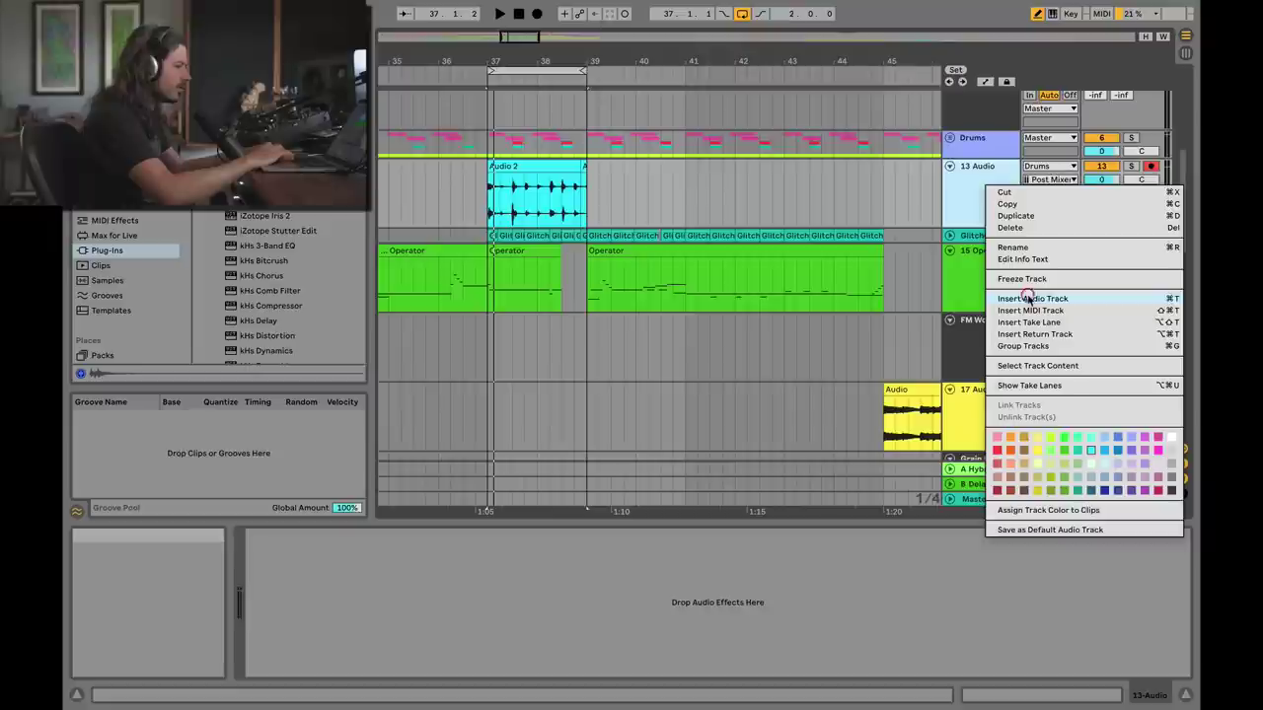
left_click(1024, 299)
left_click(1048, 236)
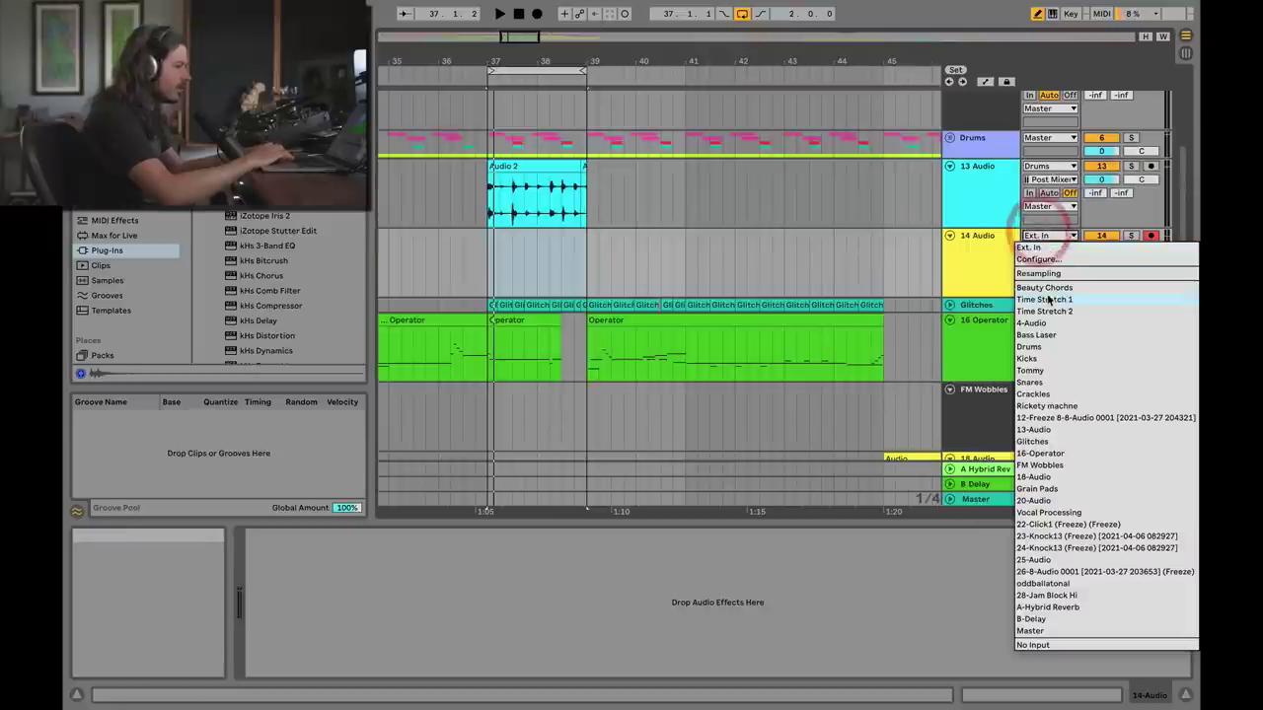
left_click(1052, 348)
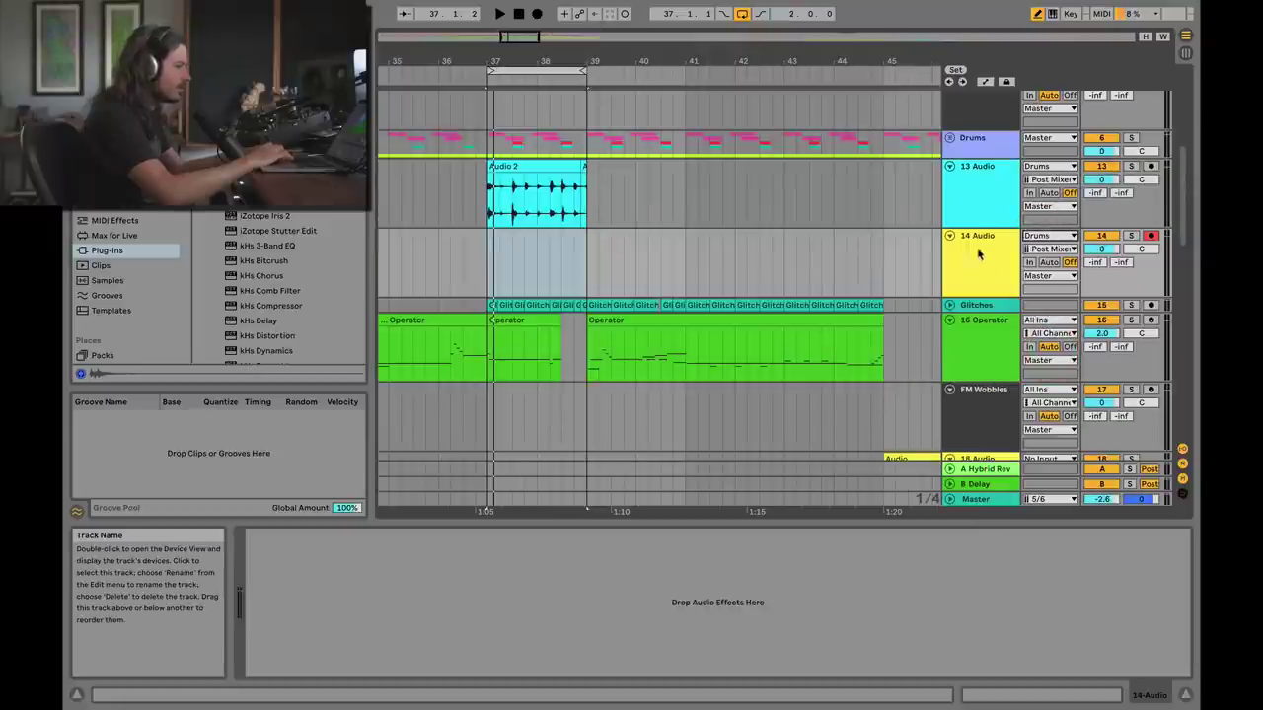
left_click(976, 250)
Process the Drums group with only Fracture and record it onto 14 Audio while lowering Repeats and setting Size to 3 ms
left_click(972, 140)
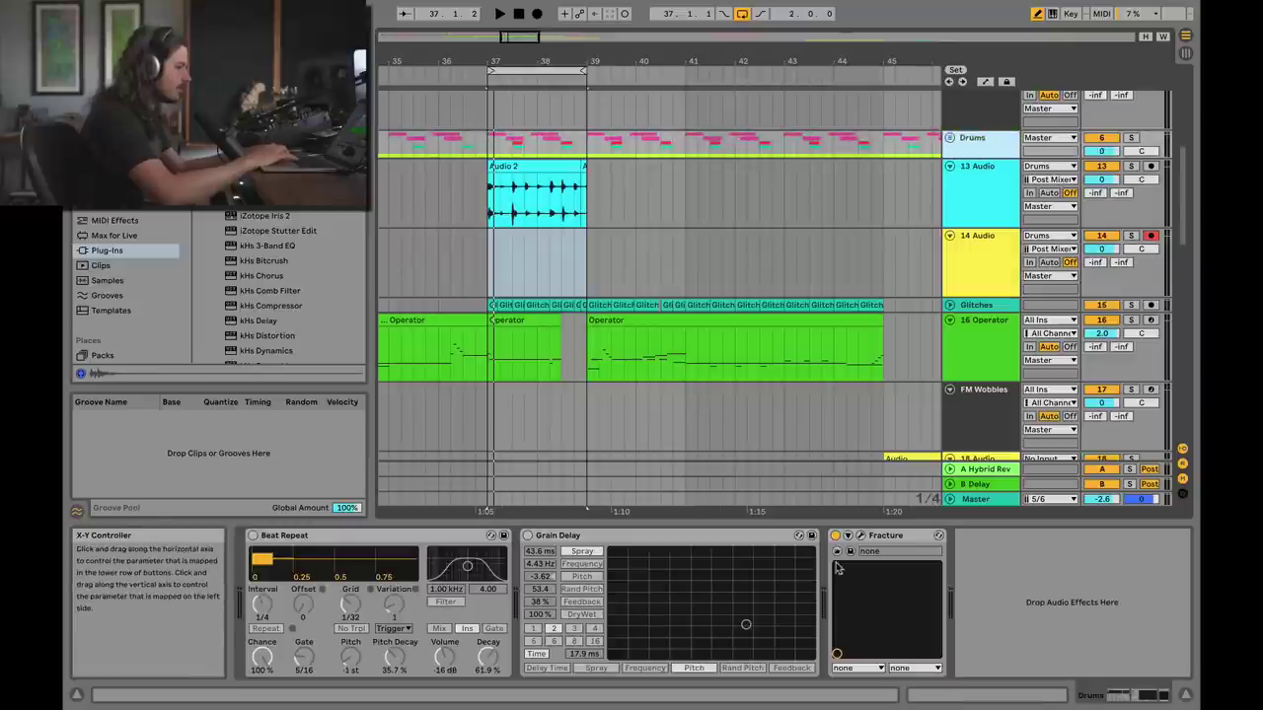
left_click(860, 535)
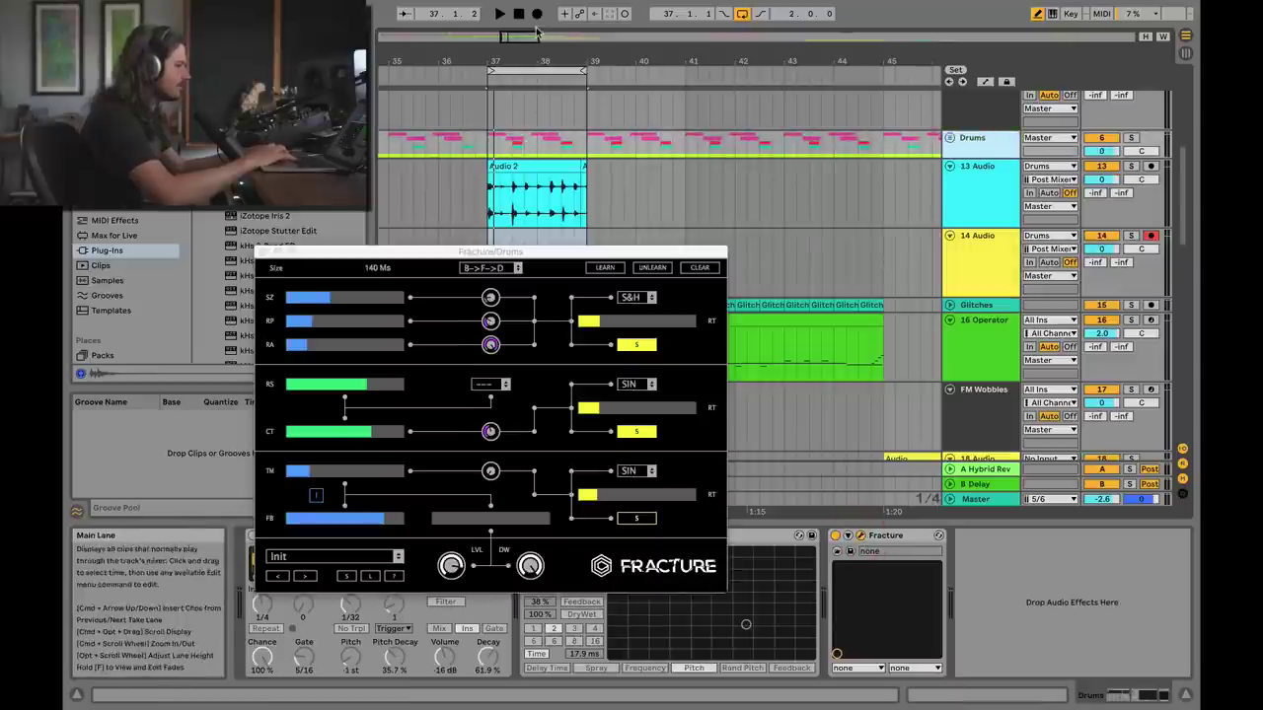
key("F9")
left_click(291, 322)
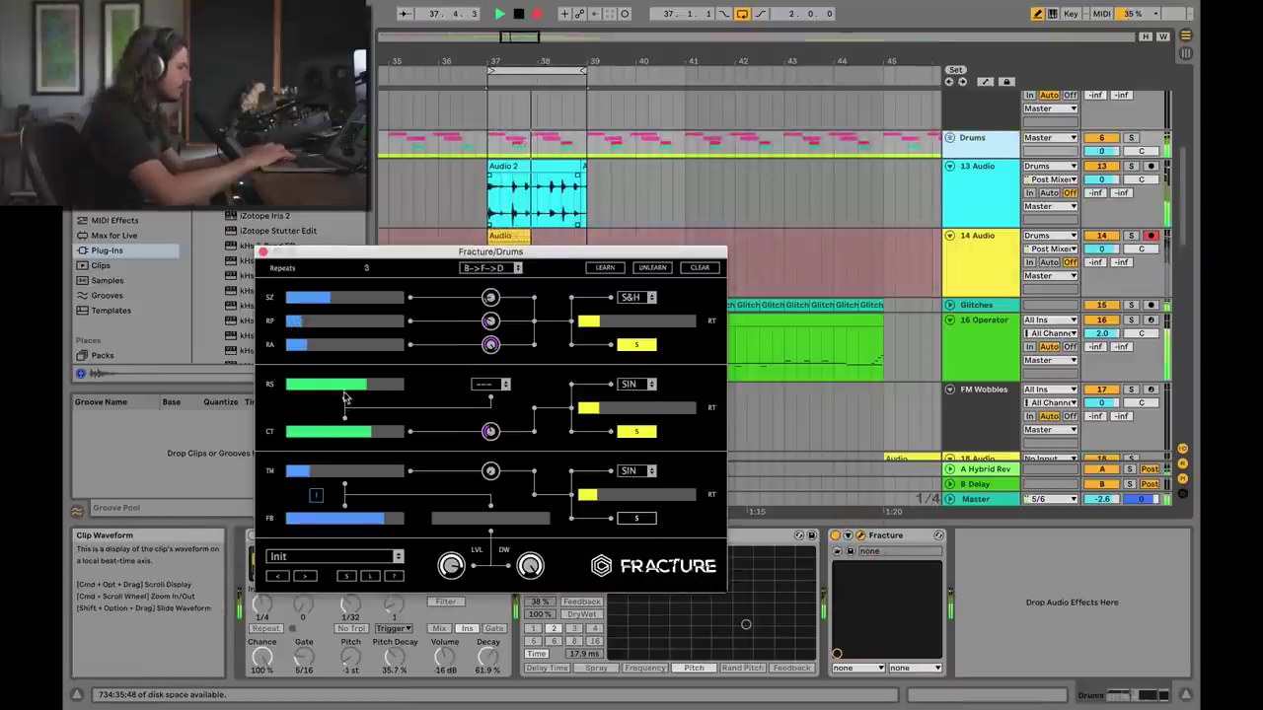
left_click_drag(311, 300, 289, 300)
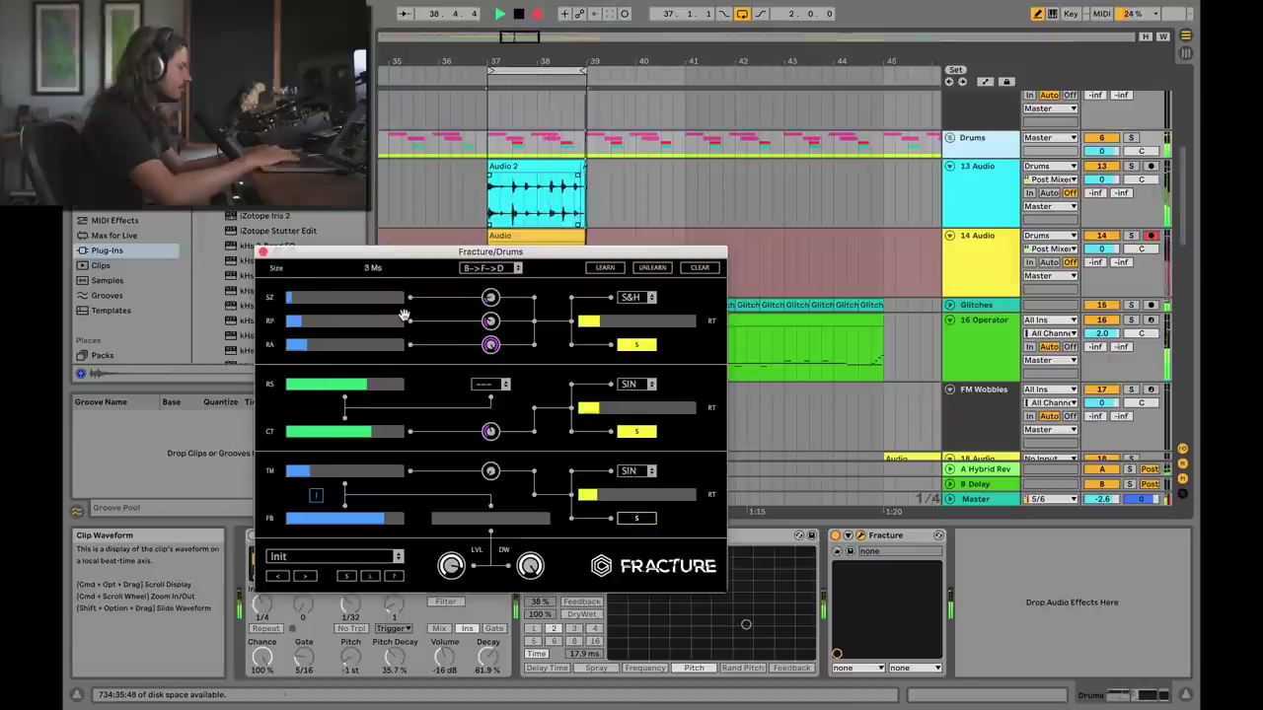
key("space")
left_click(264, 253)
Split off and deactivate the first beat of the Audio 2 clip on 13 Audio, from 37.1.1 to 37.2.1
left_click(674, 168)
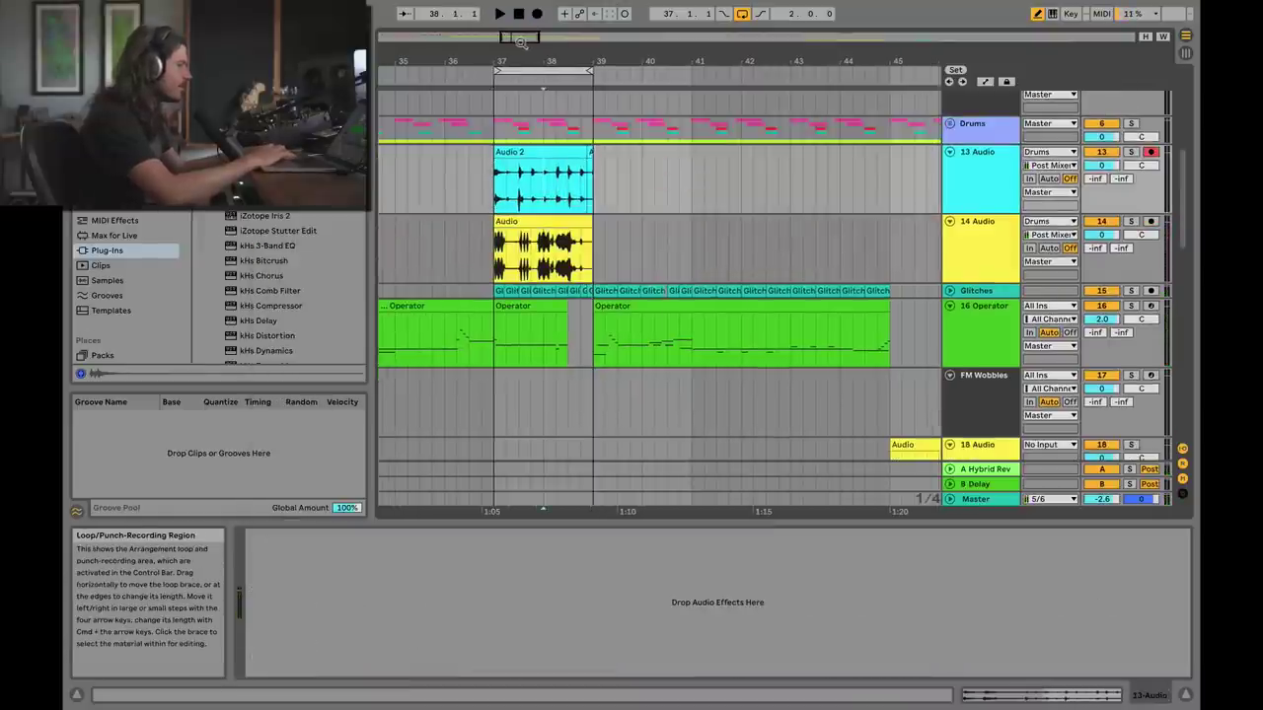
left_click_drag(525, 39, 523, 69)
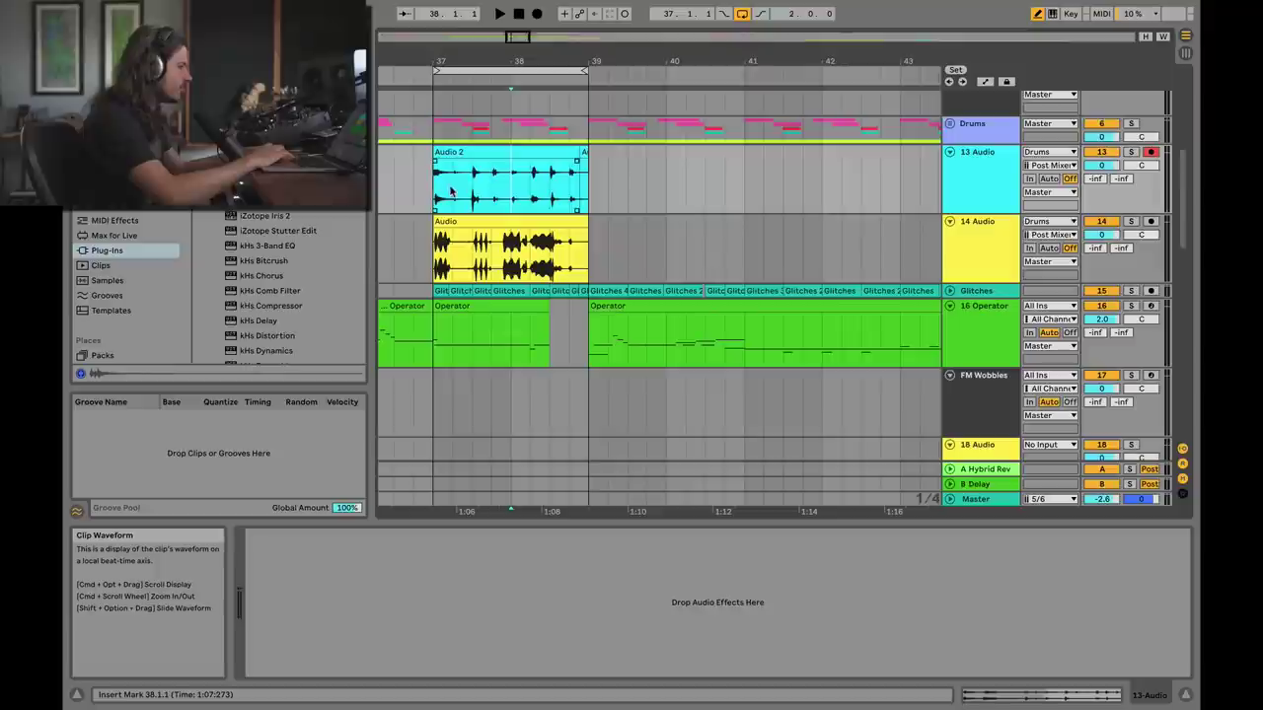
left_click_drag(435, 193, 452, 170)
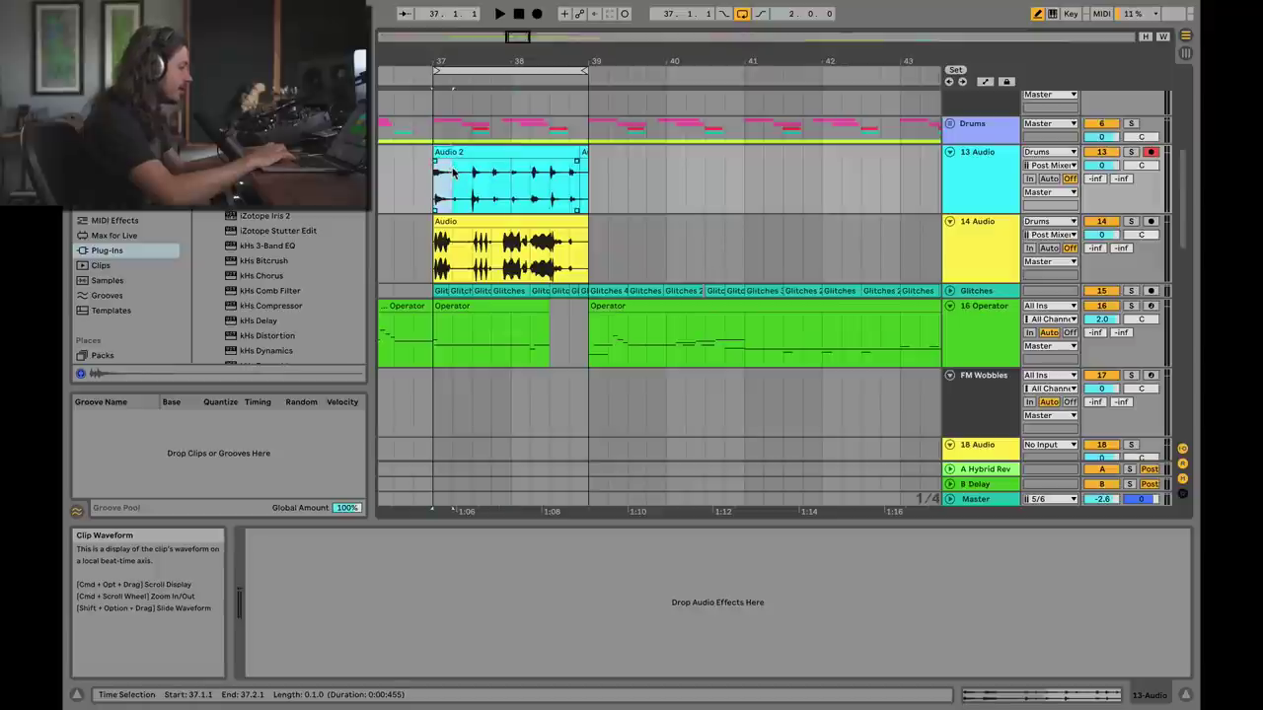
key("super+e")
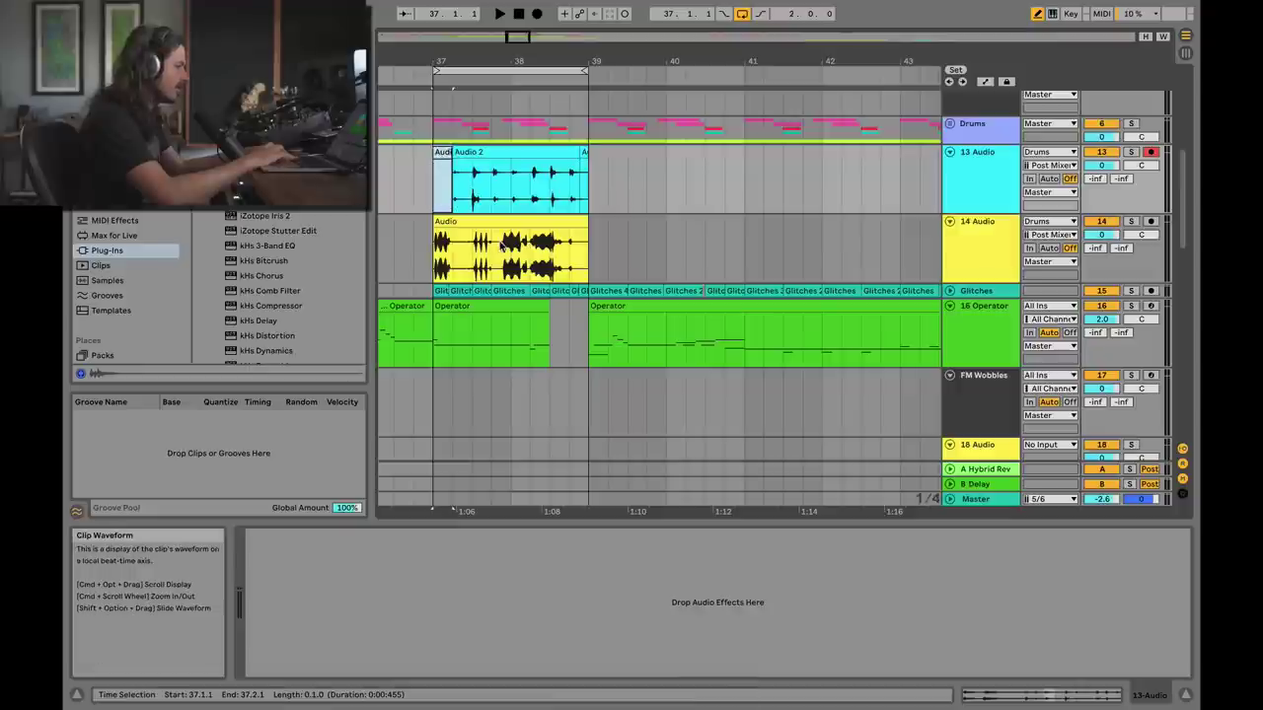
Cut out the beat from 37.3.1 to 37.4.1 on 13 Audio and audition the loop from 37.1.1
left_click_drag(513, 37, 514, 60)
left_click_drag(543, 195, 534, 155)
left_click(491, 187)
key("space")
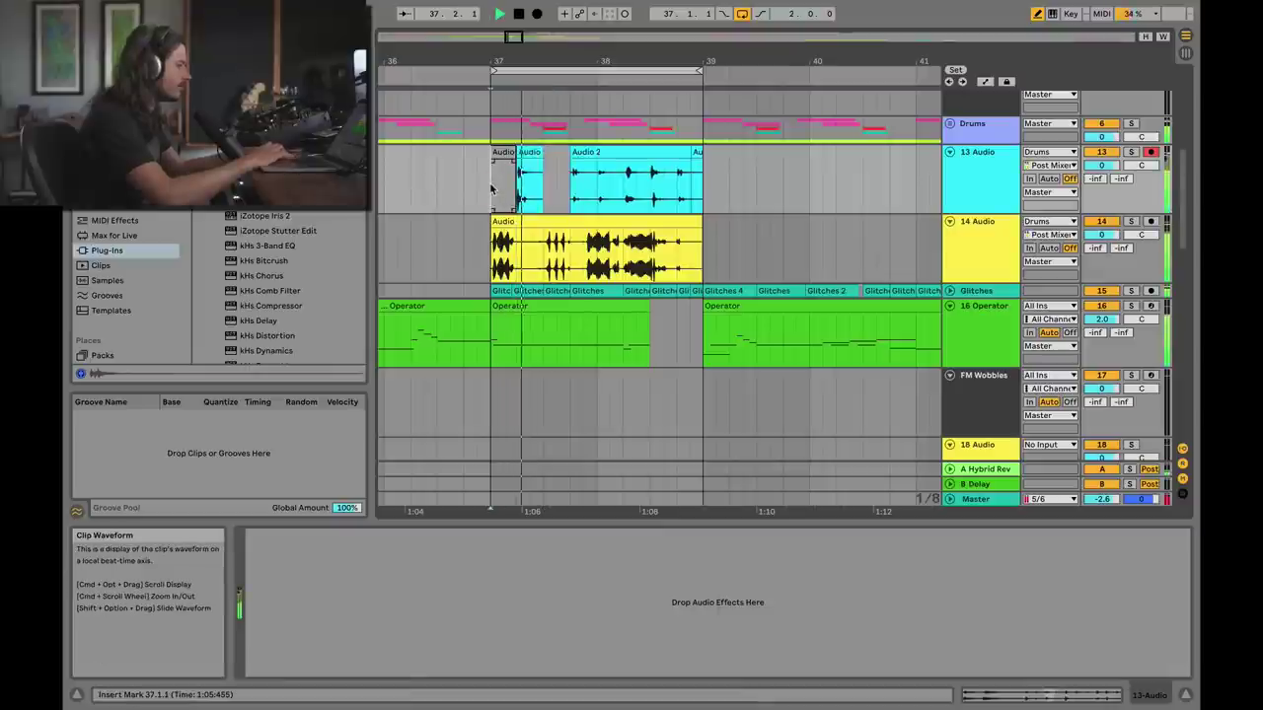
key("space")
Split the 14 Audio clip around the beat at 38.1.1, removing the beat from 38.2.1 to 38.3.1 and everything after 38.4.1
left_click(599, 253)
left_click_drag(598, 247, 620, 243)
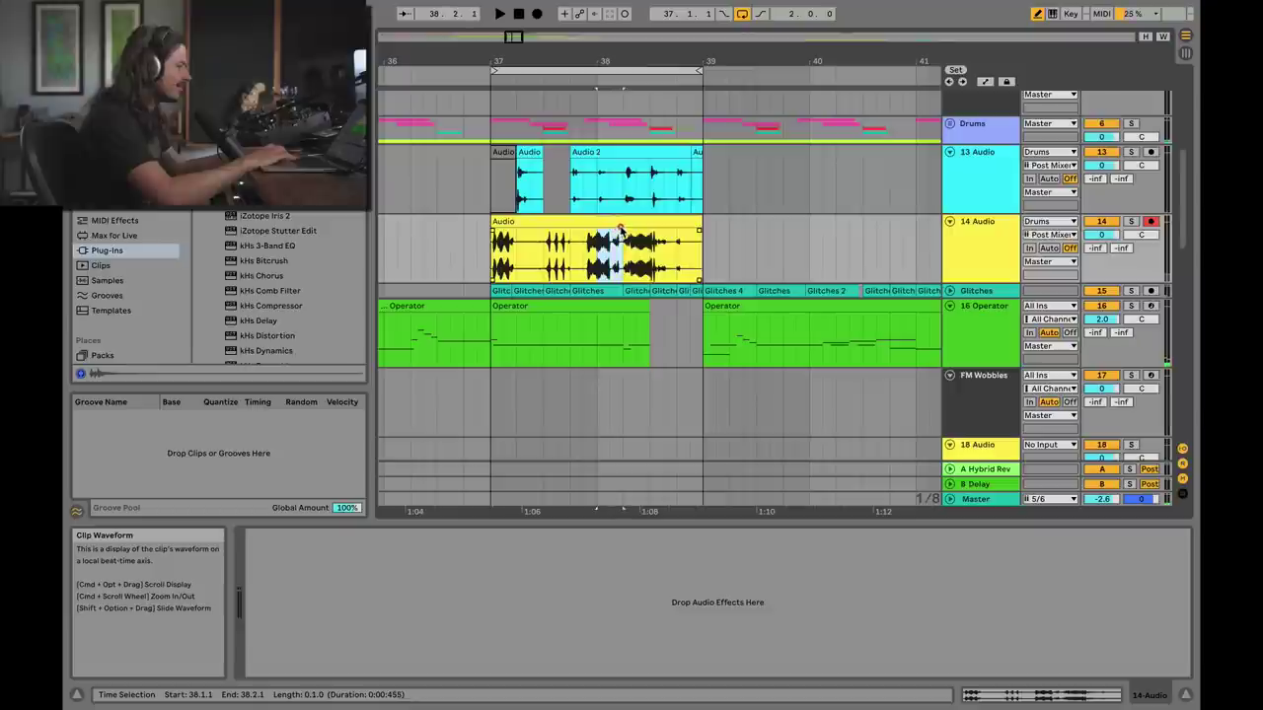
key("super+e")
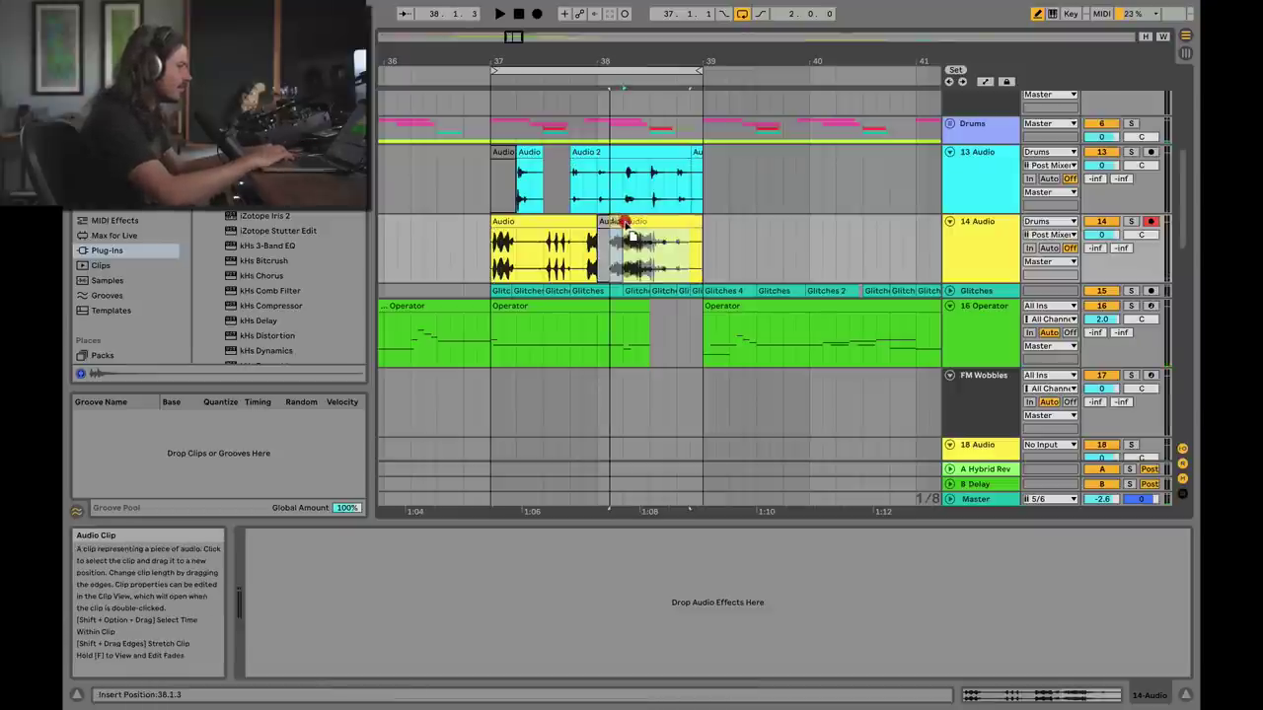
left_click_drag(622, 223, 664, 179)
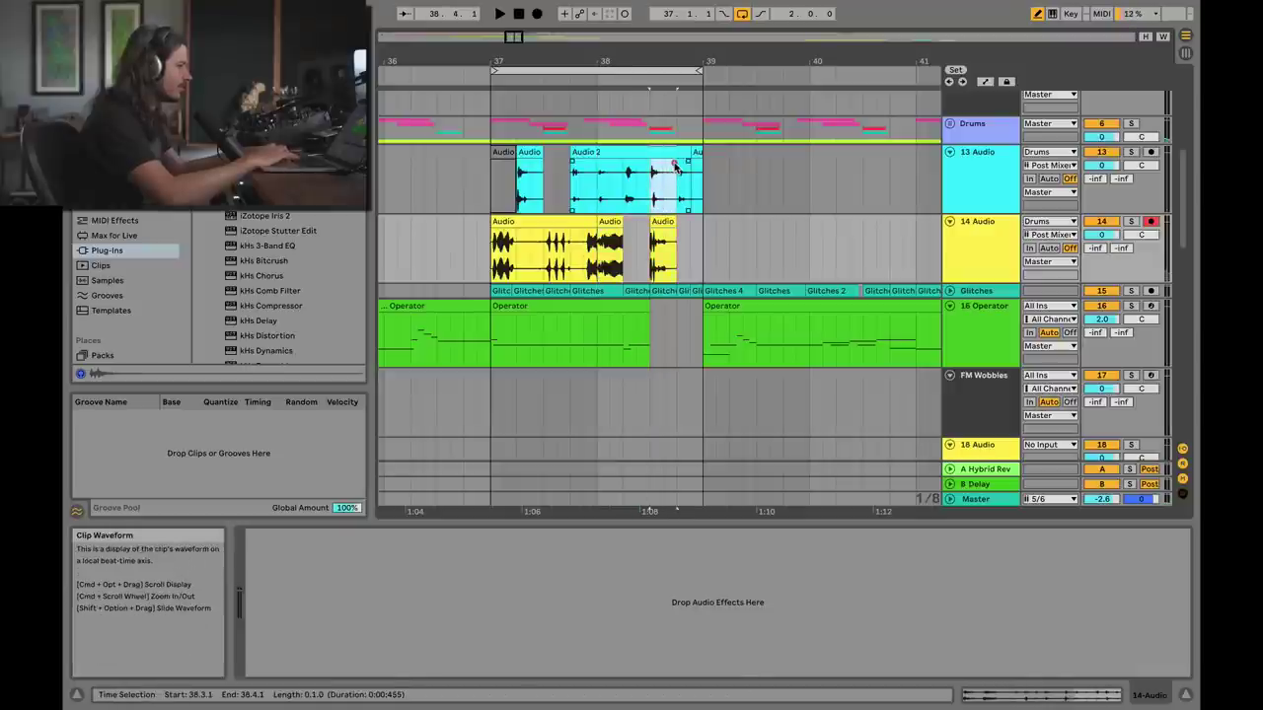
Split off and deactivate the beat from 38.3.1 to 38.4.1 on 13 Audio and audition the loop from 37.1.1
key("super+e")
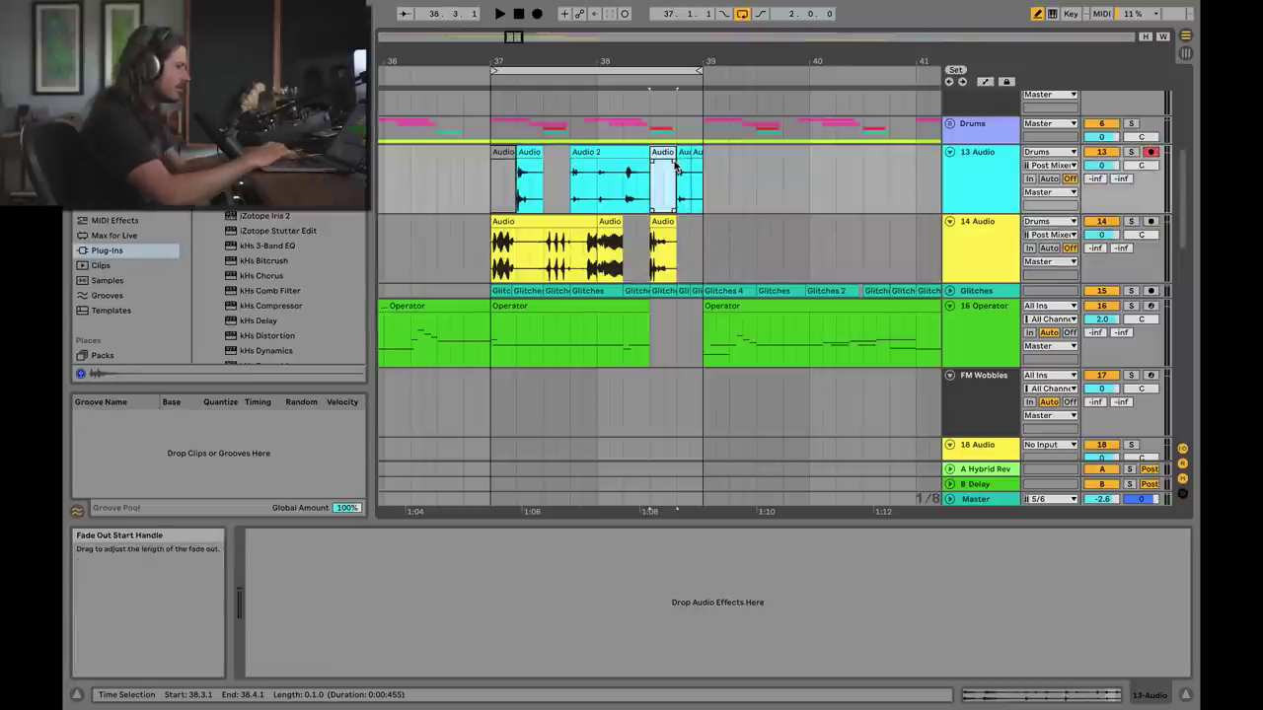
key("Delete")
left_click(987, 173)
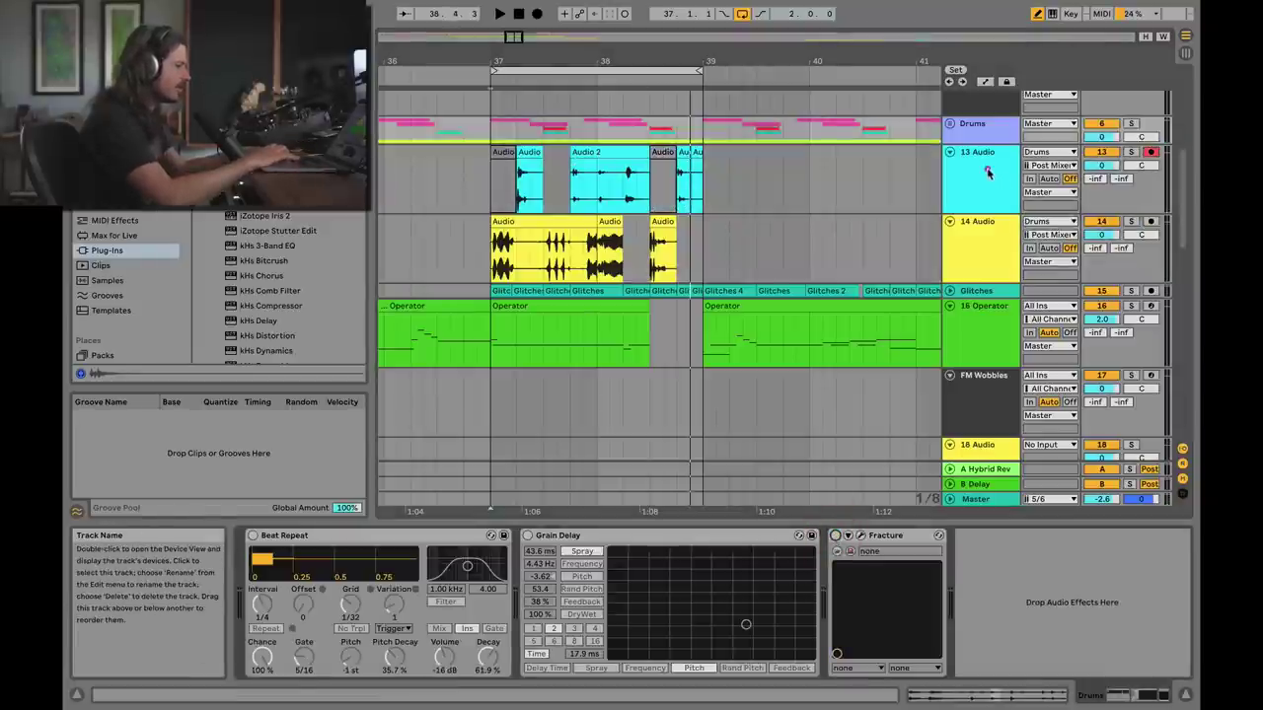
left_click(493, 198)
key("space")
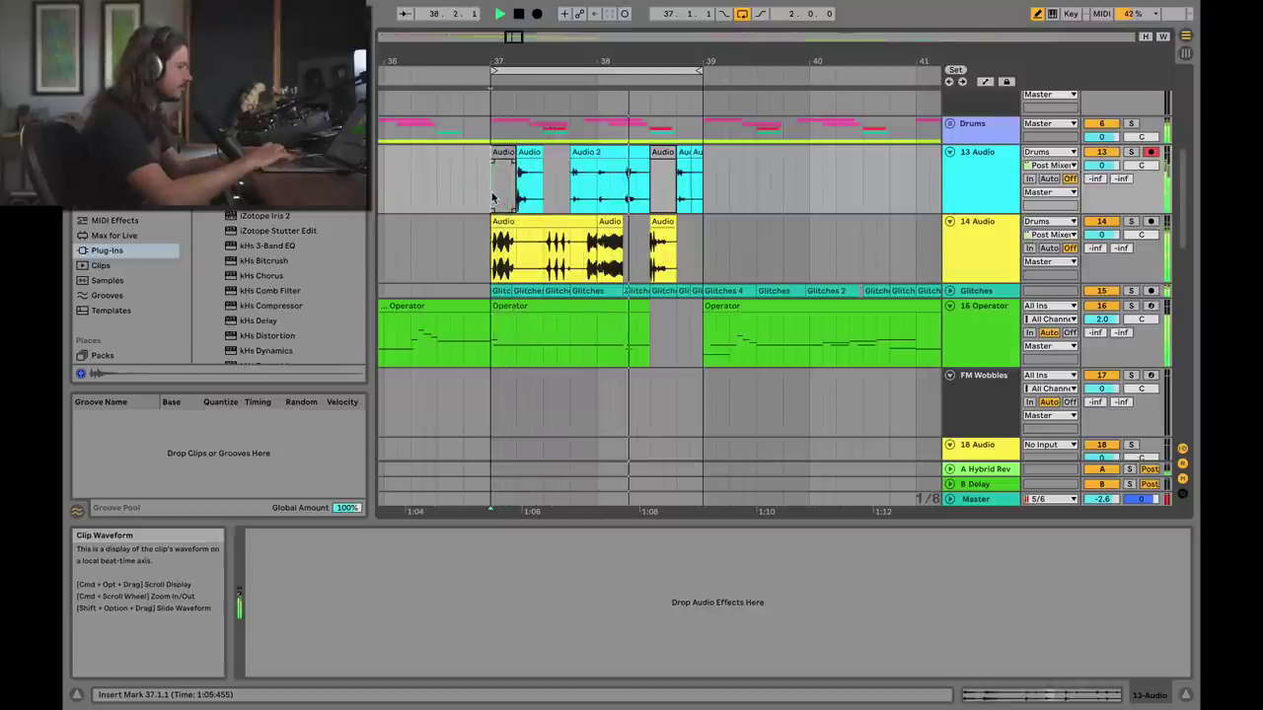
key("space")
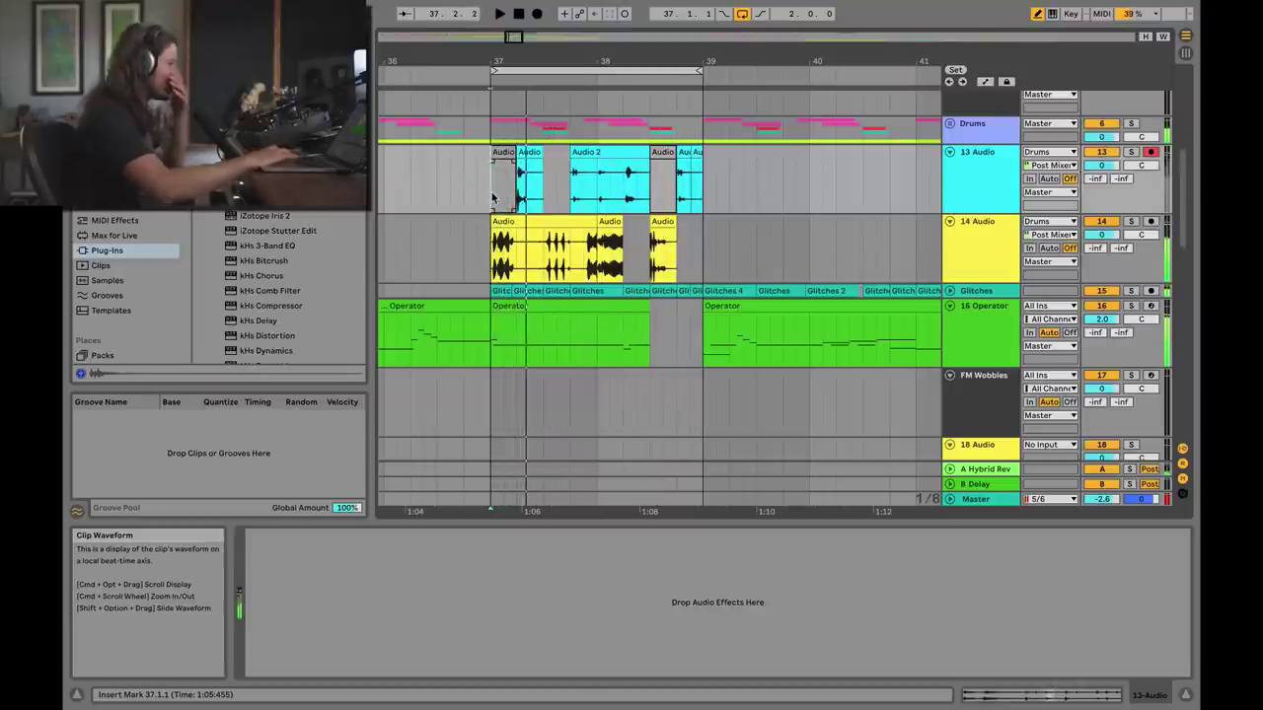